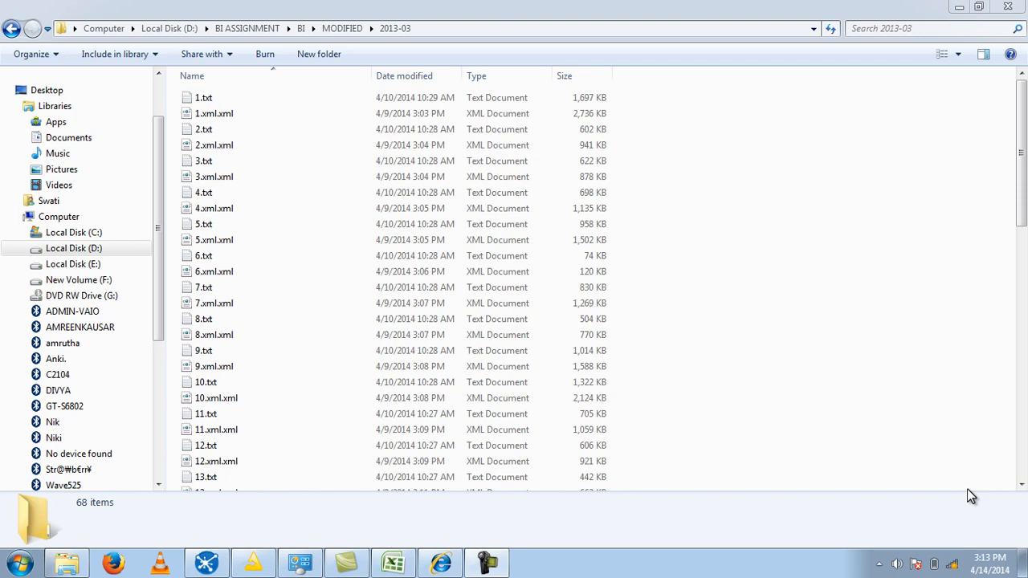
- Look through the text, XML, Excel and CSV source files in the 2013-03 folder
drag(1025, 210, 1024, 474)
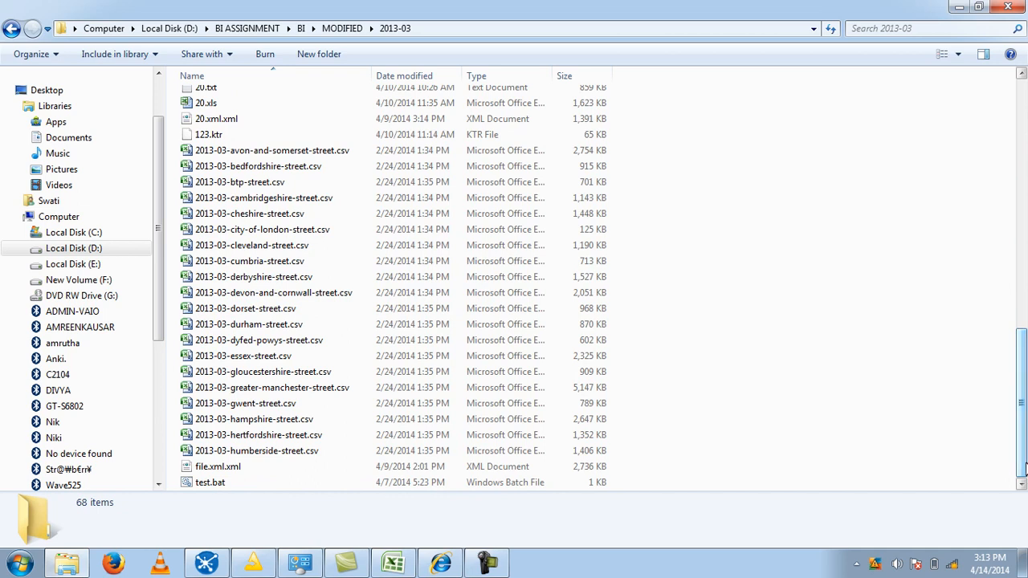
drag(1023, 435, 1024, 358)
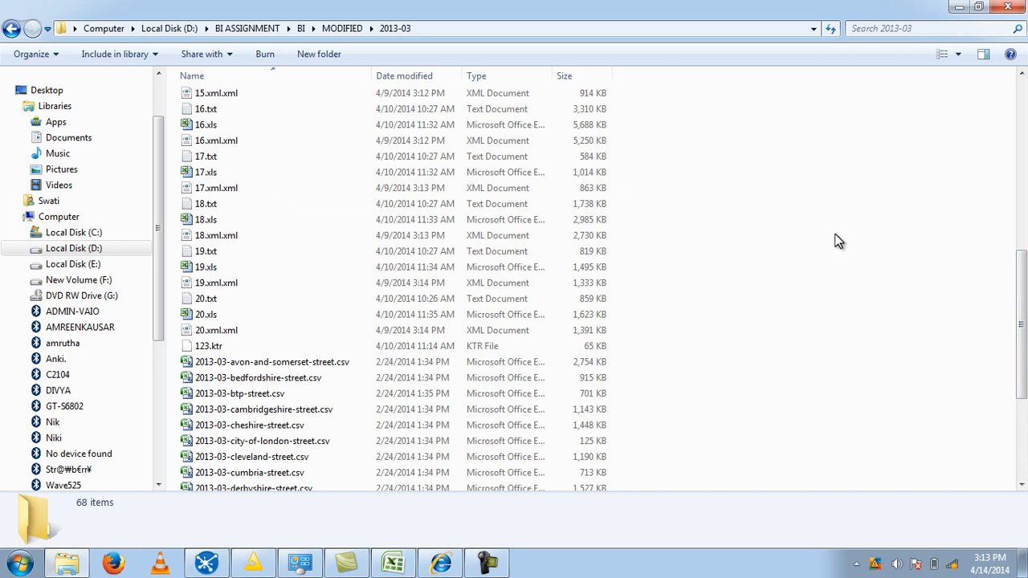
scroll(1025, 277, down, 5)
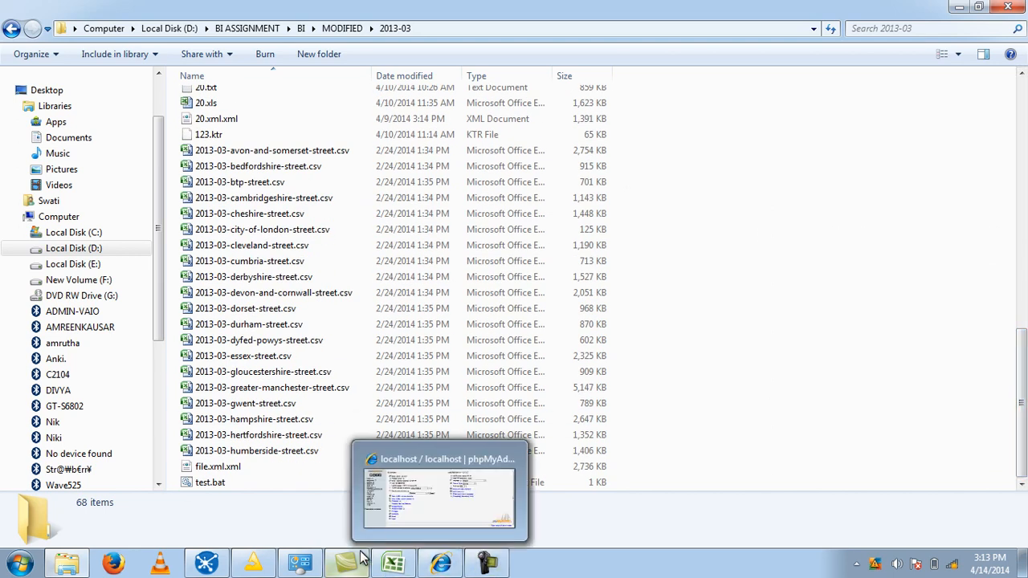
- Switch to Spoon and browse the available input and output step types for the trial1 transformation
click(211, 563)
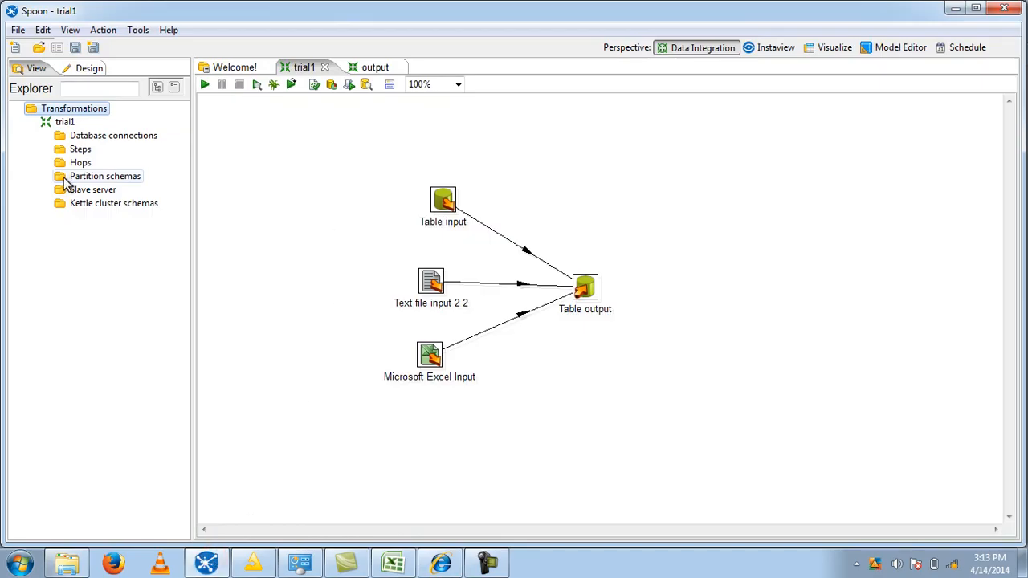
click(80, 70)
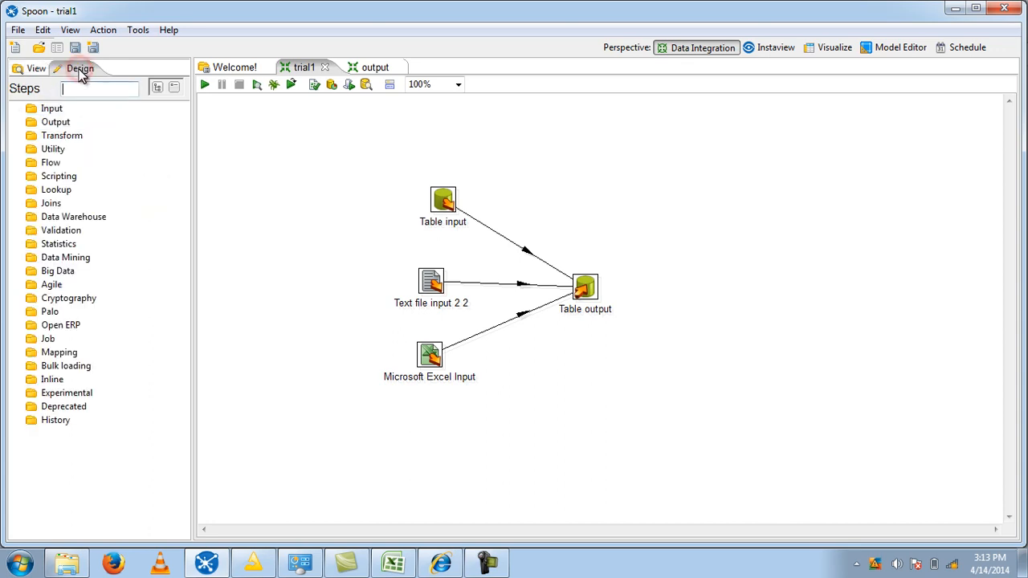
click(20, 109)
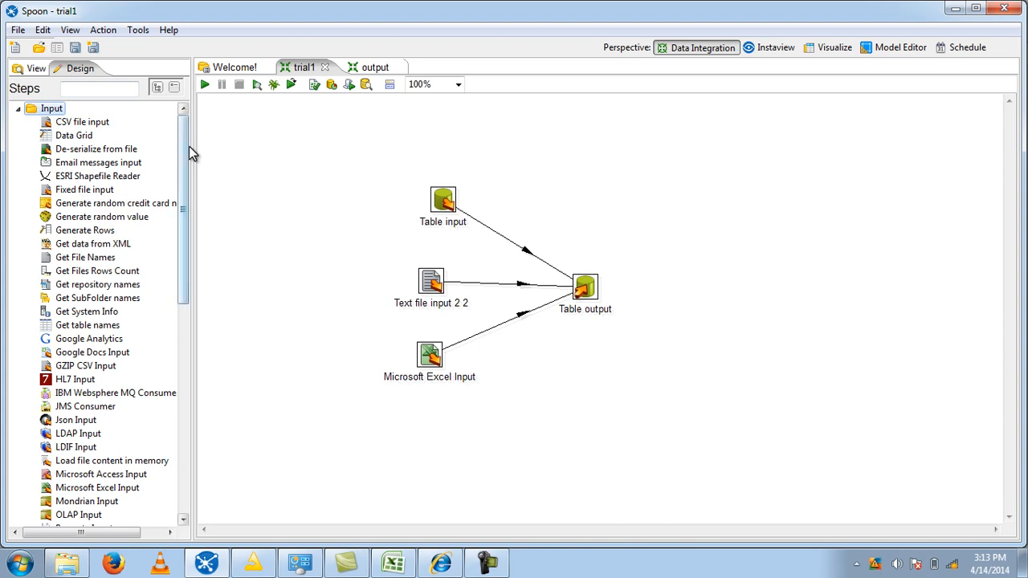
drag(183, 247, 206, 348)
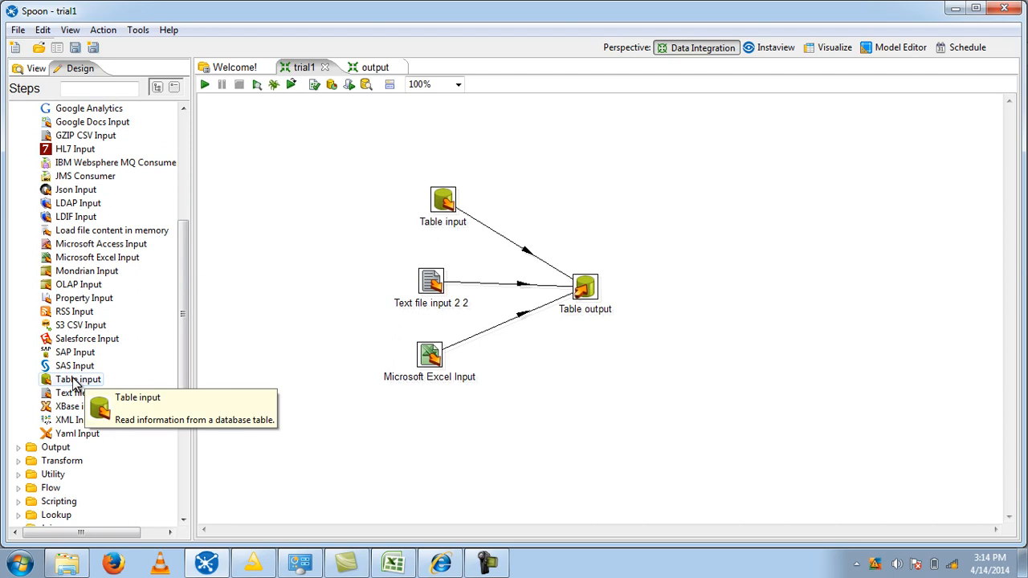
click(74, 380)
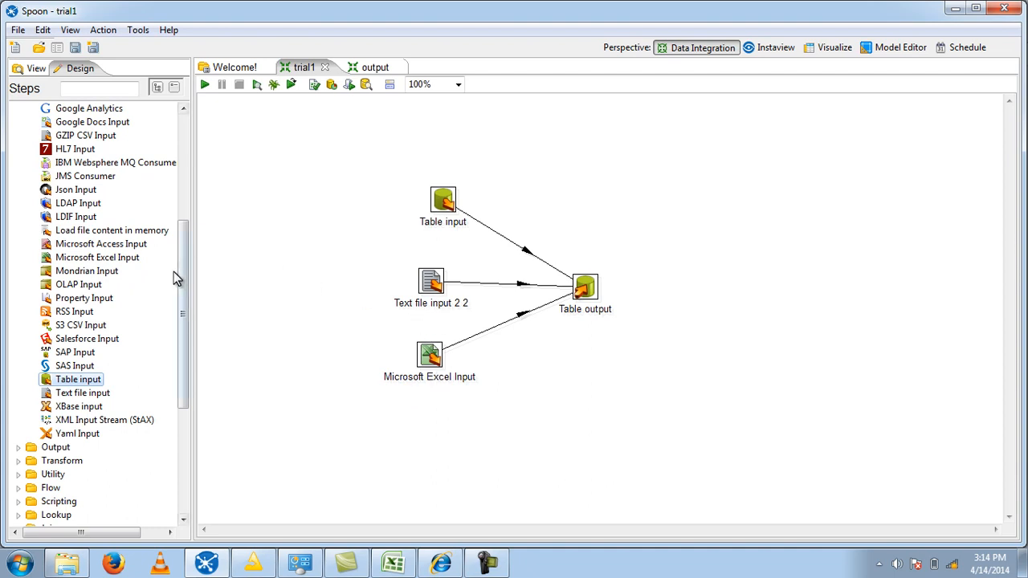
click(17, 448)
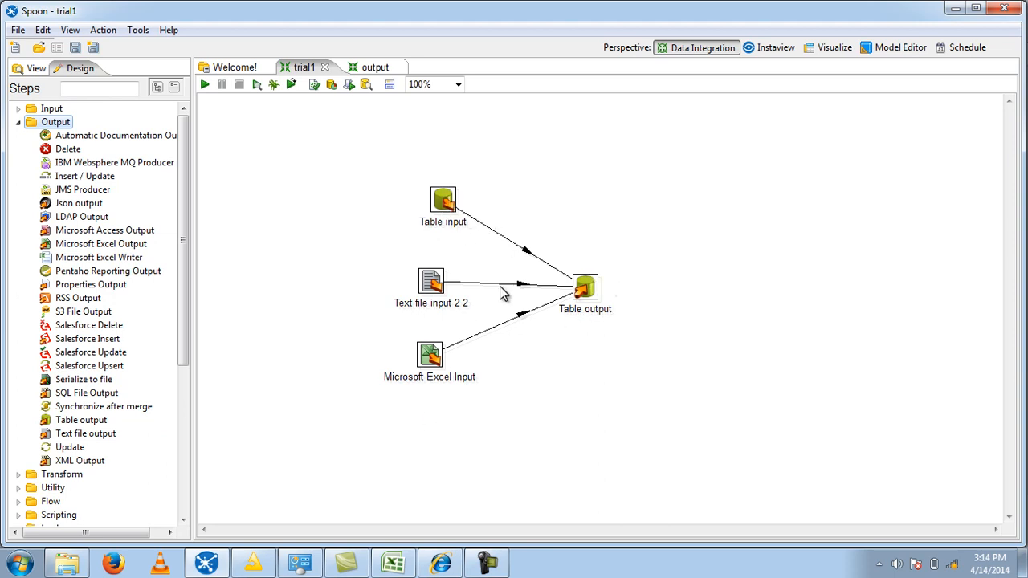
- Open the Table input step and create a new database connection named conn with the MySQL connection type
mouse_move(444, 203)
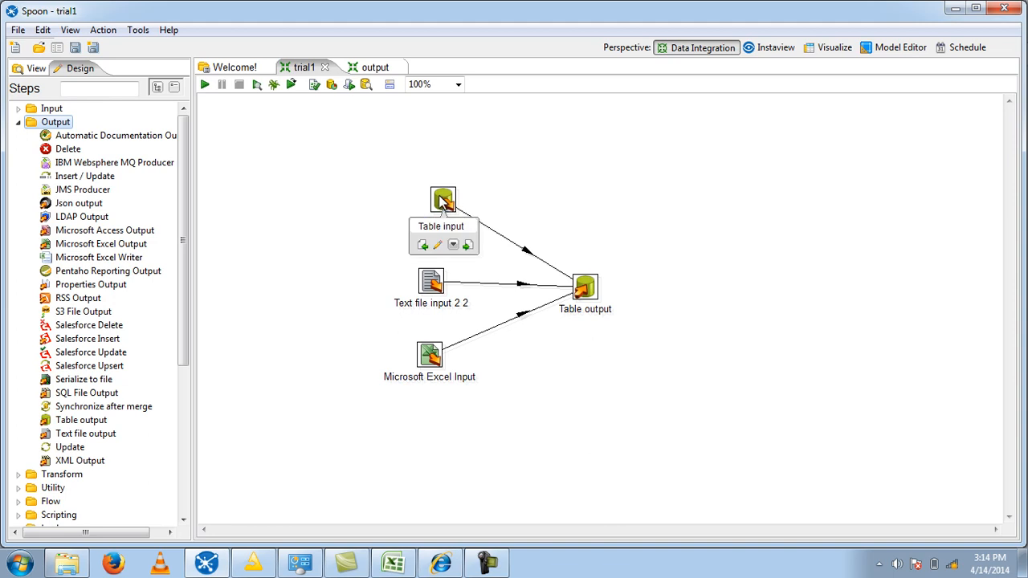
double_click(443, 201)
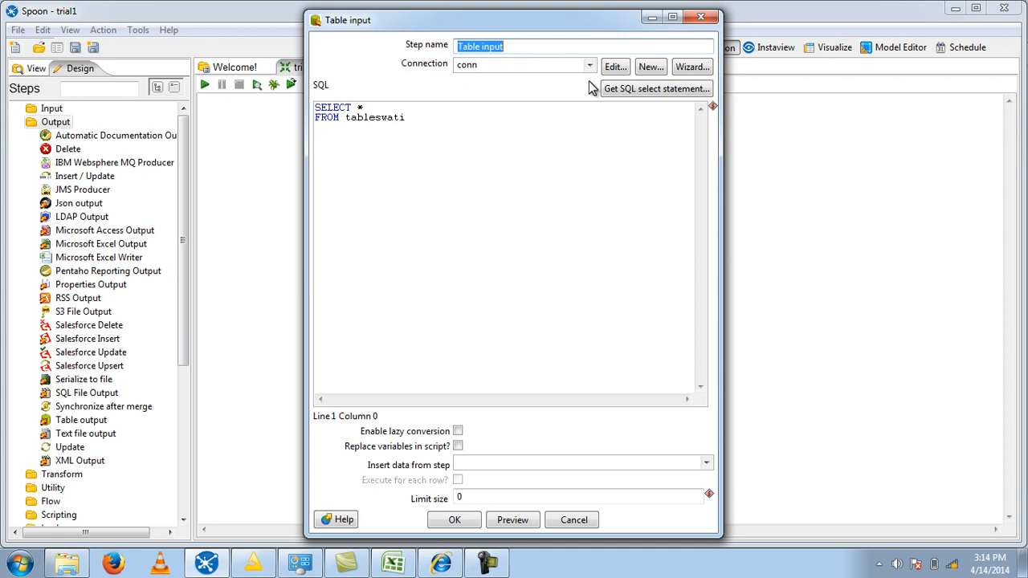
click(650, 68)
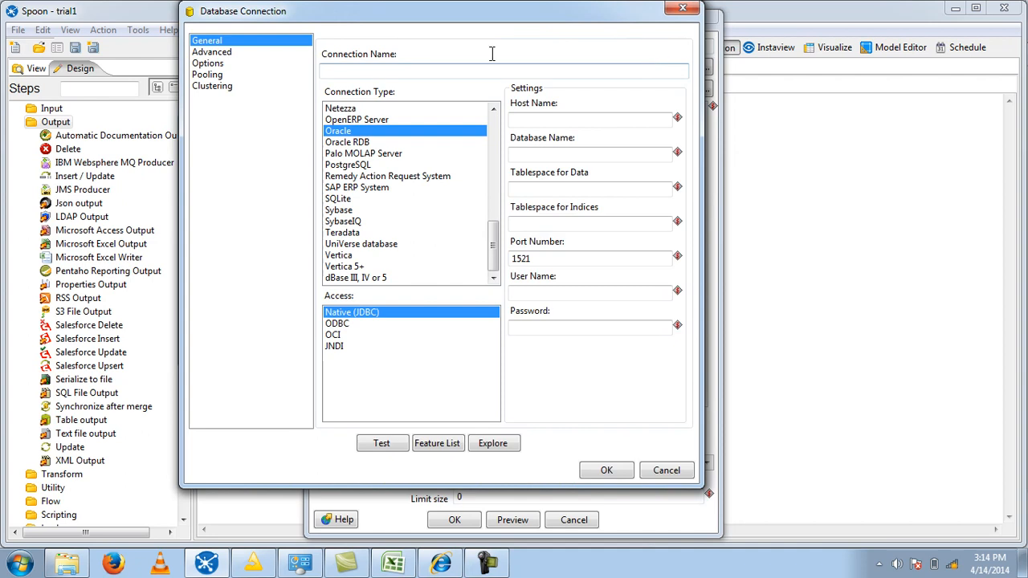
click(363, 72)
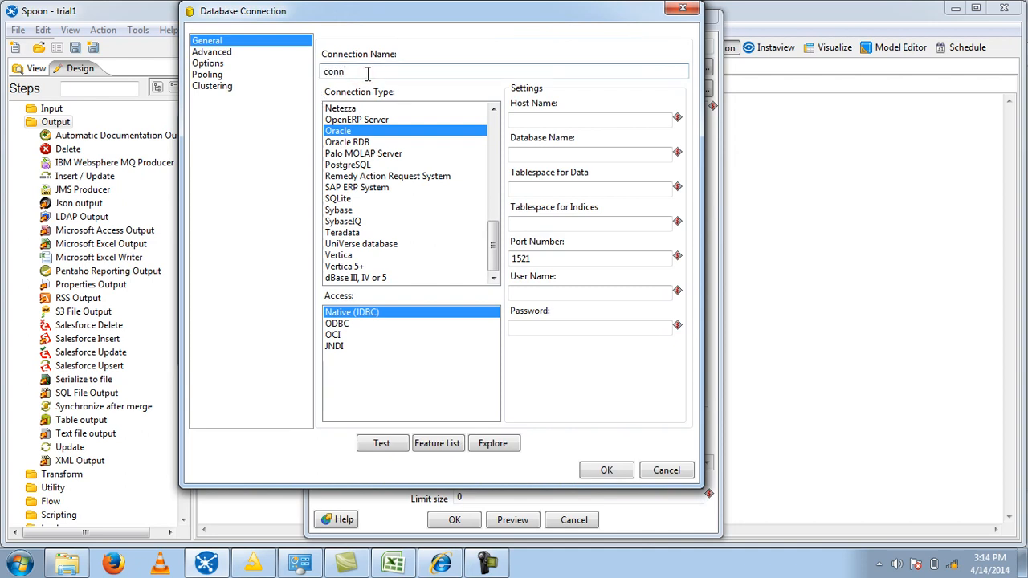
drag(491, 248, 493, 197)
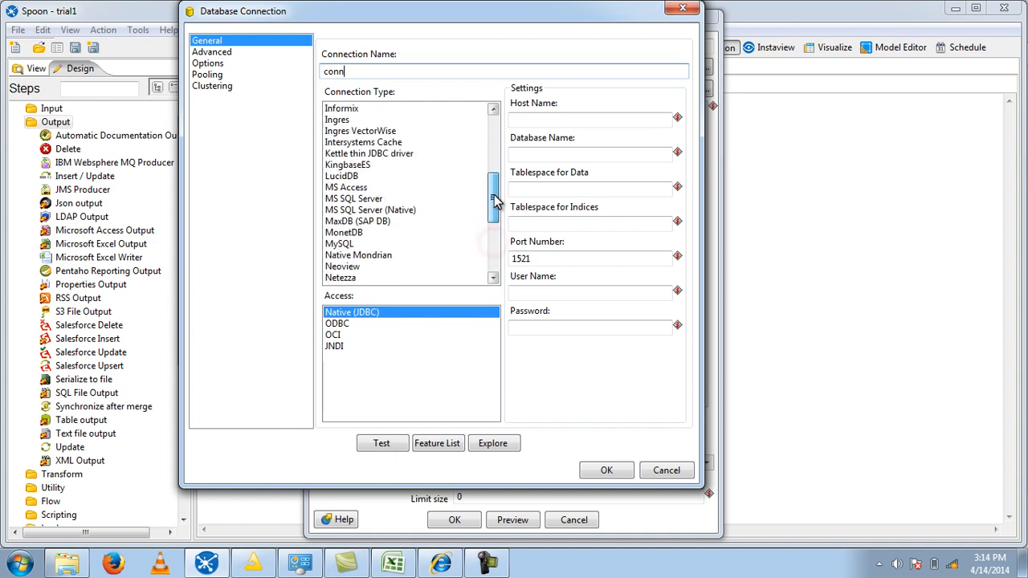
click(348, 245)
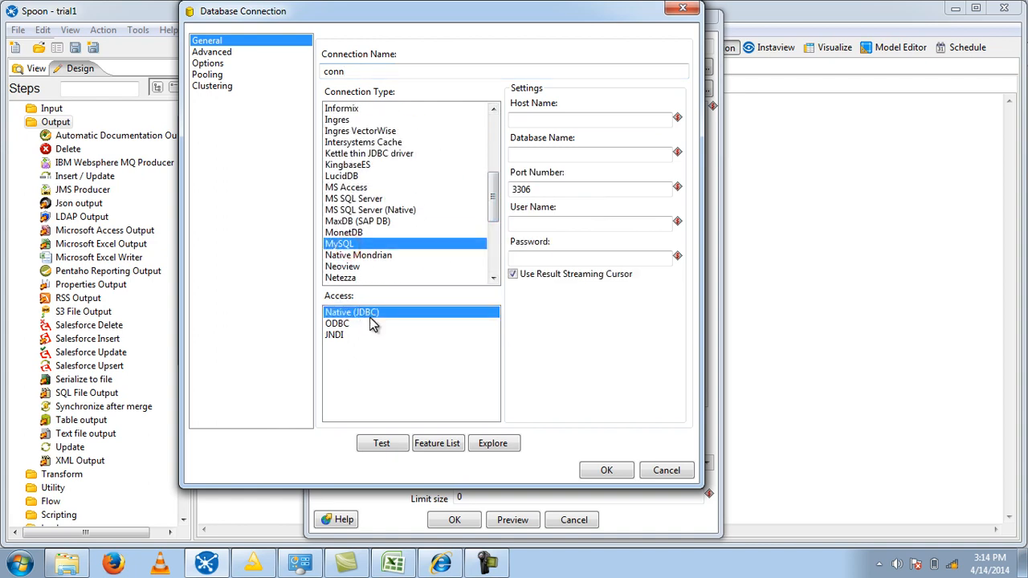
- Set the connection's host to localhost, database to dataswa and user name to root, and enter the database password
click(571, 118)
text(localhost)
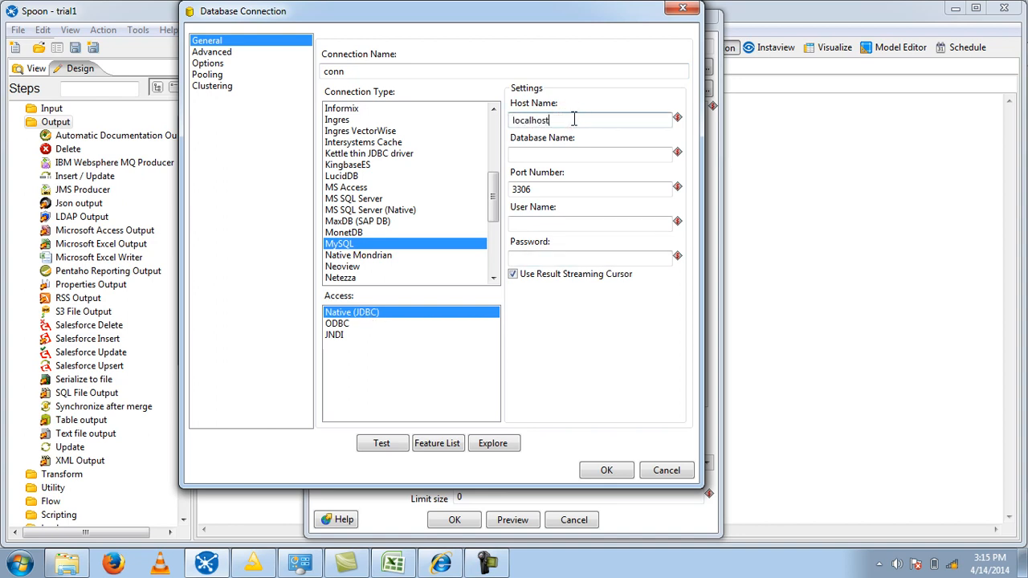
key(Tab)
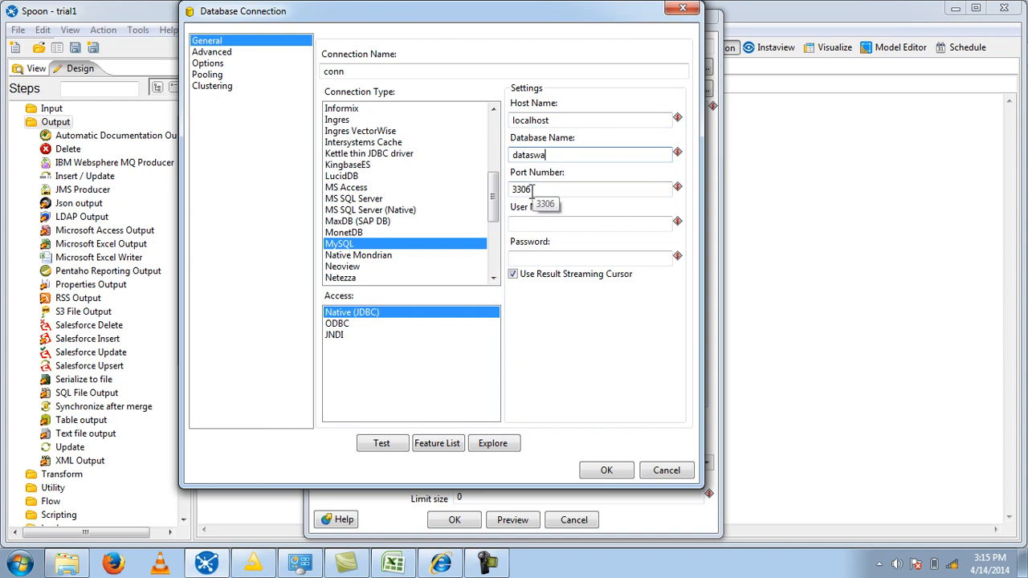
click(538, 223)
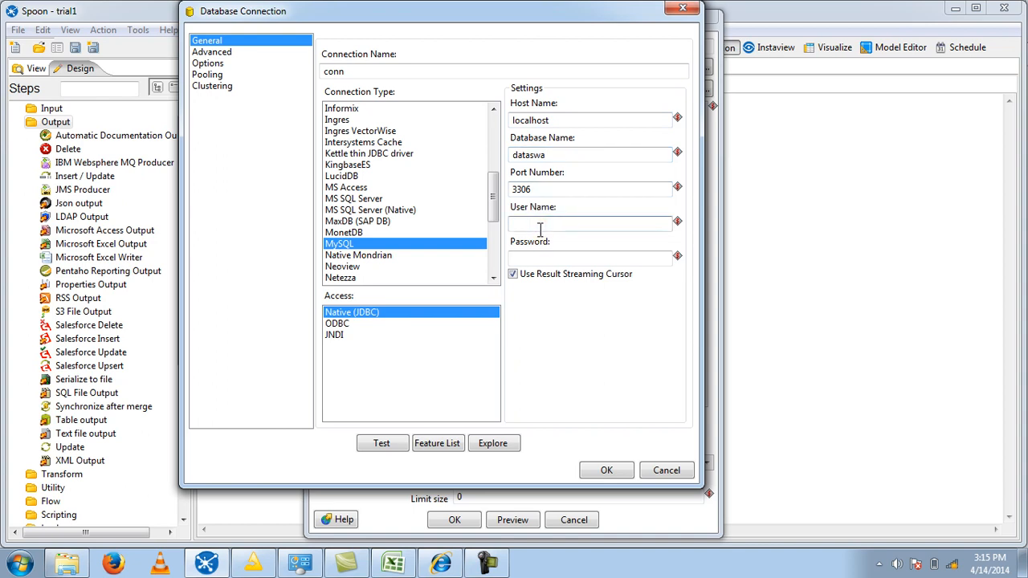
key(Tab)
text(r)
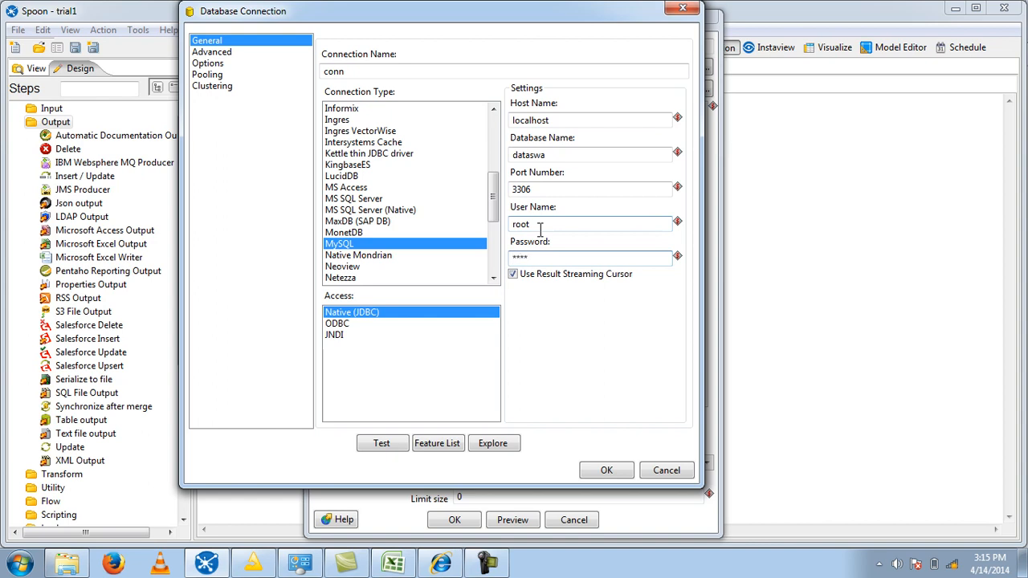
- Test the conn database connection and save its settings
click(384, 446)
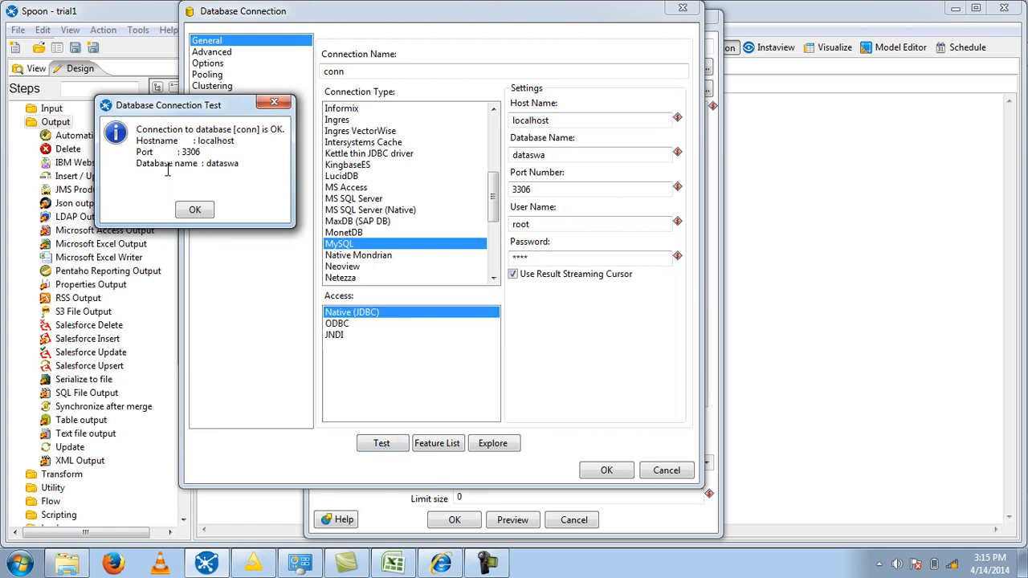
click(196, 211)
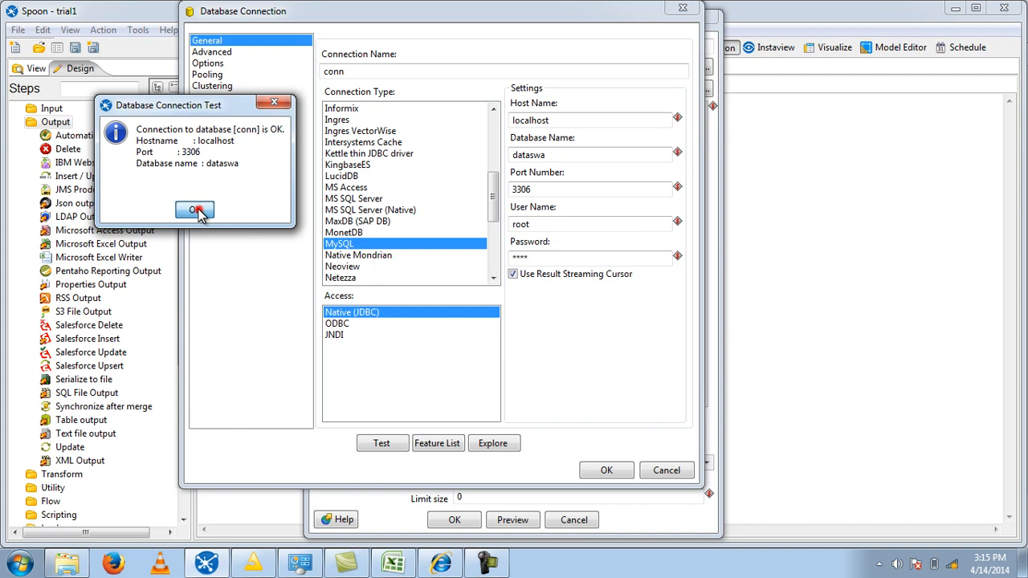
click(609, 472)
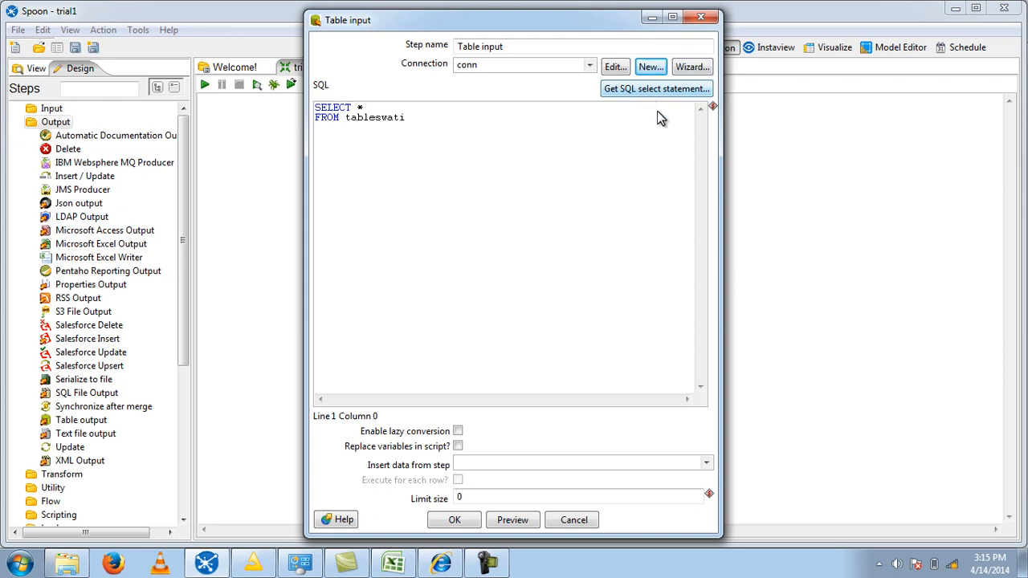
- Check in the system tray whether WampServer is online, and view its service options
click(879, 564)
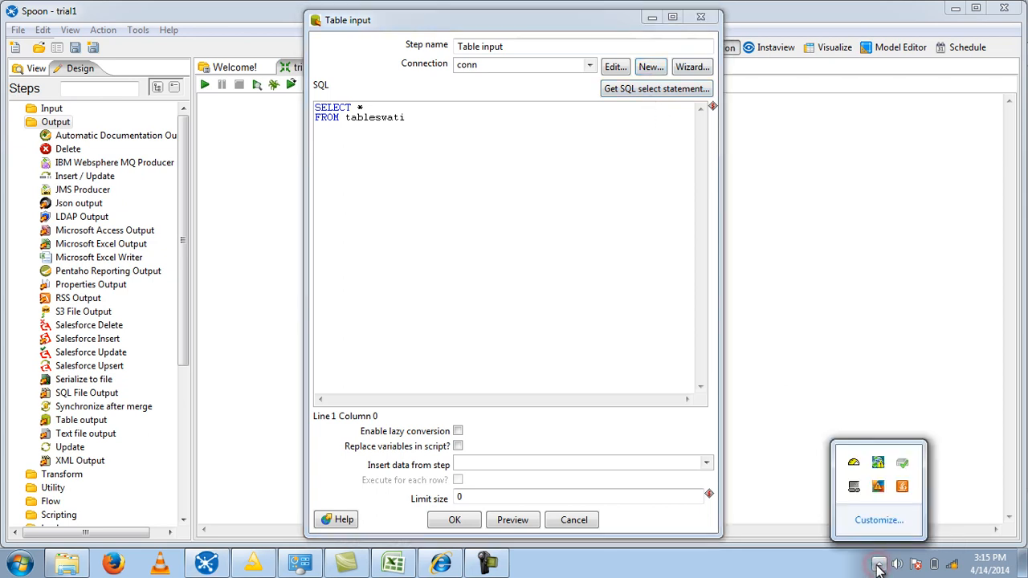
click(854, 465)
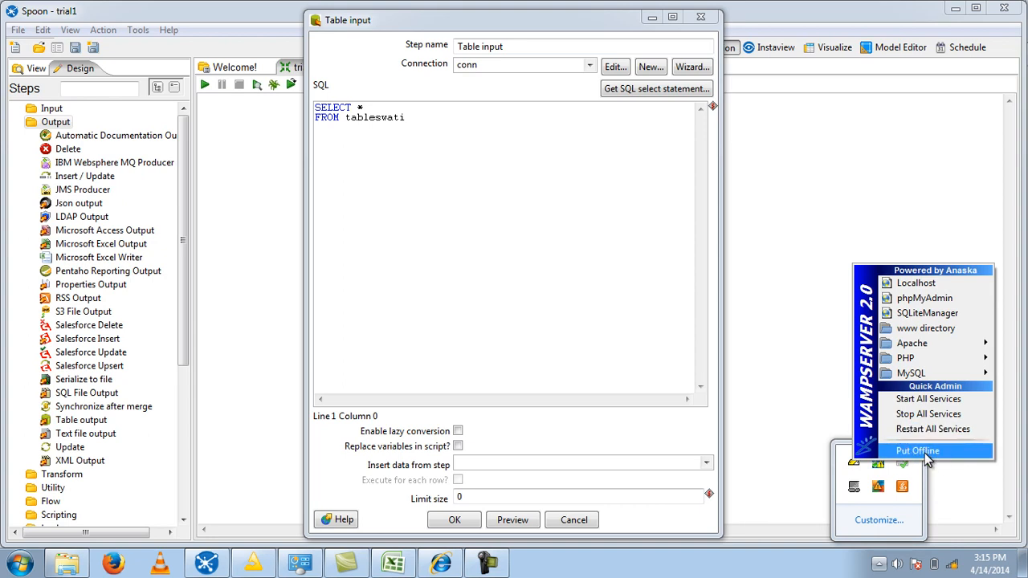
click(600, 326)
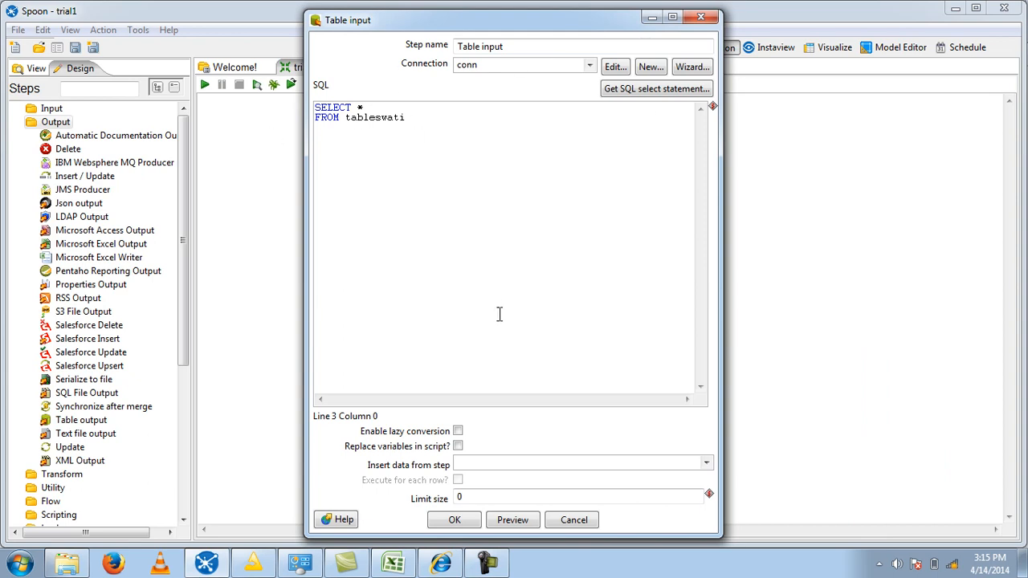
- Generate the Table input's SQL select statement from corrected_table, without including the field names
click(655, 90)
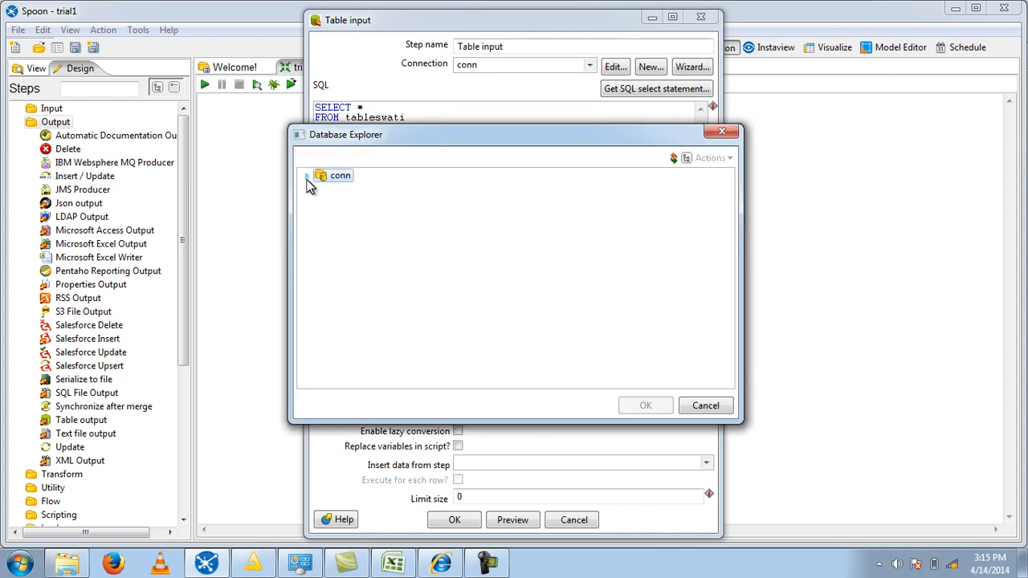
click(307, 176)
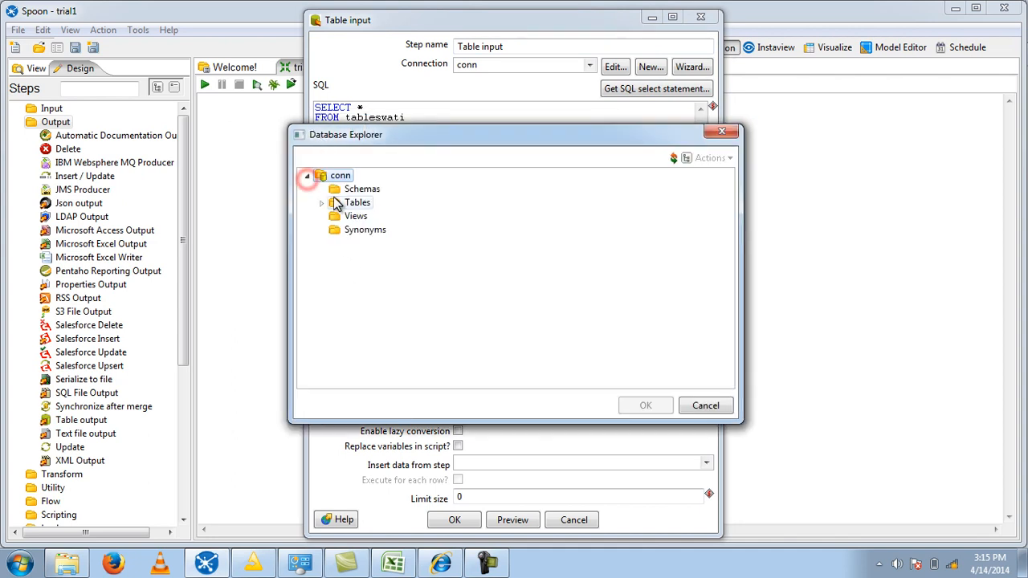
click(321, 203)
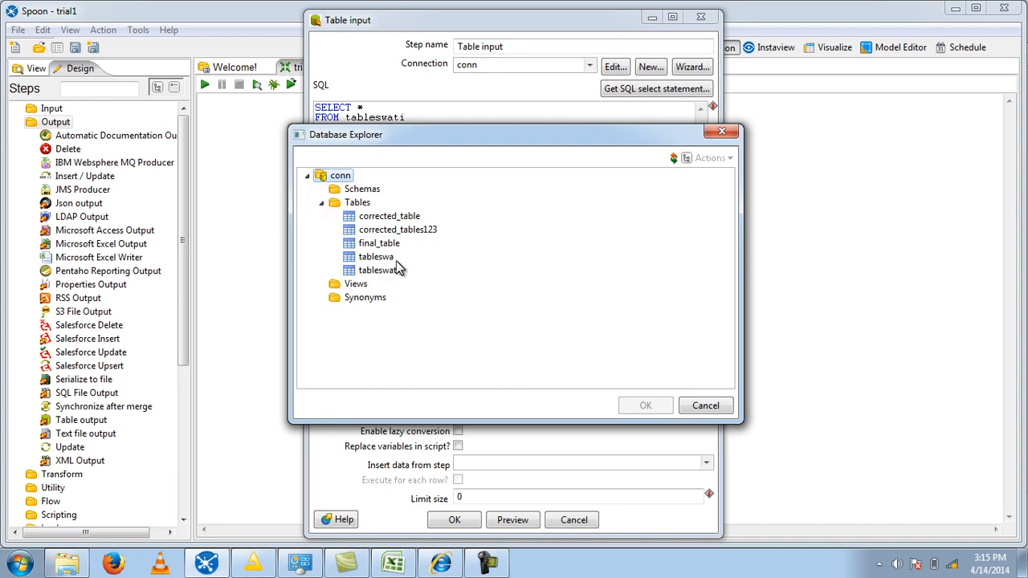
click(397, 217)
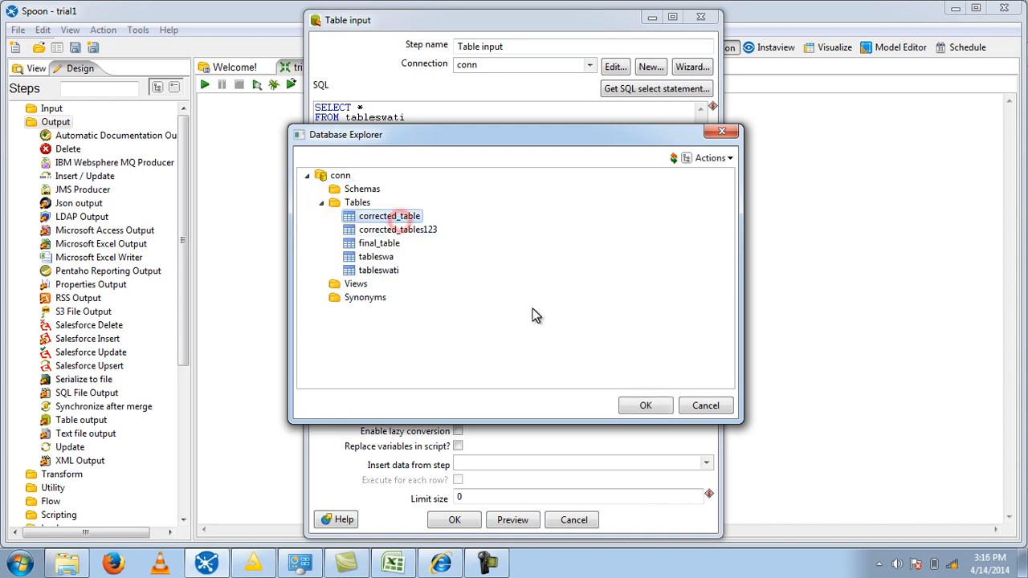
click(649, 406)
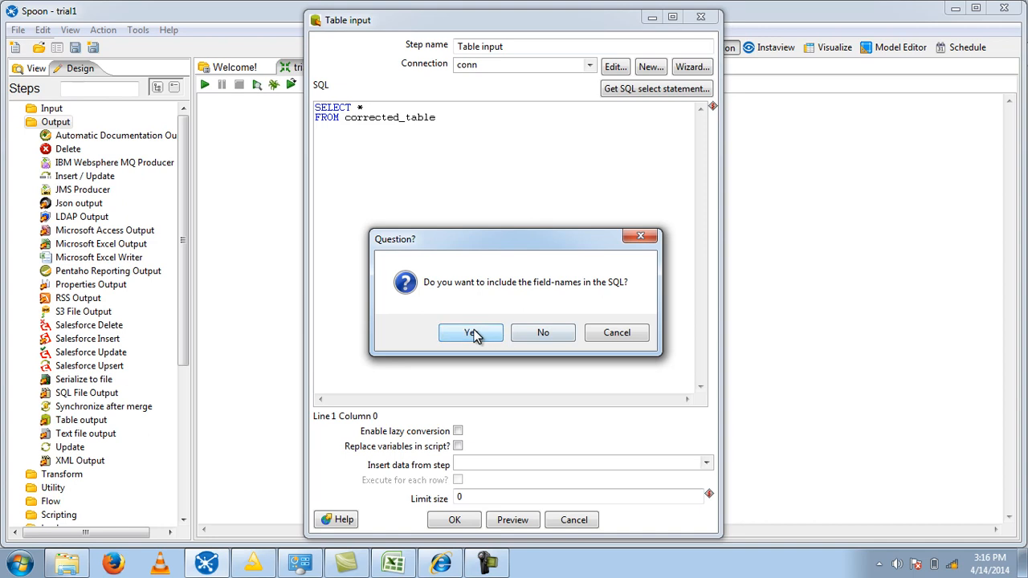
click(552, 334)
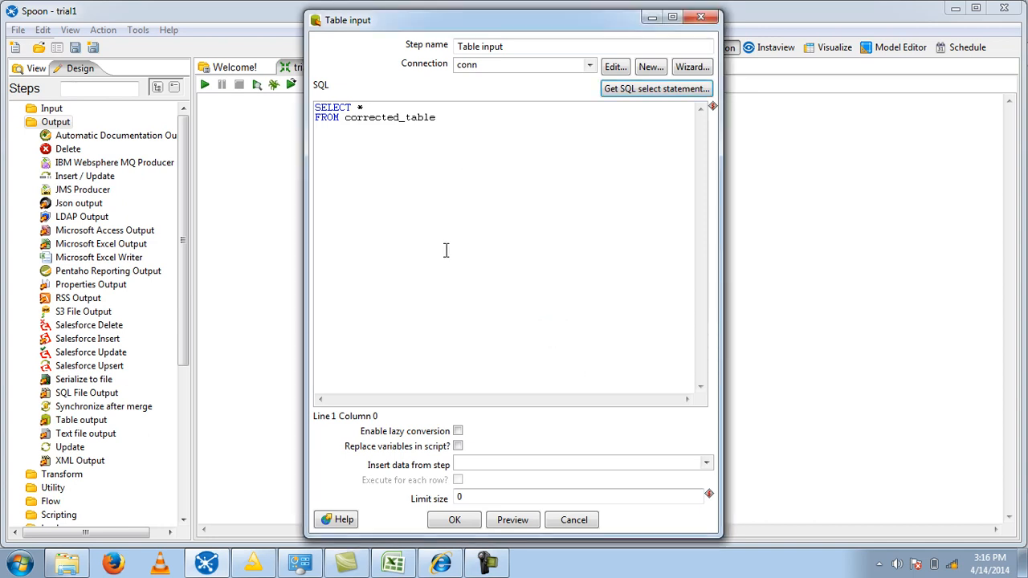
- Preview the rows returned by the Table input query and accept the step's settings
click(510, 522)
click(213, 179)
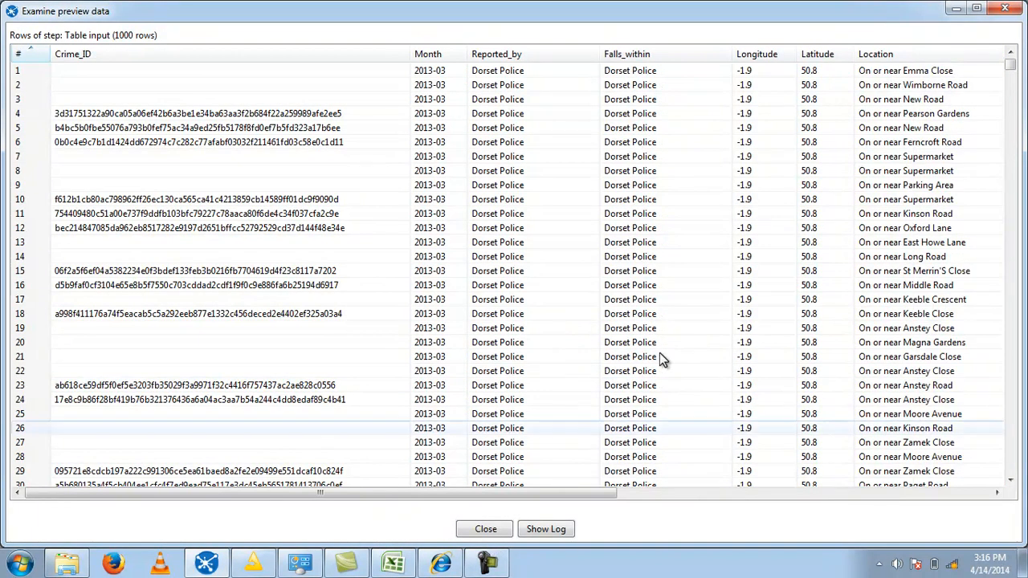
scroll(780, 213, down, 7)
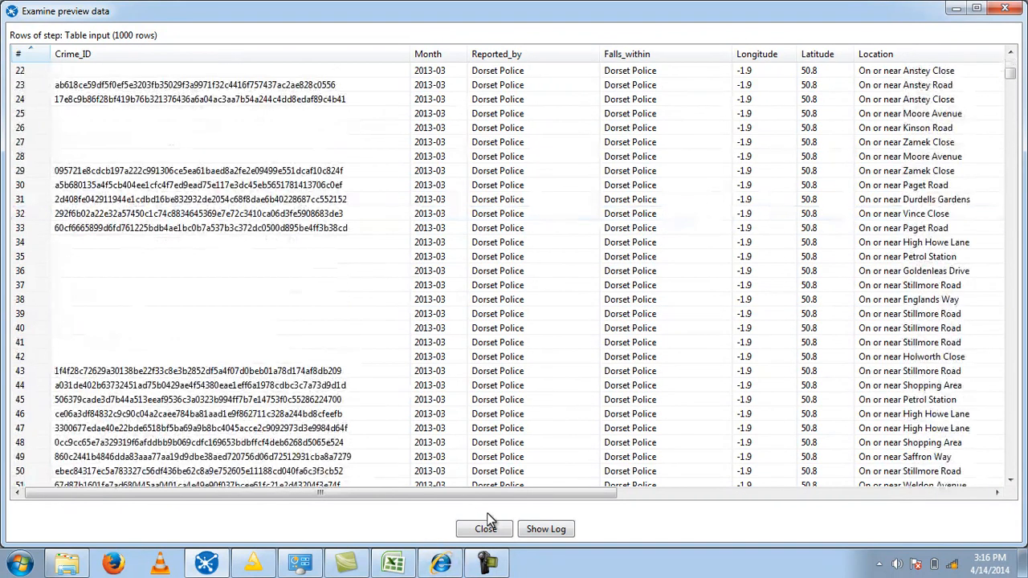
click(486, 529)
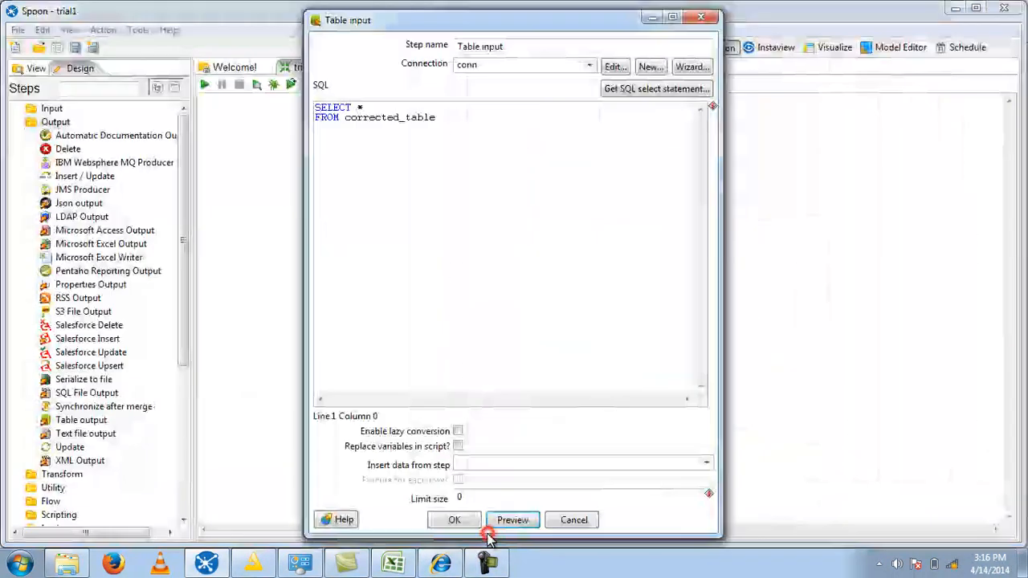
click(468, 523)
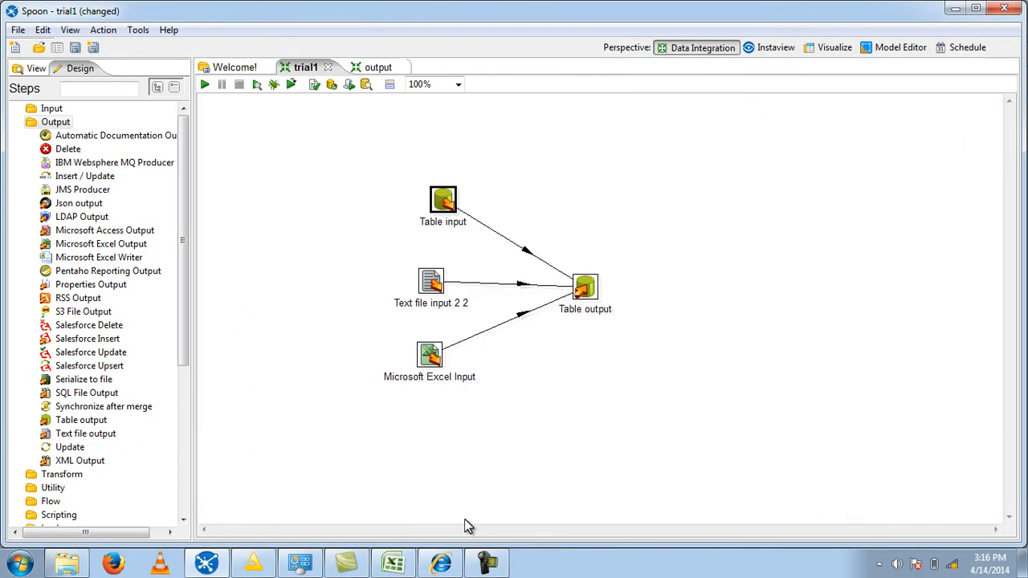
- Add 1.txt from the BI\MODIFIED\2013-03 folder to the selected files of the Text file input 2 2 step
double_click(432, 280)
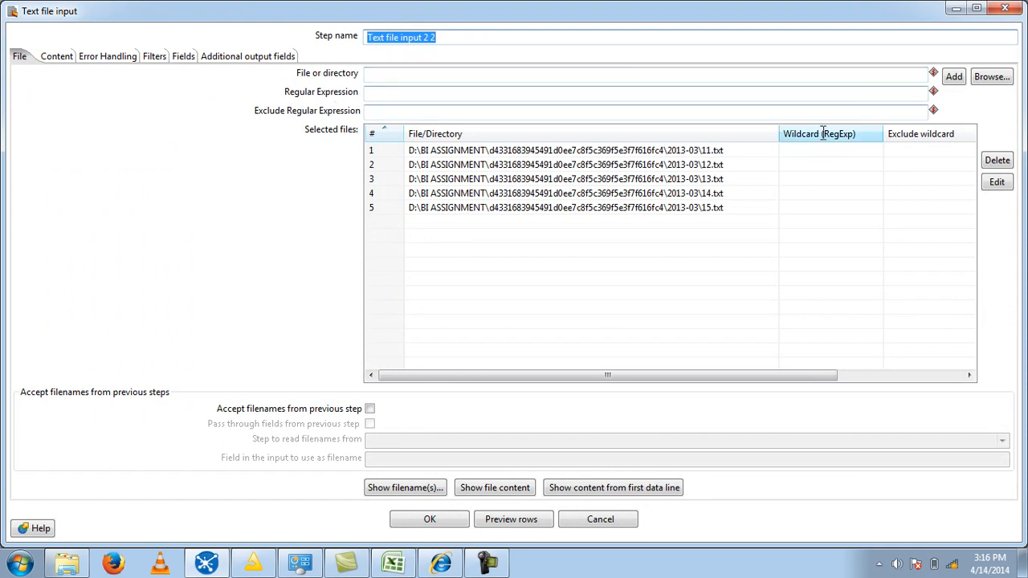
click(1006, 77)
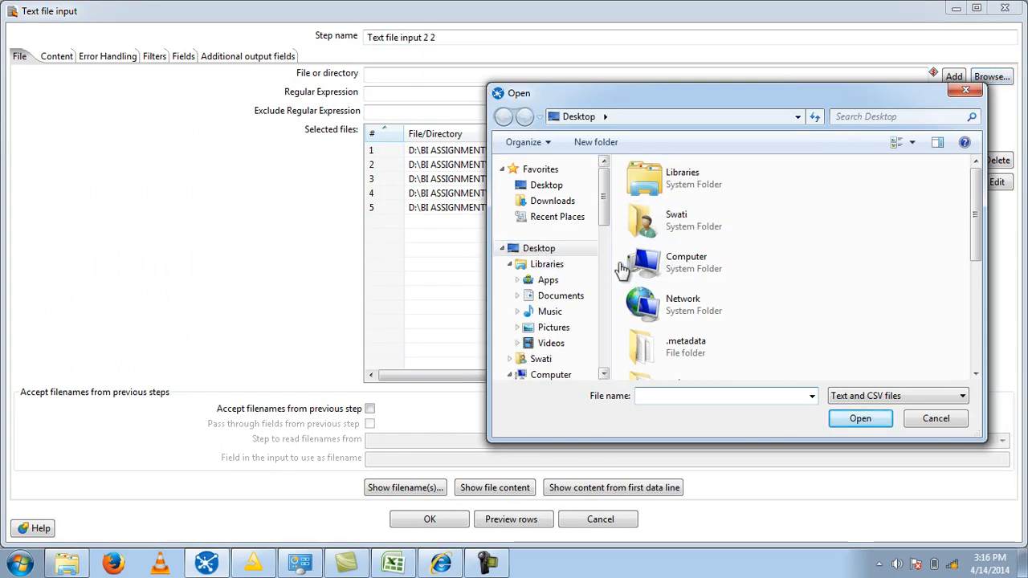
key(Up)
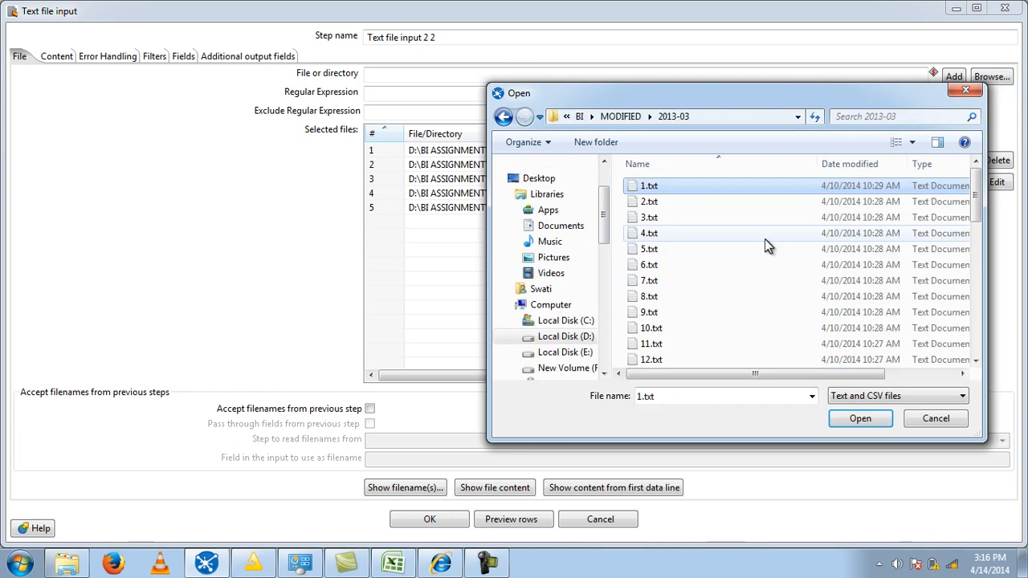
click(861, 418)
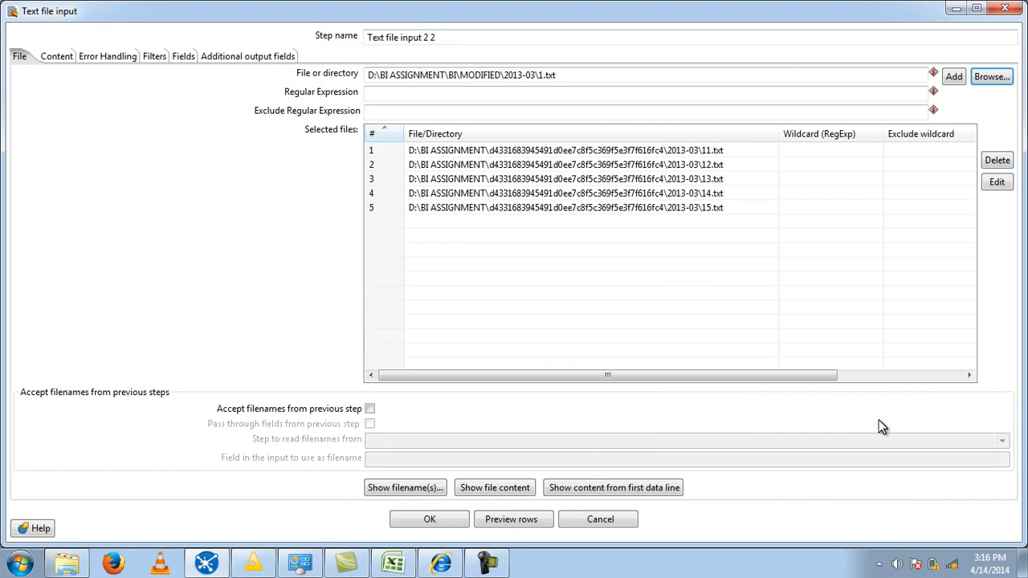
click(953, 77)
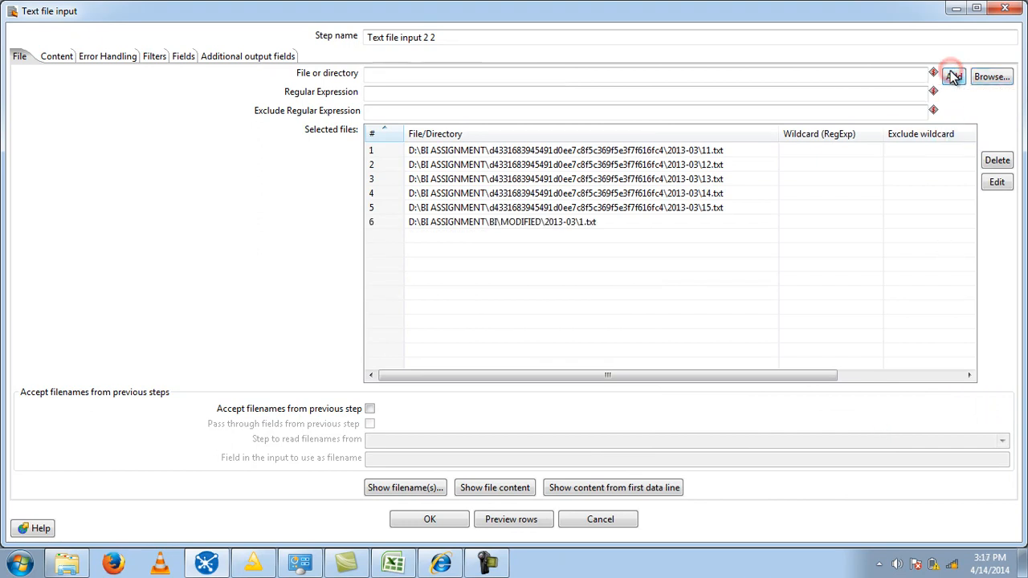
- Remove the 1.txt entry from the text file input's list of selected files
click(548, 223)
click(792, 219)
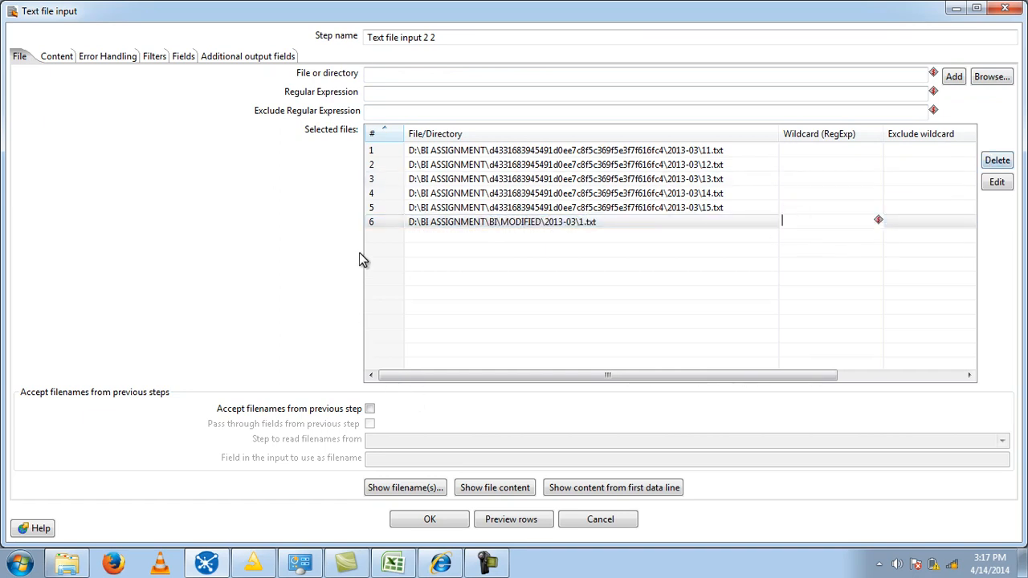
click(379, 222)
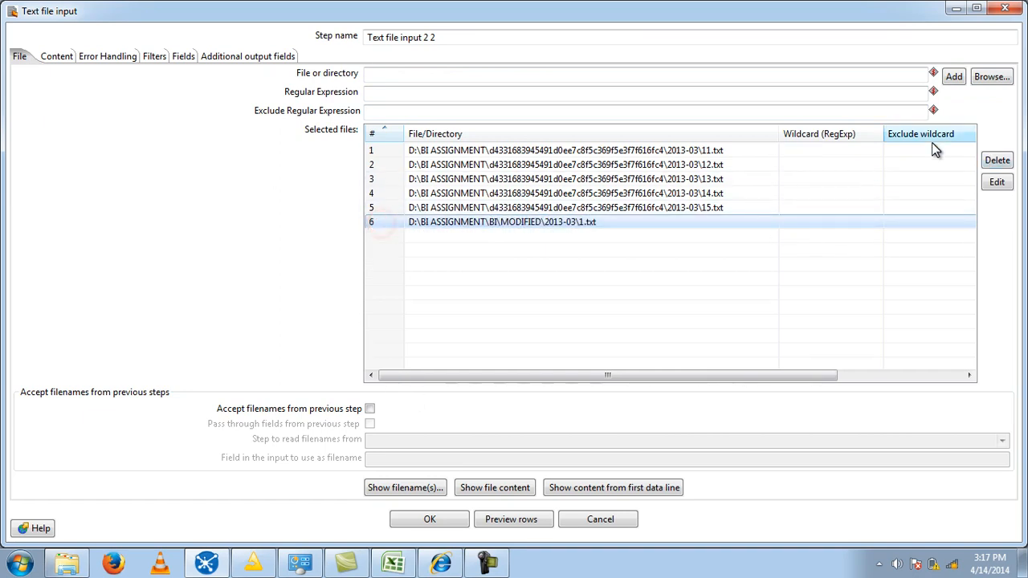
click(1000, 159)
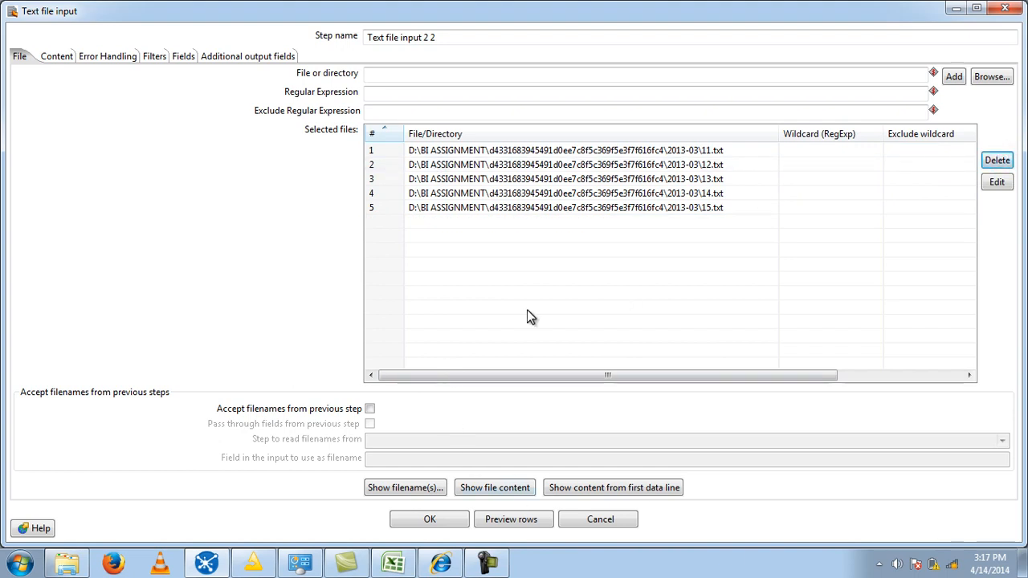
- Regenerate the text file input's field list by scanning 100 sample lines, replacing the existing fields
click(182, 55)
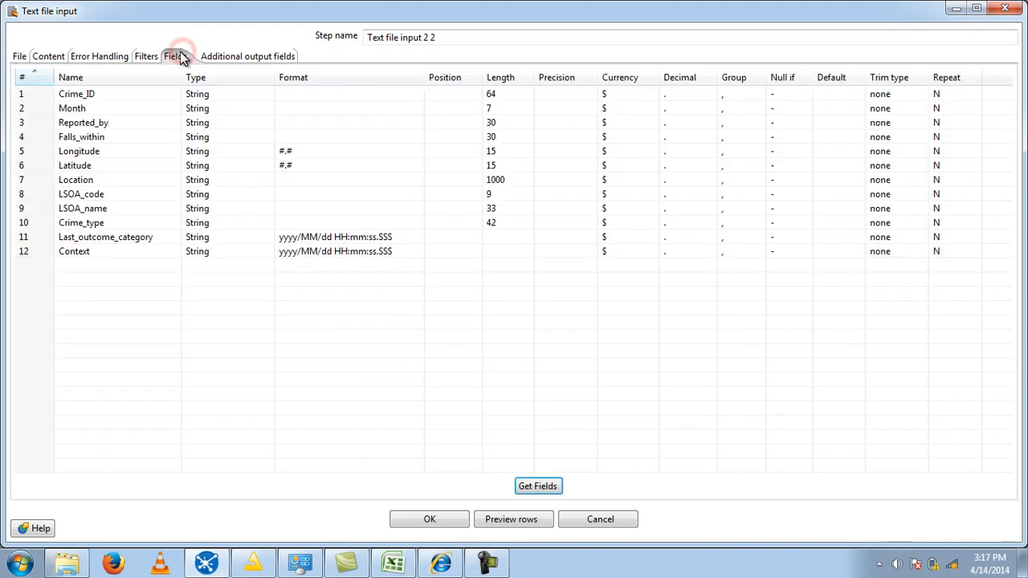
click(539, 494)
click(464, 334)
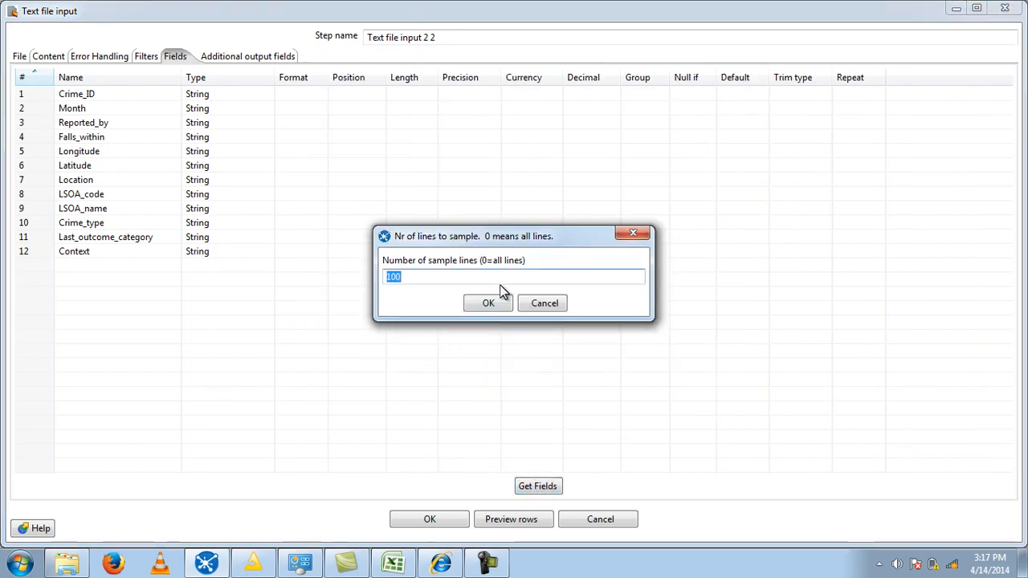
click(491, 304)
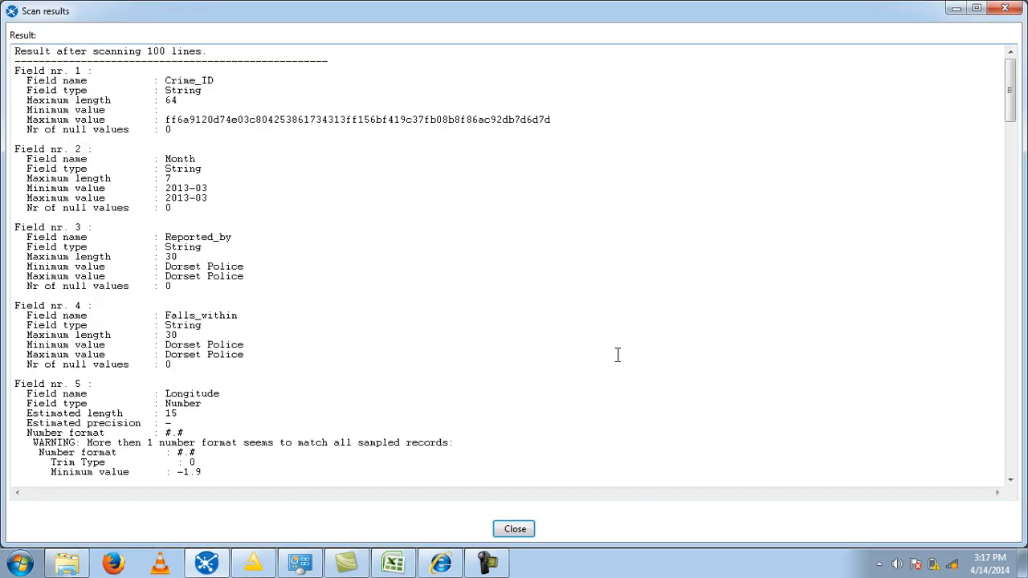
click(515, 528)
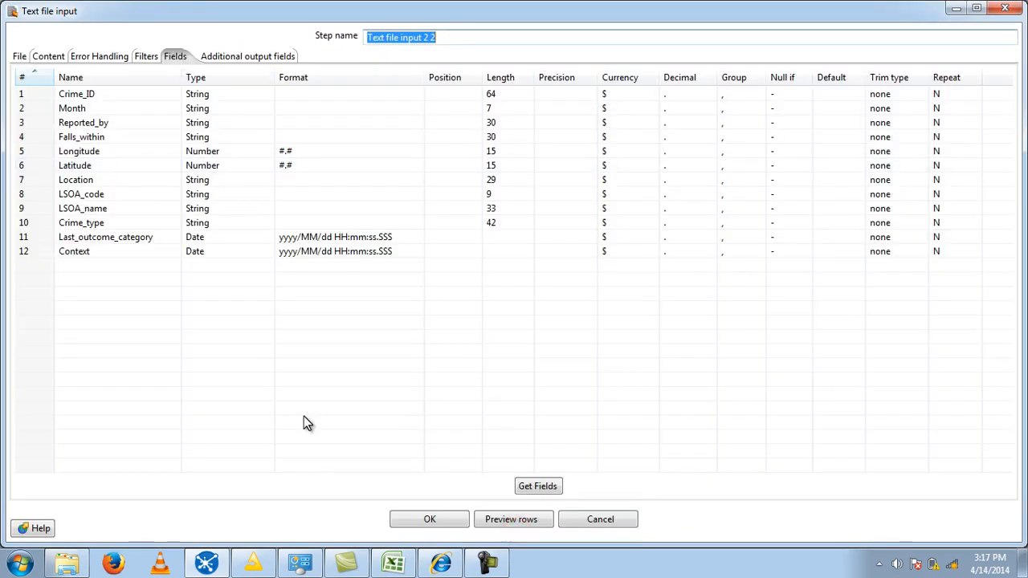
- Preview 1000 rows of the text file input and accept the step's settings
click(542, 526)
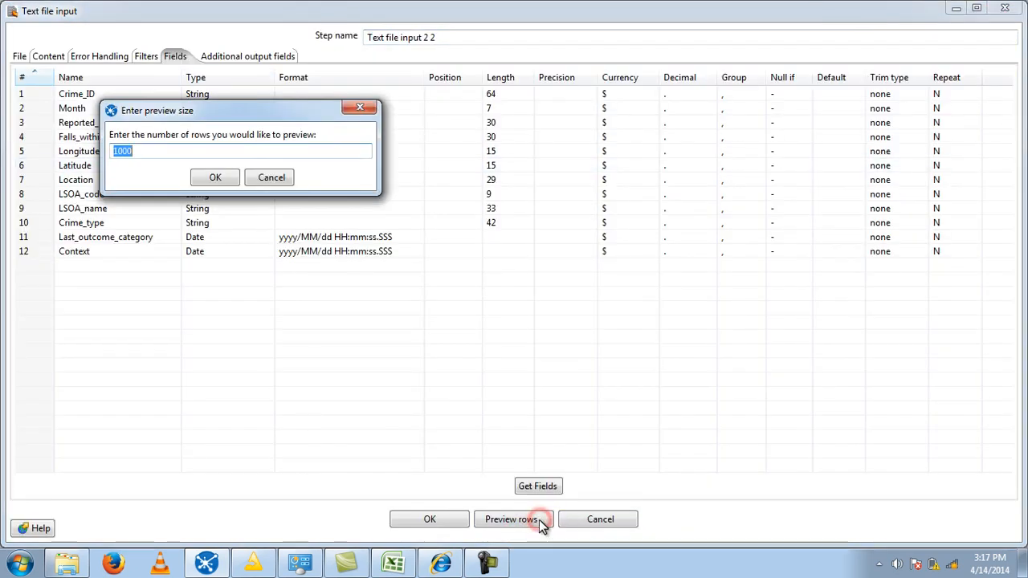
click(213, 176)
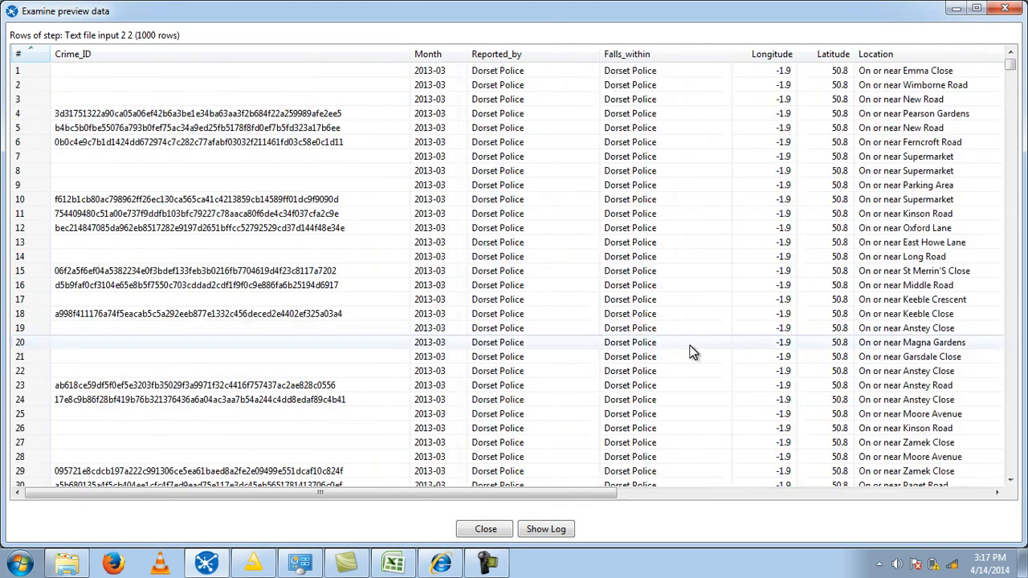
click(485, 530)
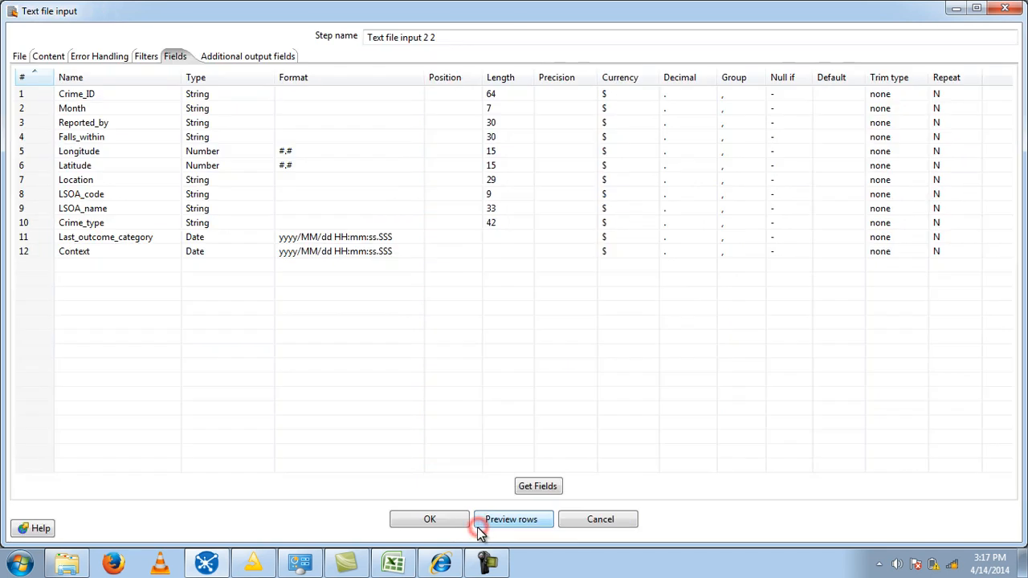
click(430, 521)
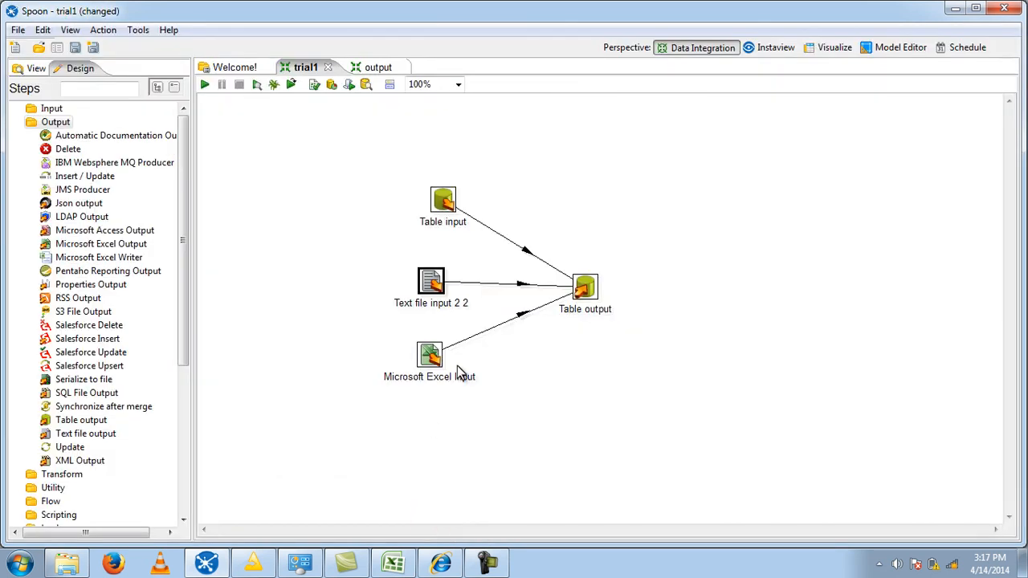
- Open the Microsoft Excel Input step and view the available .xls files in the 2013-03 folder without adding any
double_click(430, 354)
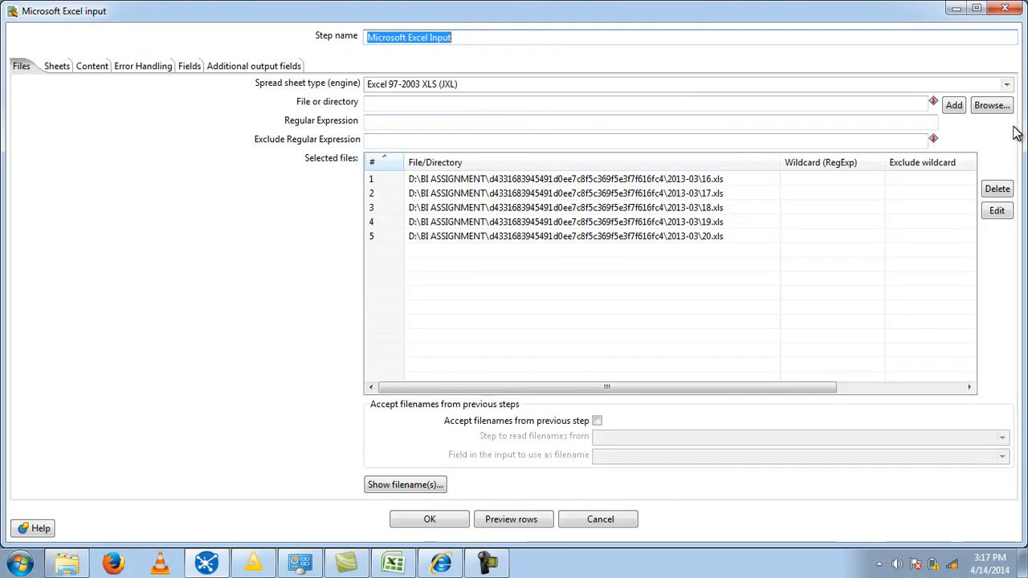
click(991, 105)
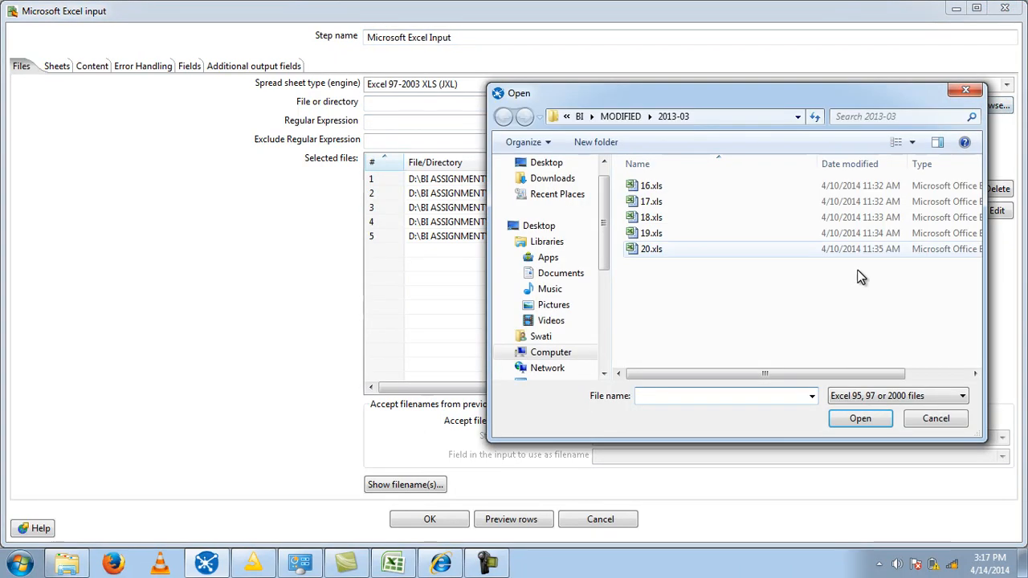
click(730, 232)
click(938, 426)
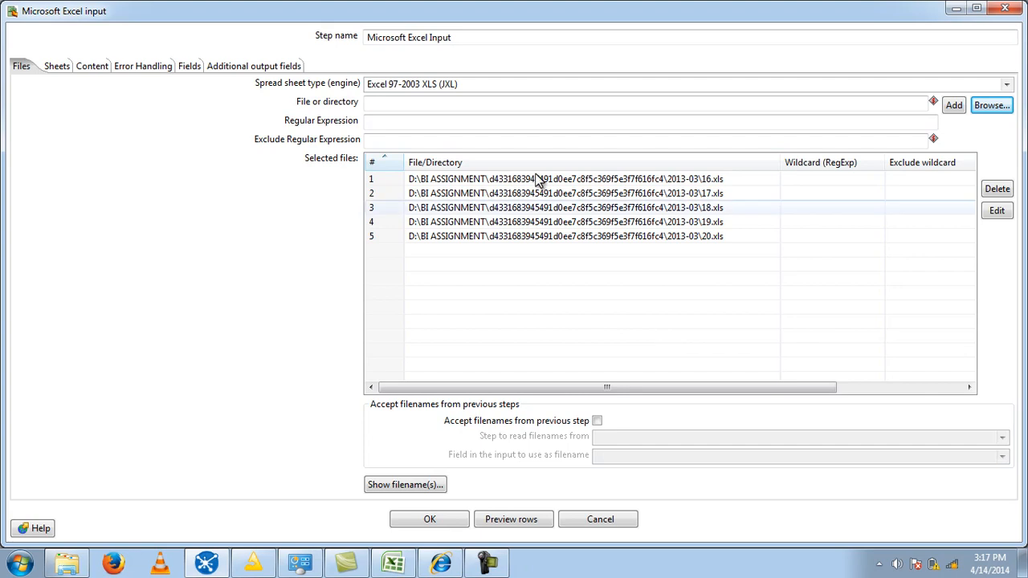
- Retrieve the workbook sheet names and add all available 2013-03 sheets, from greater-manchester-stre to humberside-street, to the sheets to read
click(185, 67)
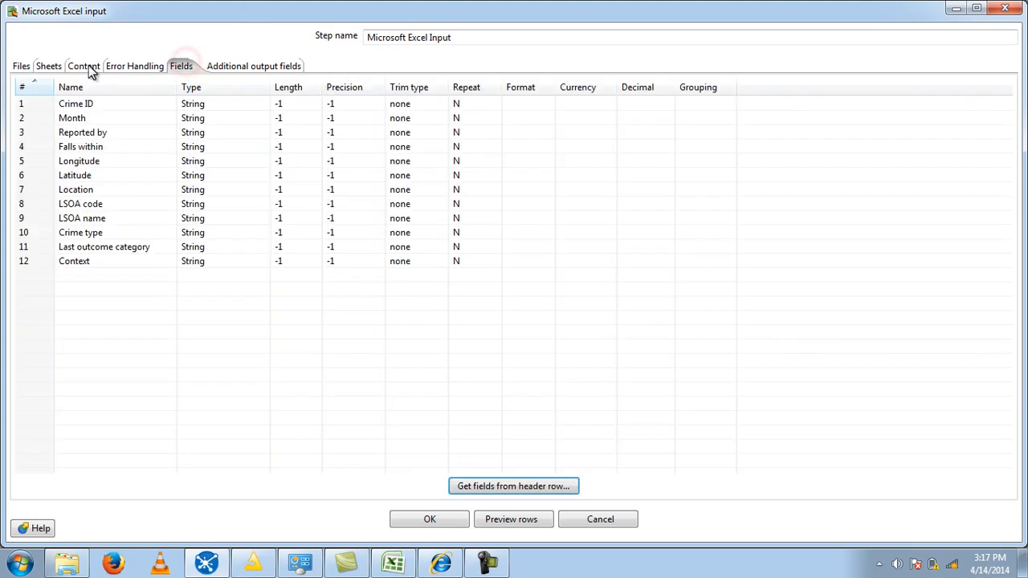
click(52, 69)
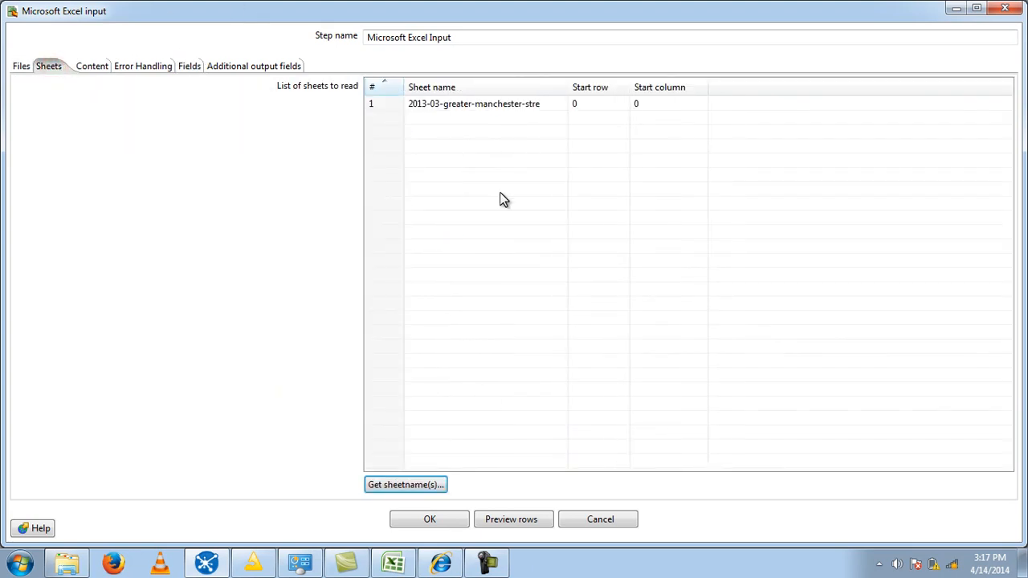
click(398, 487)
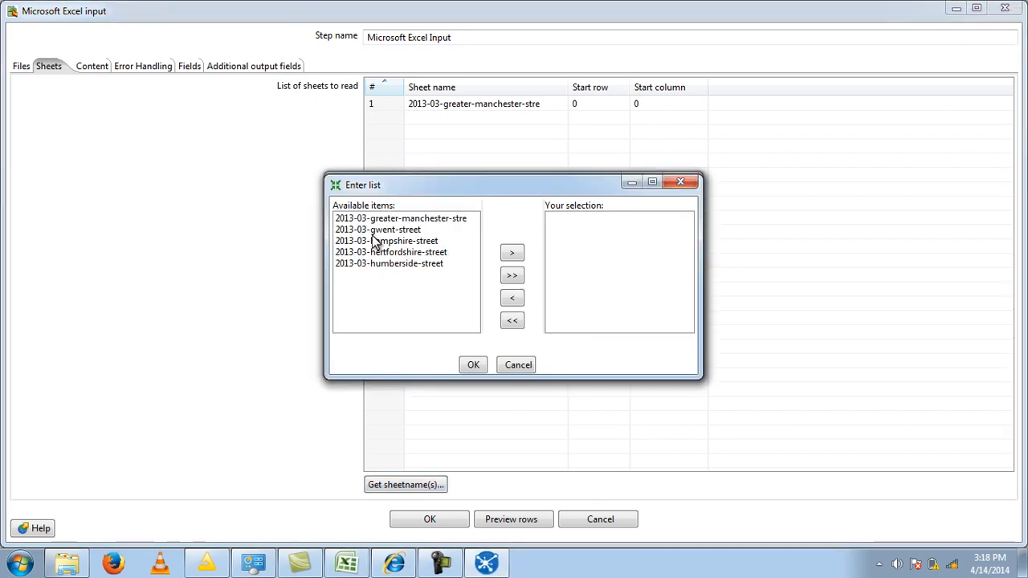
click(374, 220)
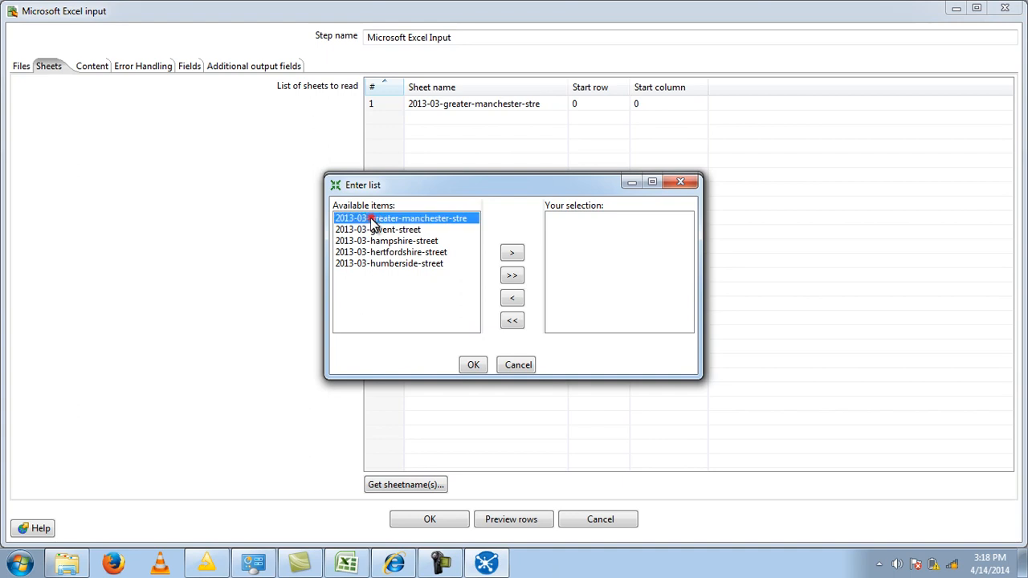
click(512, 276)
click(475, 365)
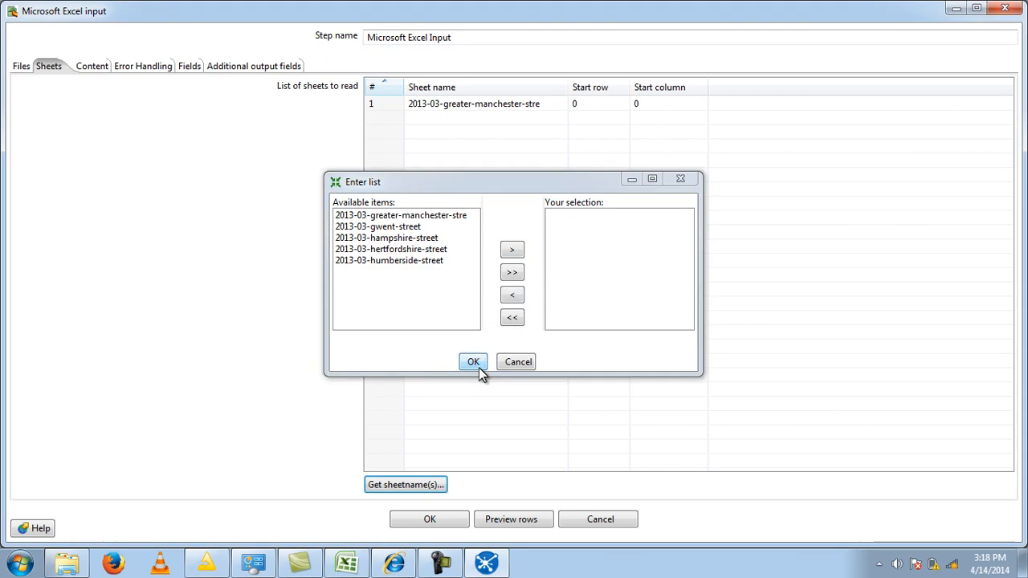
click(476, 364)
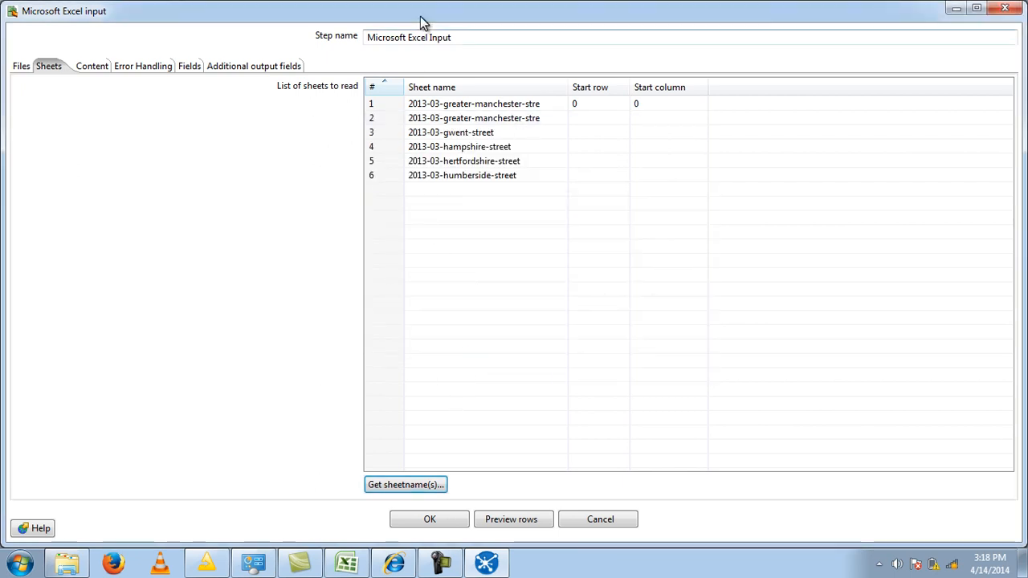
- Get the Excel input's fields from the header rows of all listed sheets, replacing the existing field list
click(189, 68)
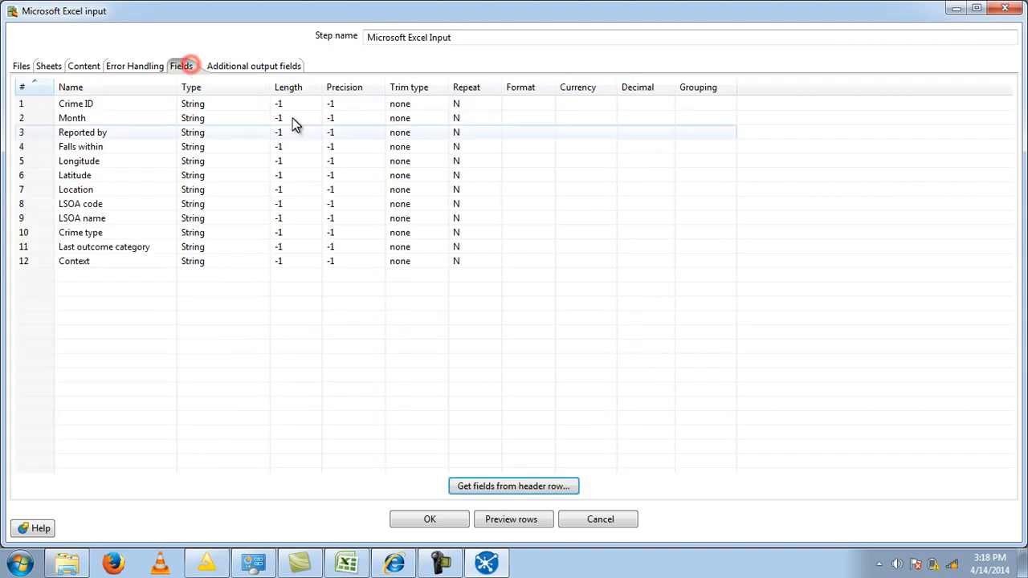
click(484, 487)
click(475, 333)
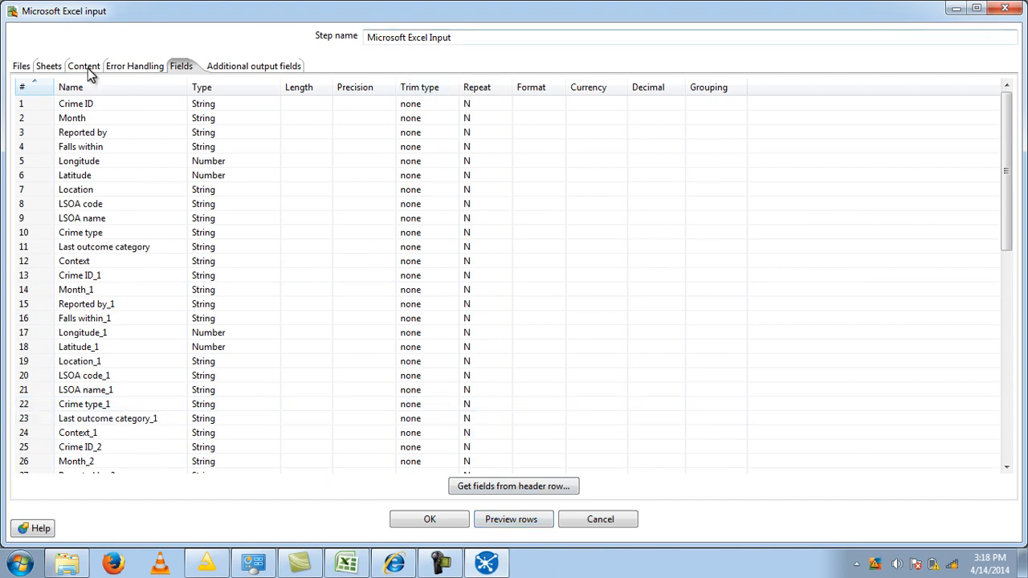
- Clear the newly added sheet names, keeping only the original 2013-03-greater-manchester-stre entry in the sheets to read
click(124, 66)
click(81, 69)
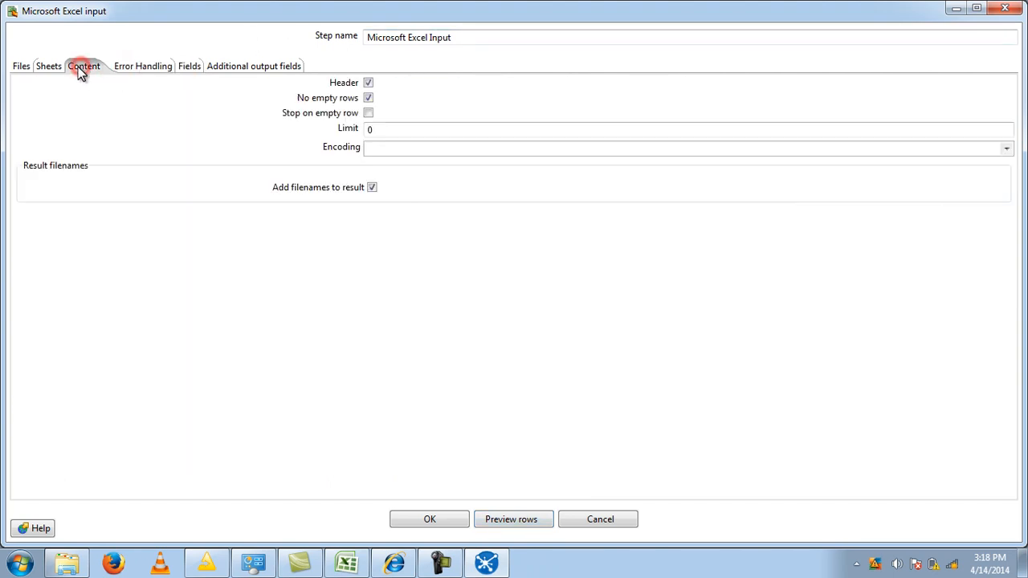
click(55, 69)
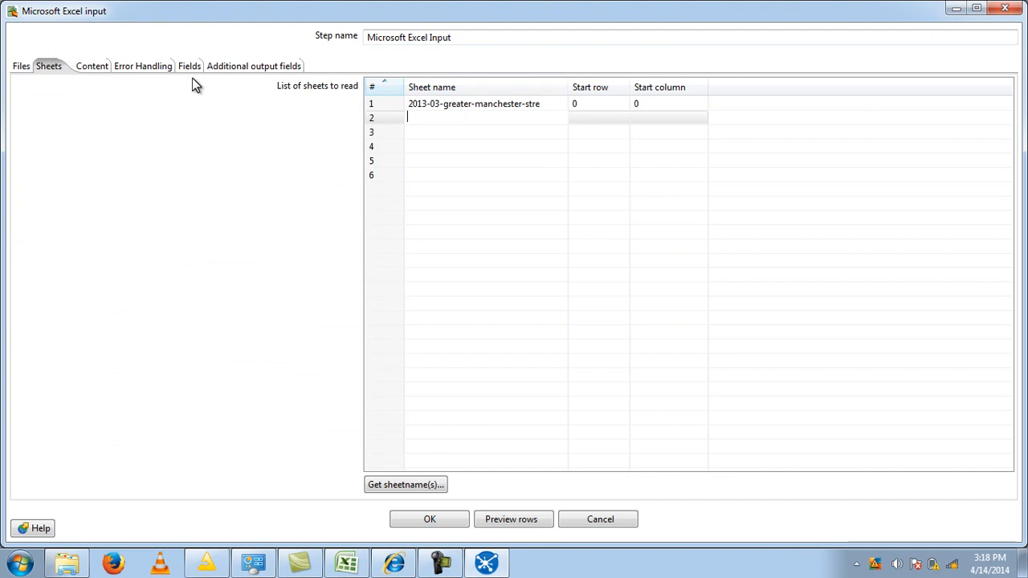
- Regenerate the Excel input's field list from the header row of the single remaining sheet
click(186, 66)
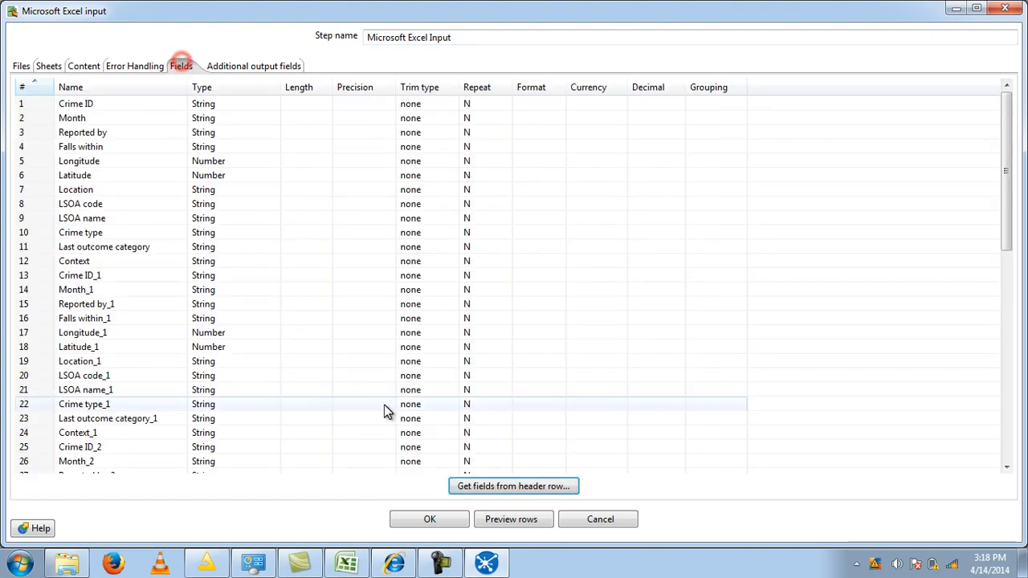
click(466, 487)
click(466, 331)
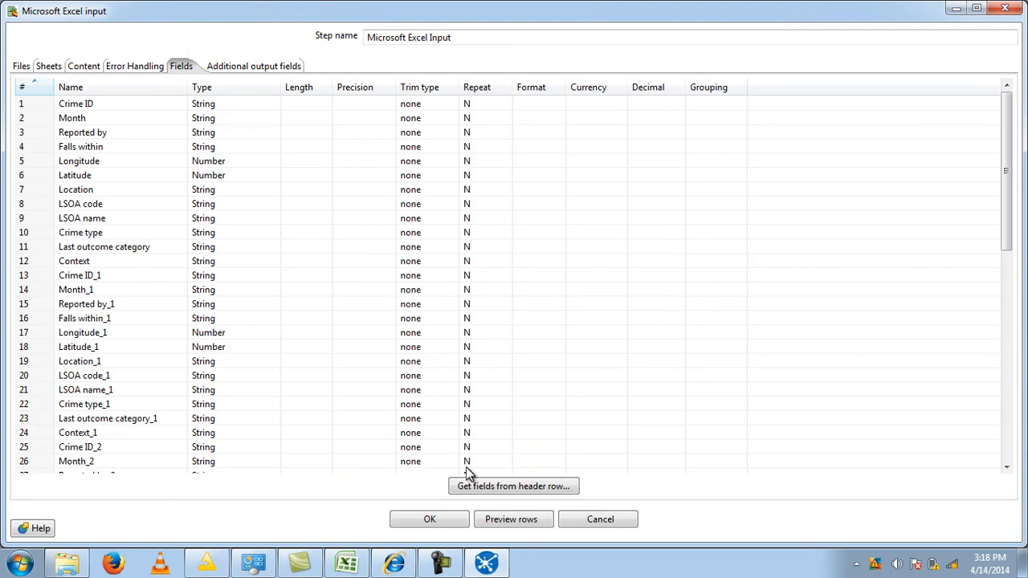
- Preview 1000 rows of the Microsoft Excel Input and accept the step's settings
click(509, 520)
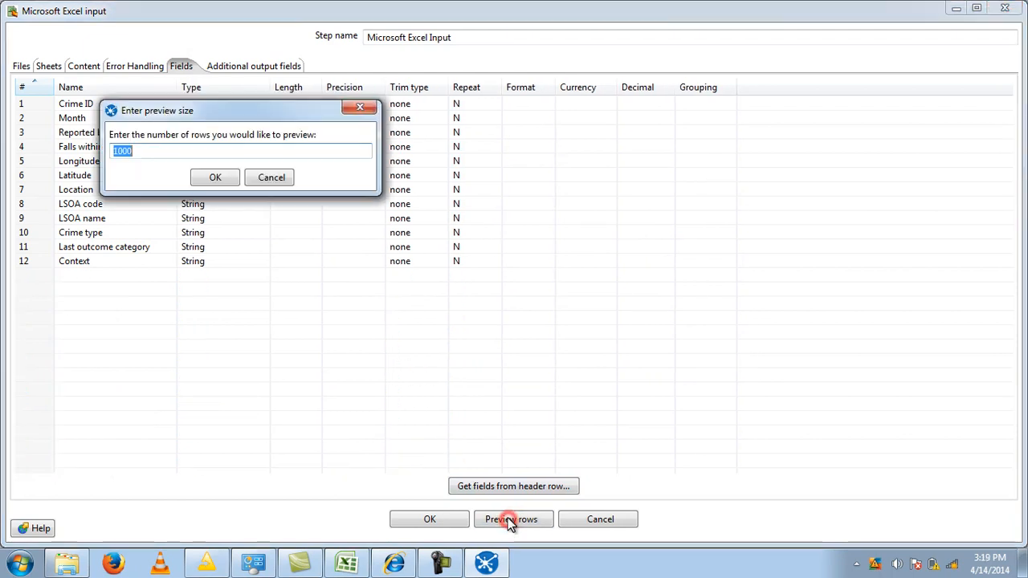
click(215, 178)
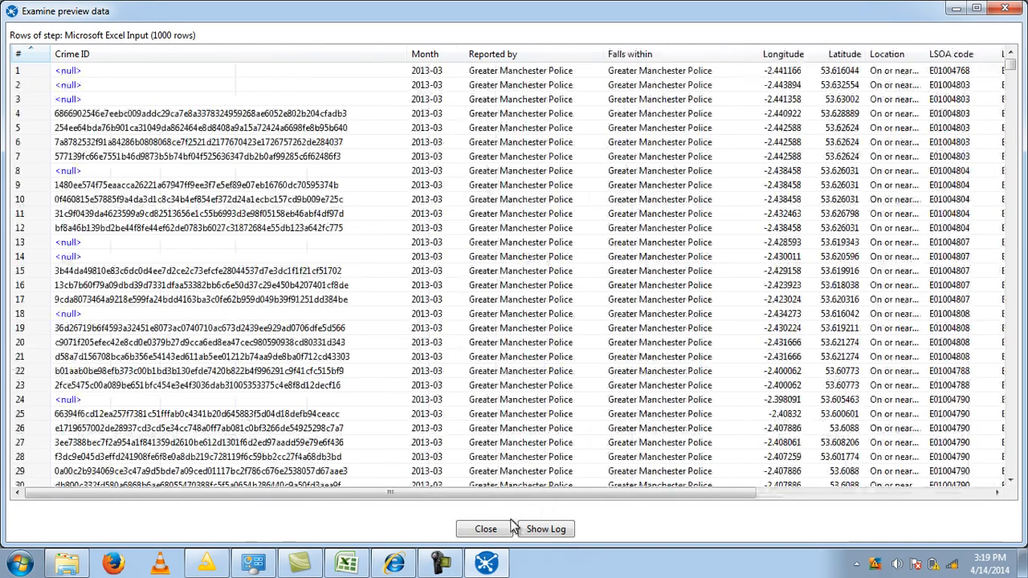
click(490, 530)
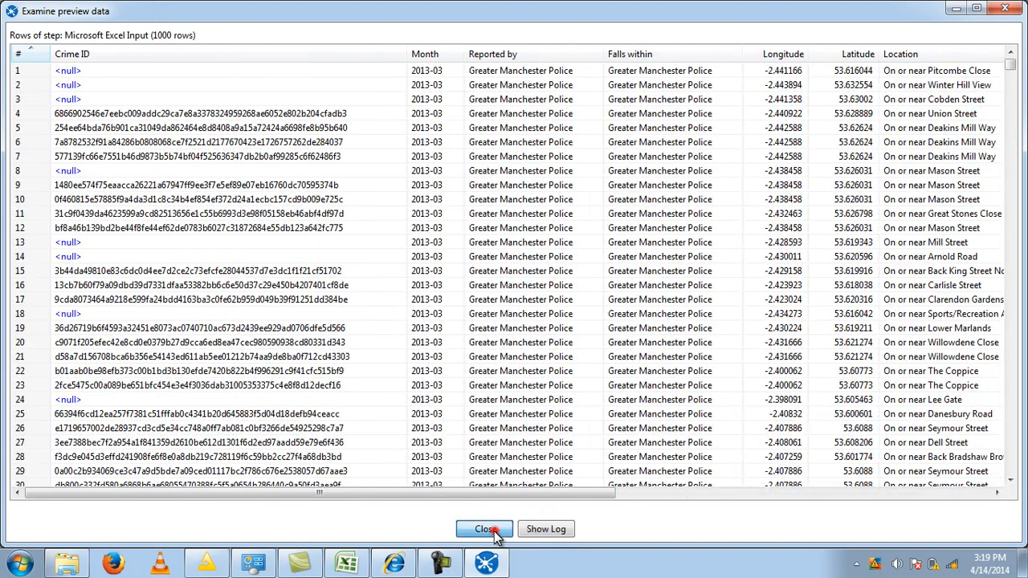
click(430, 520)
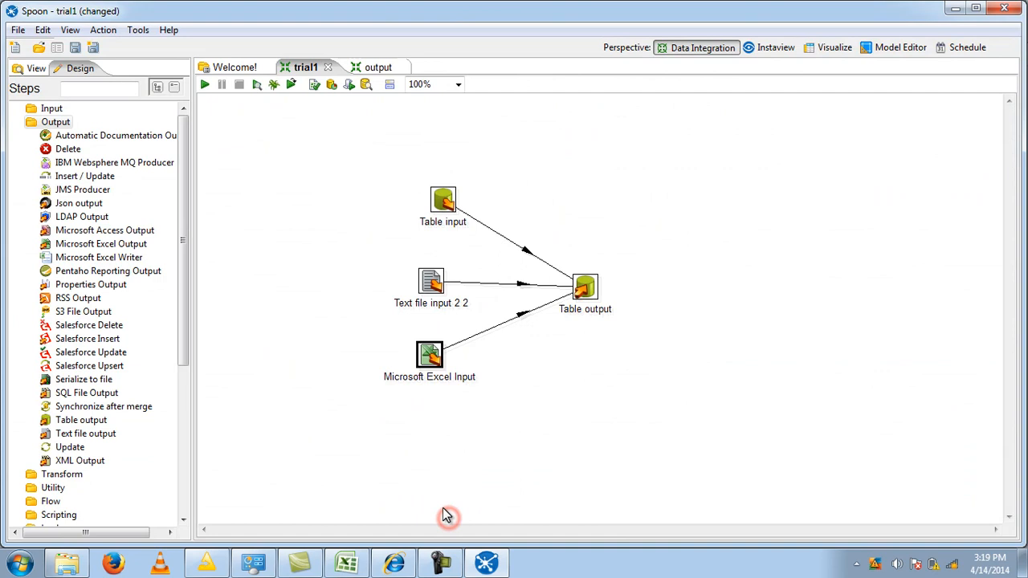
- Set the Table output's target schema to dataswa and accept the step's settings
click(585, 287)
mouse_move(583, 289)
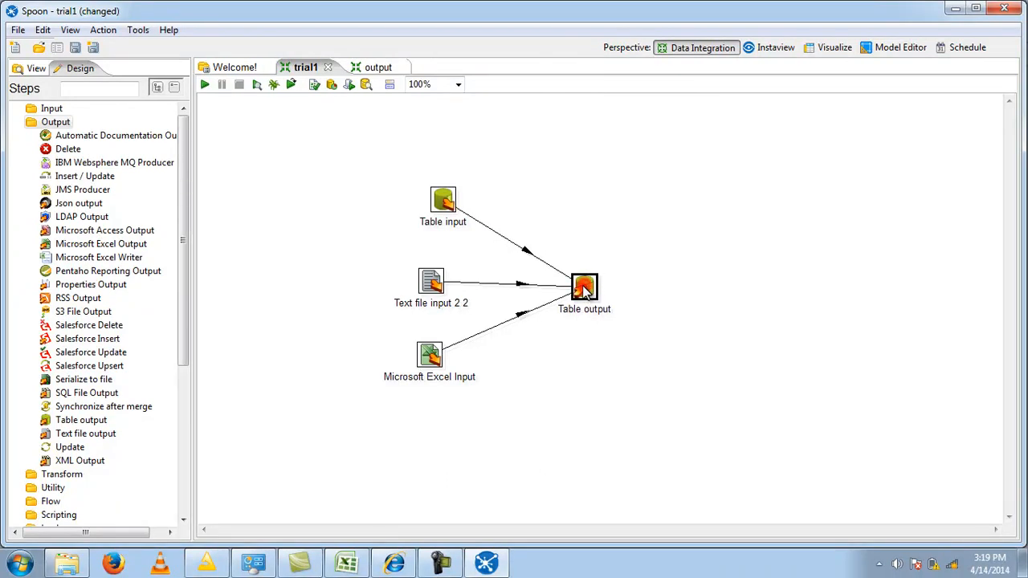
double_click(585, 289)
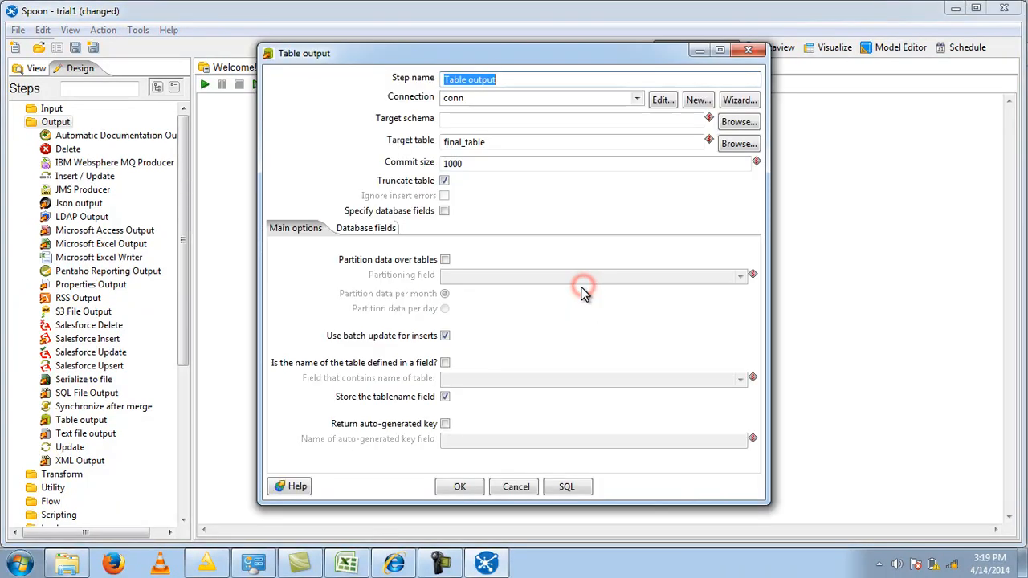
click(698, 103)
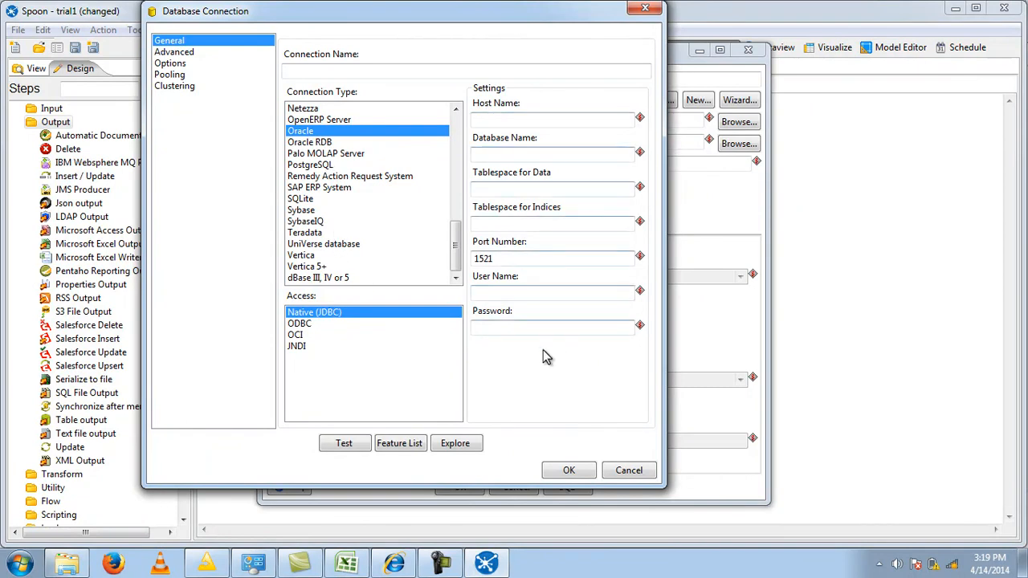
click(629, 470)
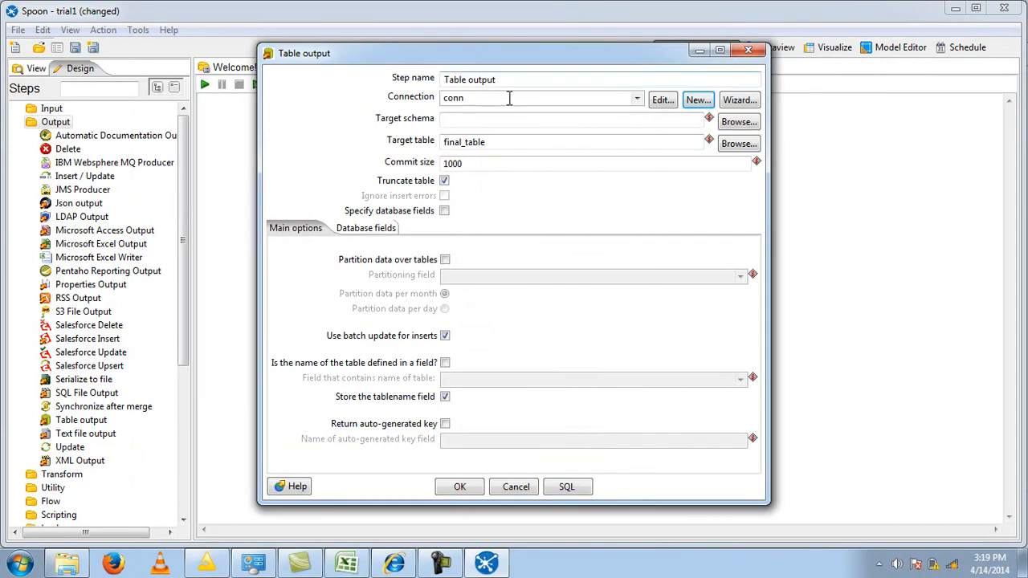
click(453, 121)
text(dats)
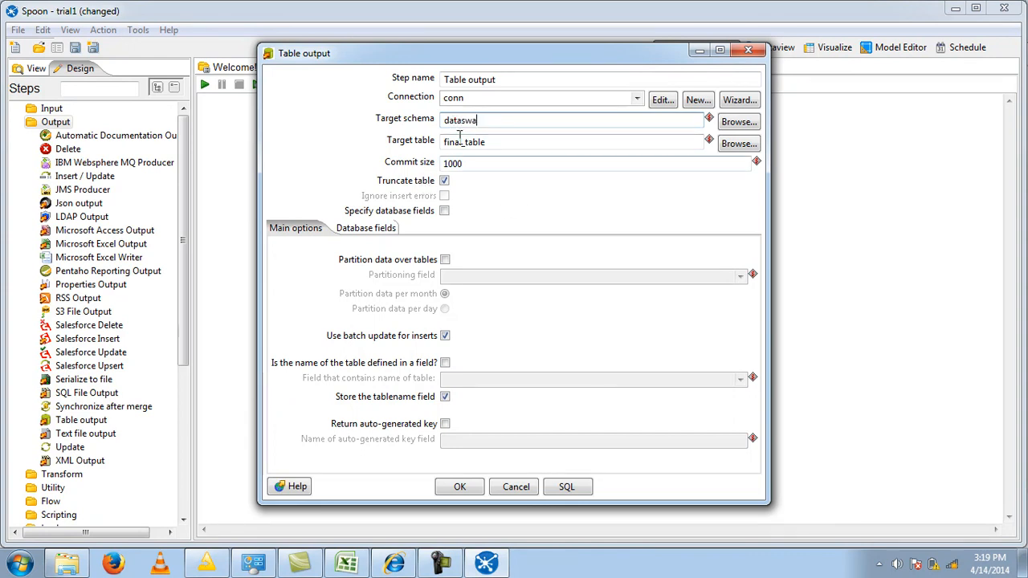
click(463, 486)
click(661, 170)
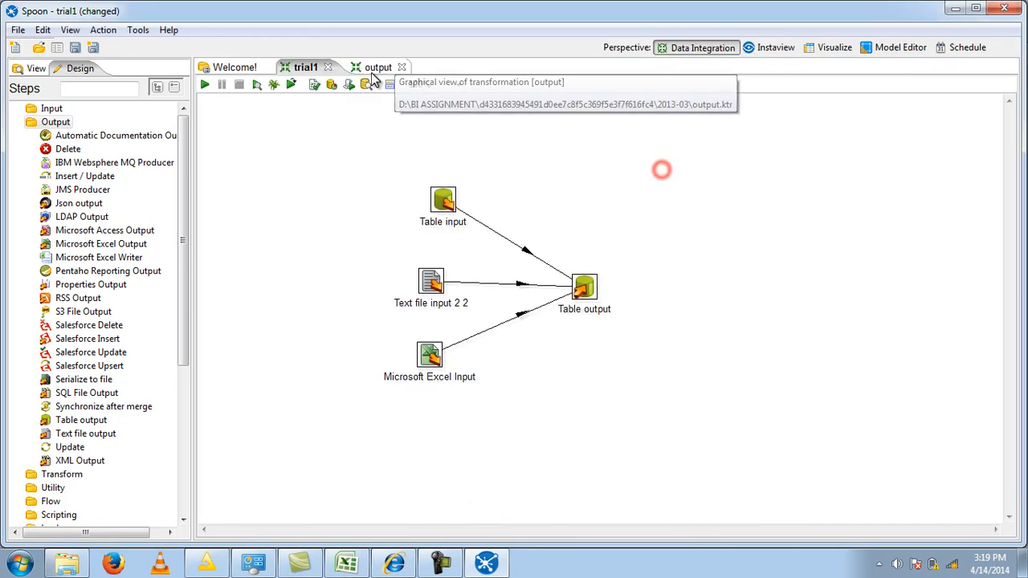
- Save and launch the trial1 transformation with local execution and basic logging
click(210, 85)
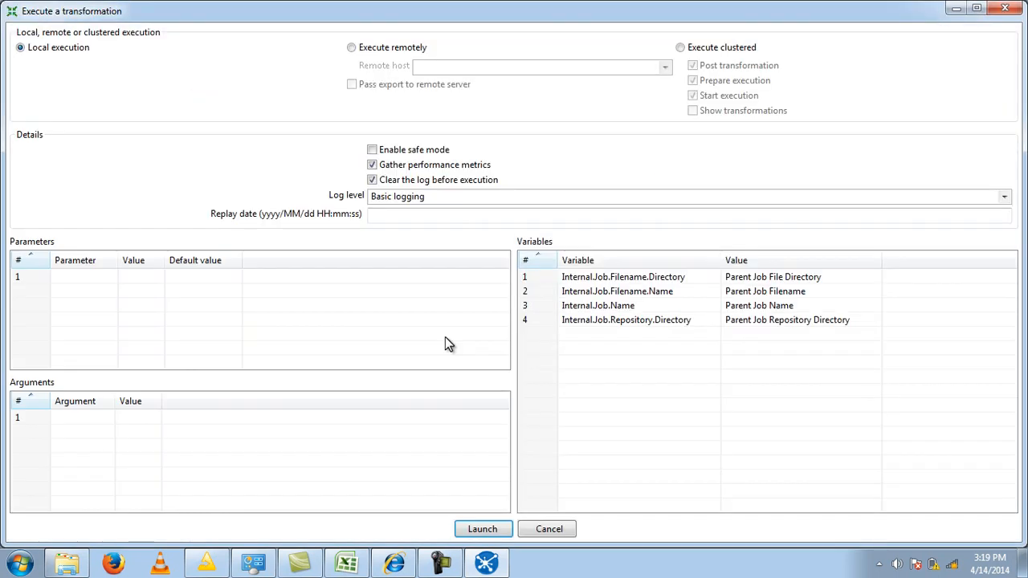
key(Return)
click(590, 295)
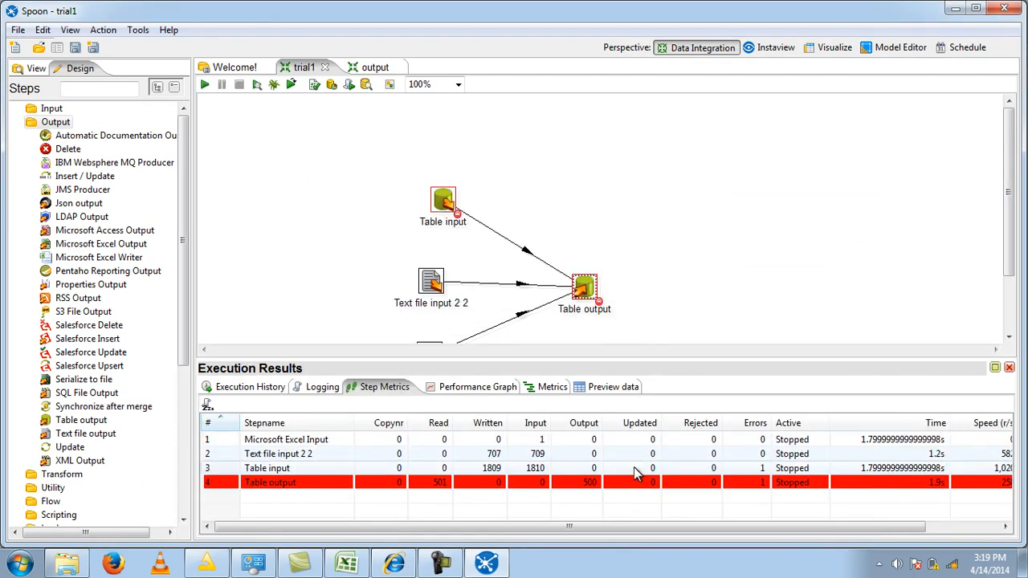
scroll(709, 165, down, 2)
scroll(710, 166, down, 1)
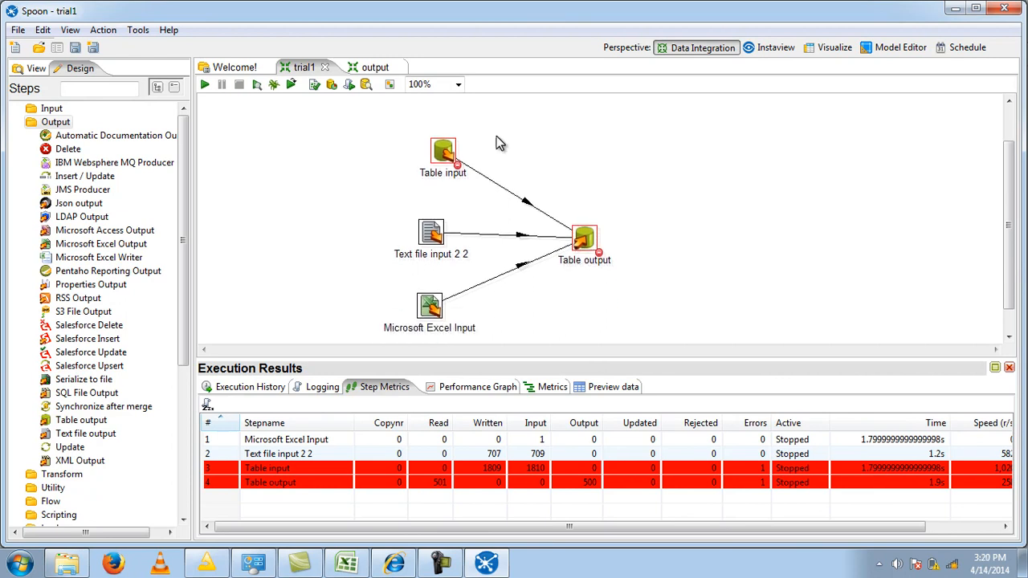
- Start a new database connection named con from the Table input and choose MySQL as its connection type
double_click(447, 150)
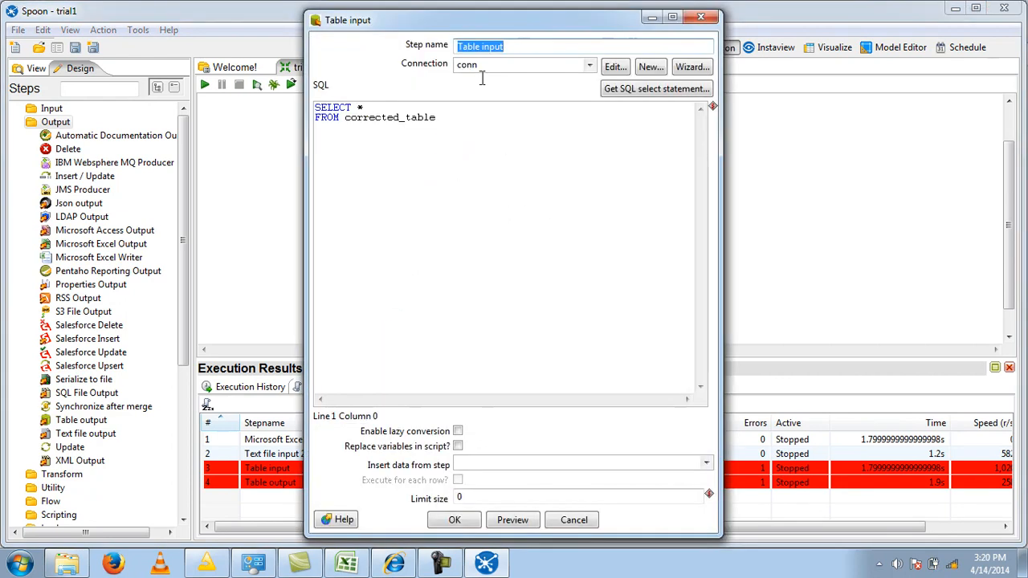
click(652, 69)
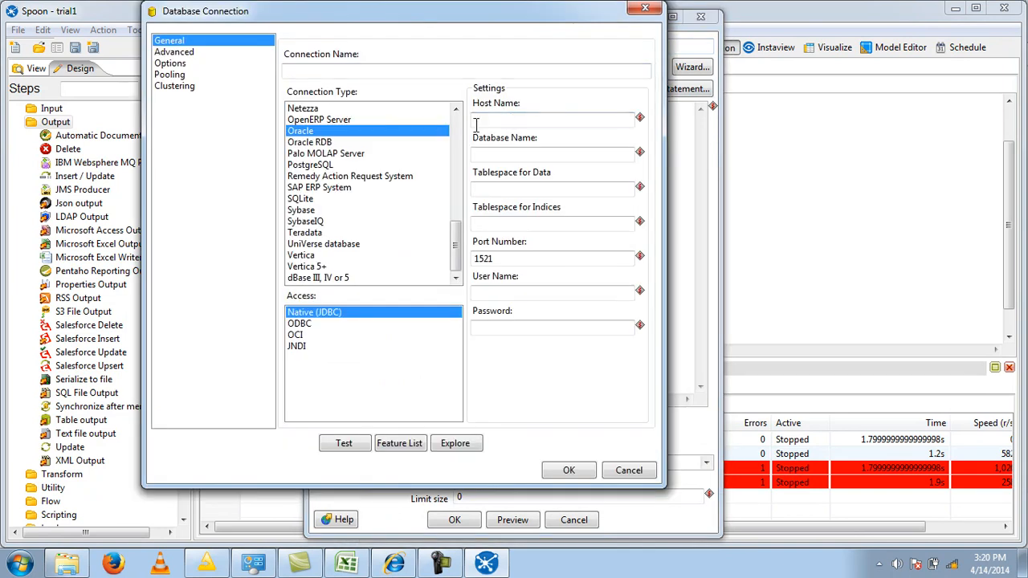
click(325, 73)
text(con)
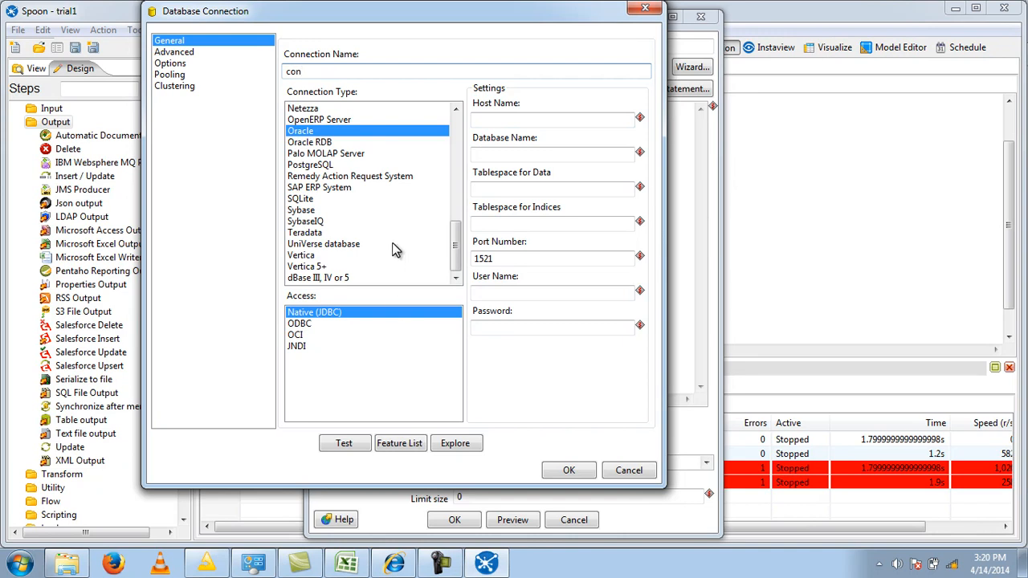
click(323, 244)
scroll(323, 245, up, 2)
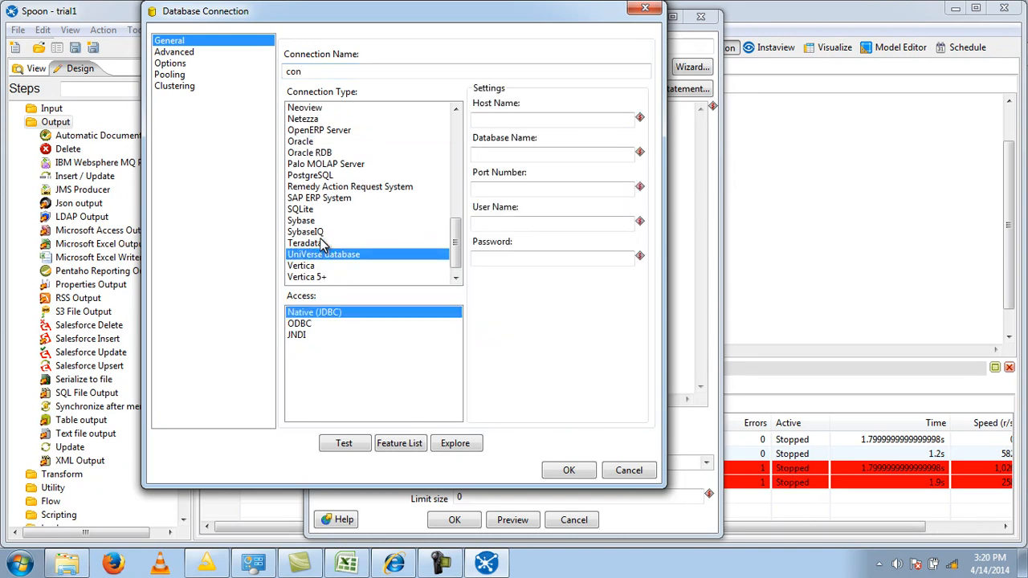
scroll(321, 245, up, 6)
click(296, 225)
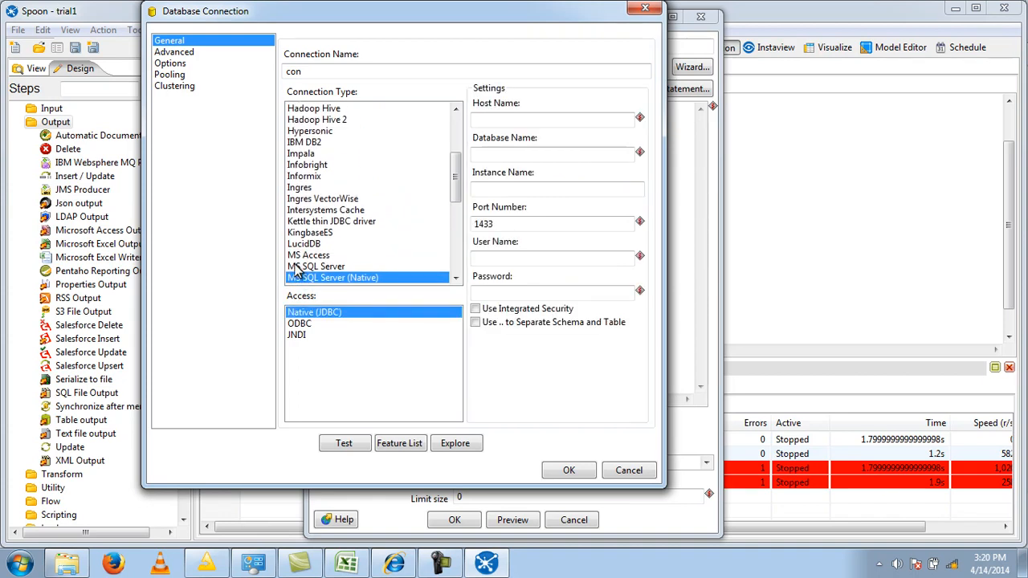
key(Down)
key(Down)
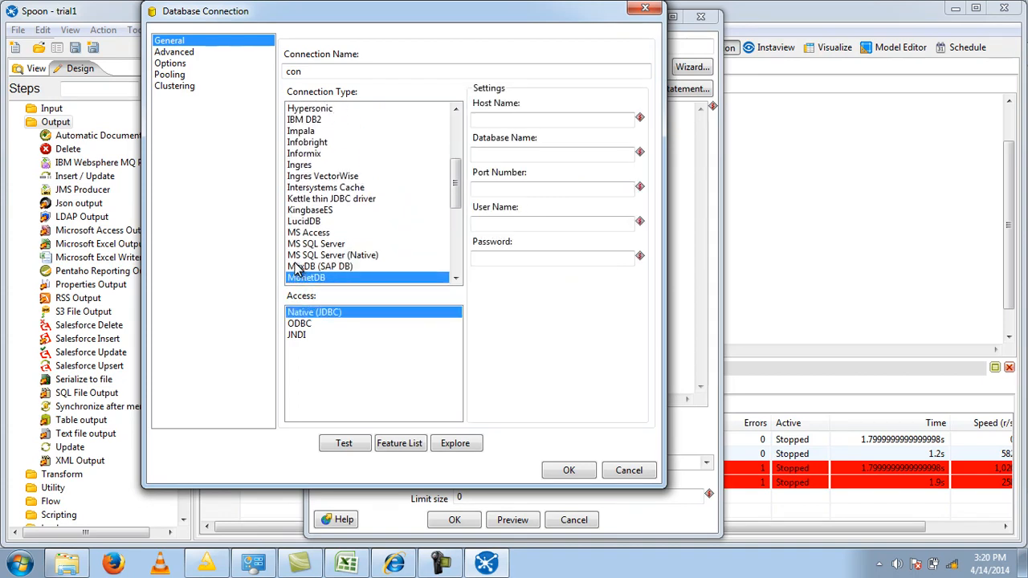
key(Down)
- Set the connection's host to localhost, database to dataswa and user name to root, and enter the database password
click(507, 119)
text(localhost)
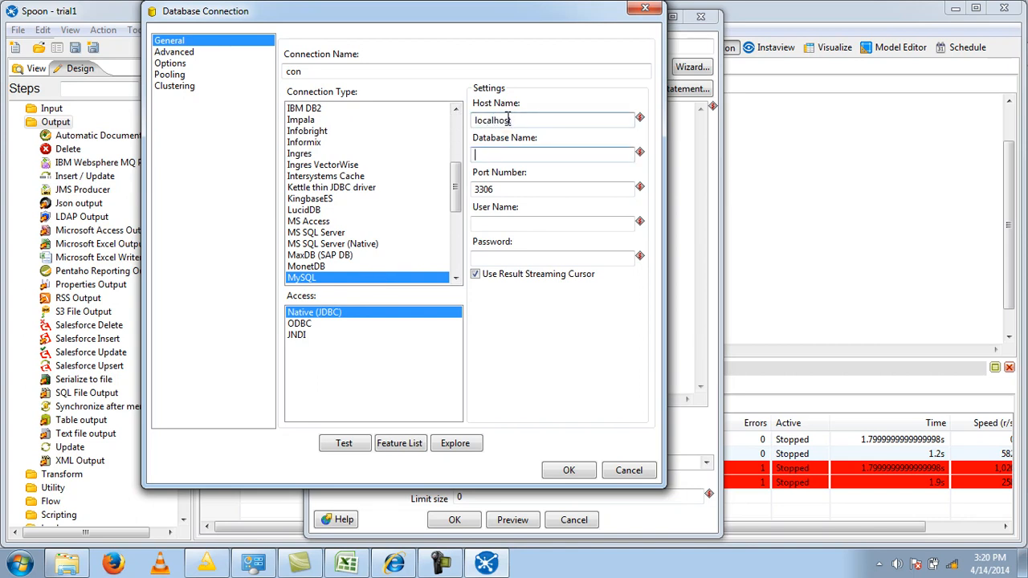
key(Tab)
key(Tab)
text(root)
key(Tab)
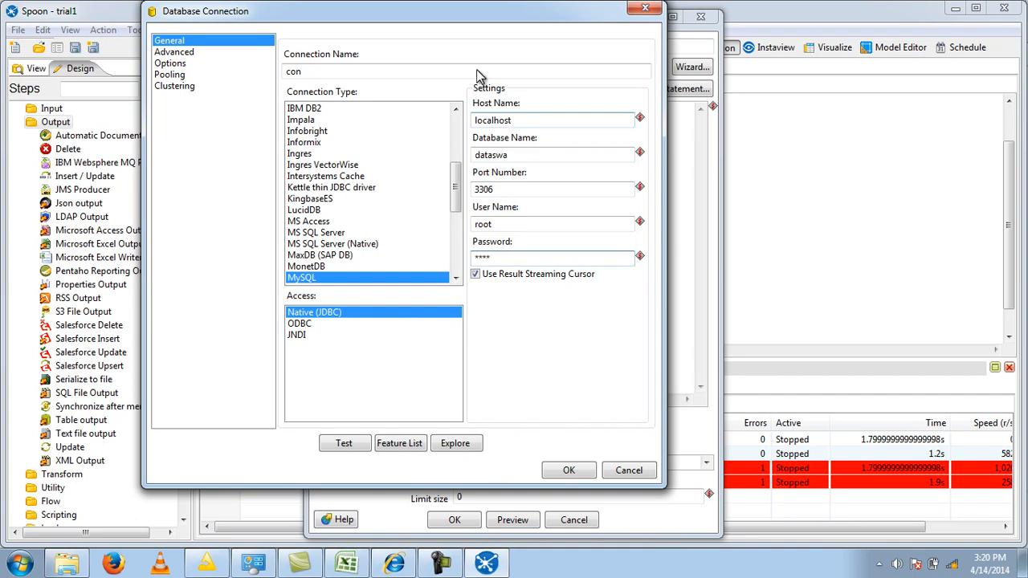
- Test the con database connection and accept it for the Table input
click(345, 444)
click(213, 226)
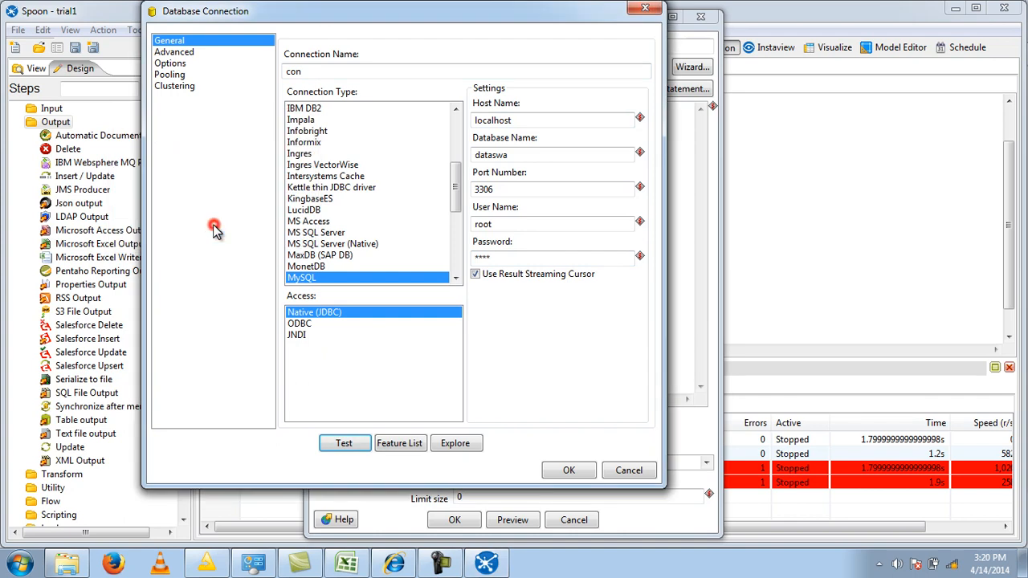
click(567, 471)
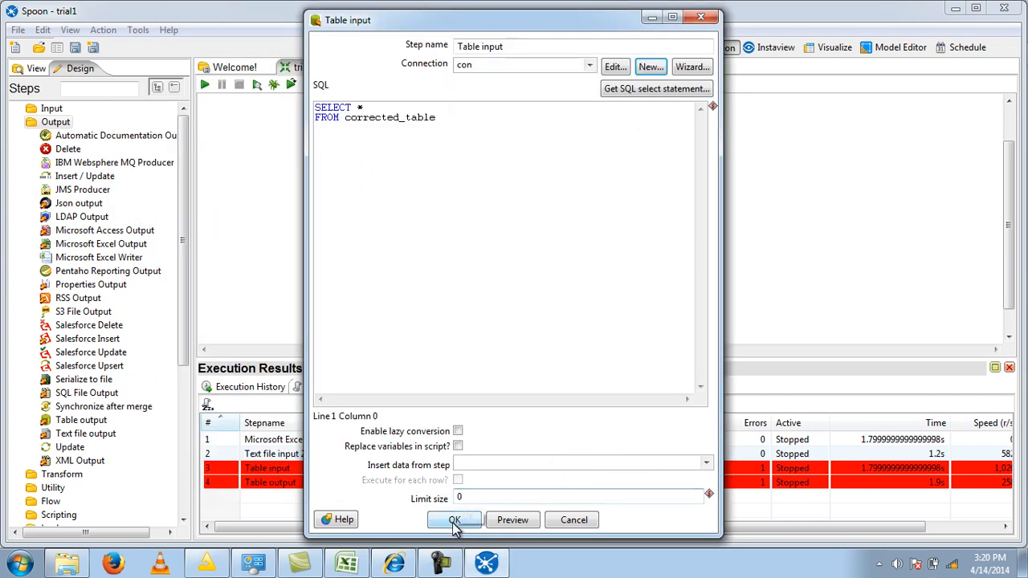
- Generate the Table input's SELECT statement from corrected_table without including the field names
click(672, 85)
click(307, 175)
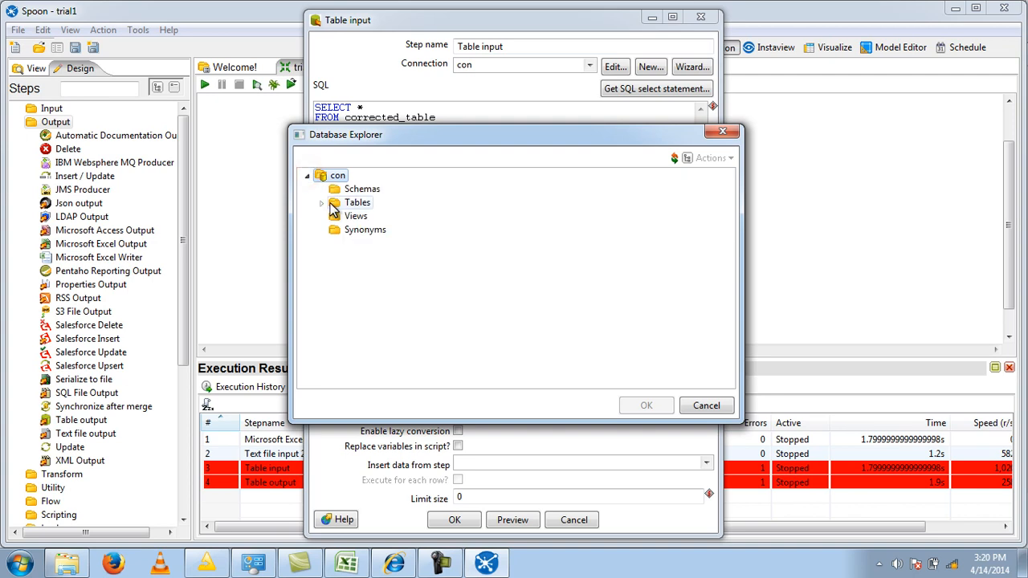
click(322, 203)
click(378, 217)
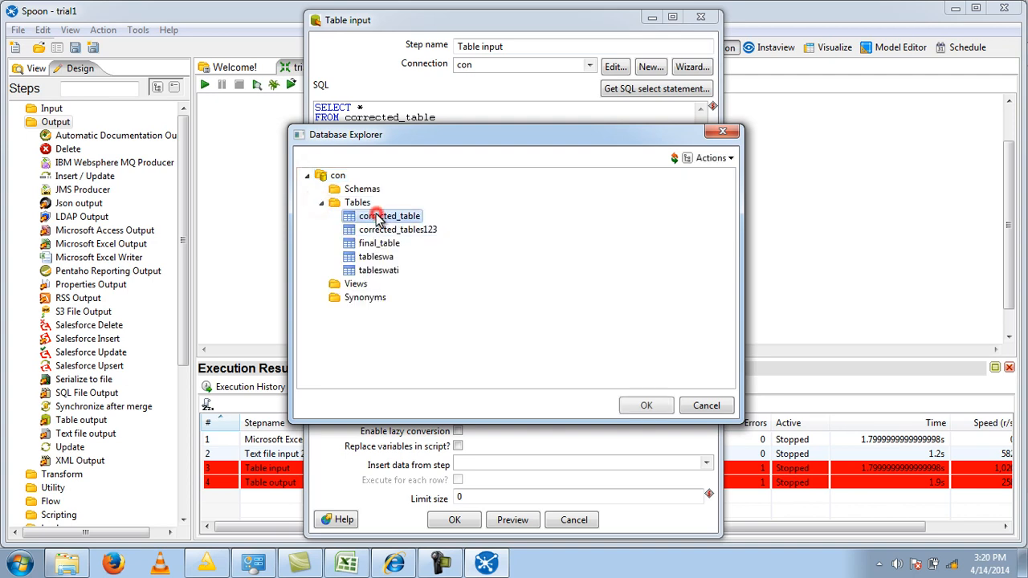
click(659, 406)
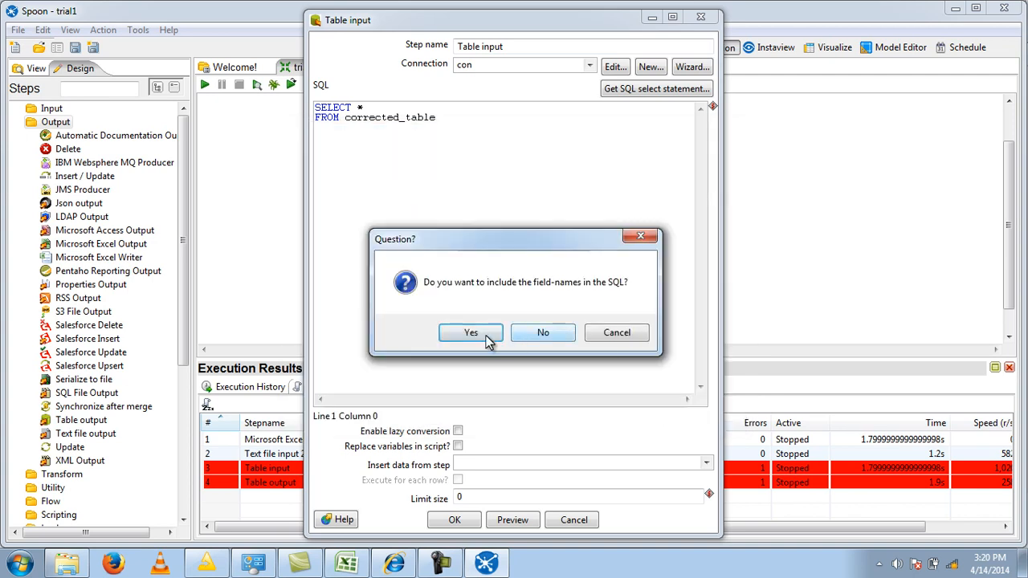
click(536, 332)
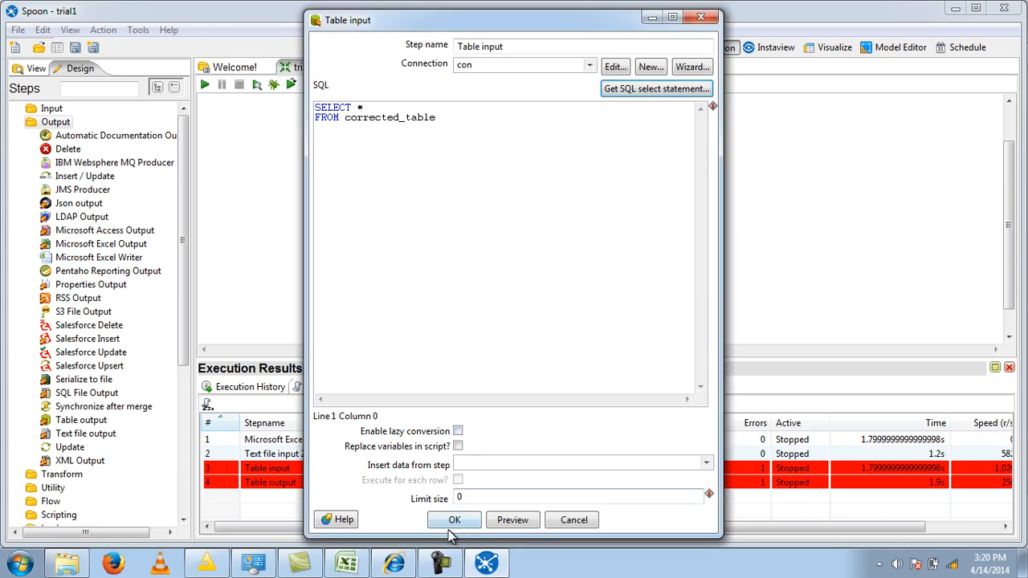
- Preview the rows returned by the Table input's corrected_table query and close the log
click(495, 520)
click(219, 179)
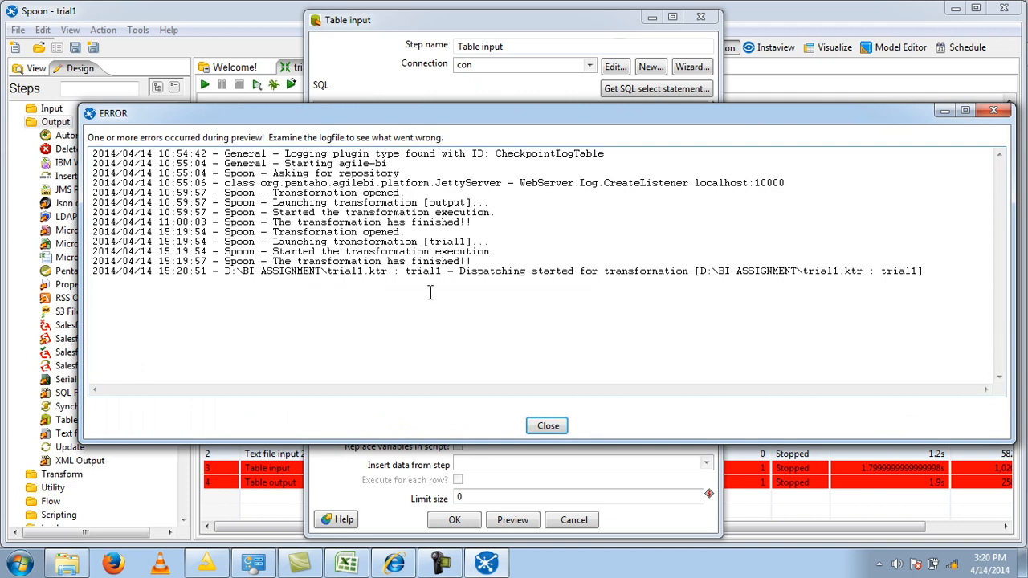
click(549, 425)
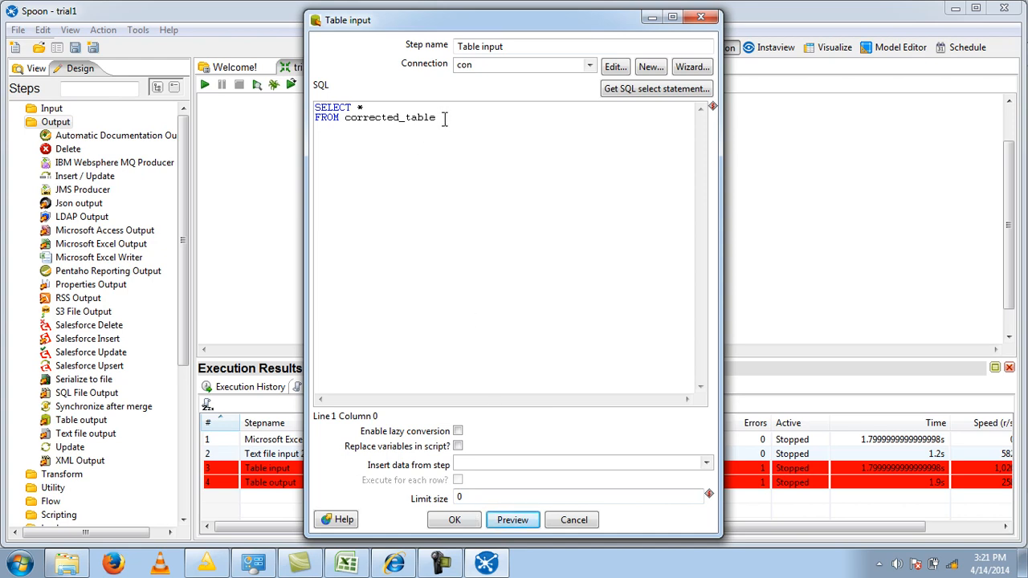
- Generate the Table input's SELECT statement from the tableswati table, including its field names
click(655, 90)
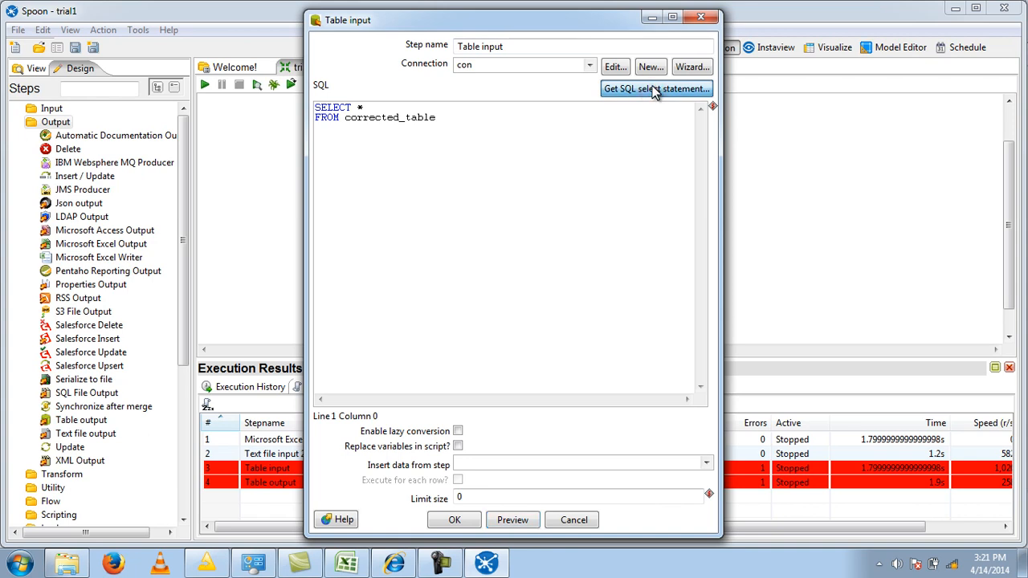
click(306, 176)
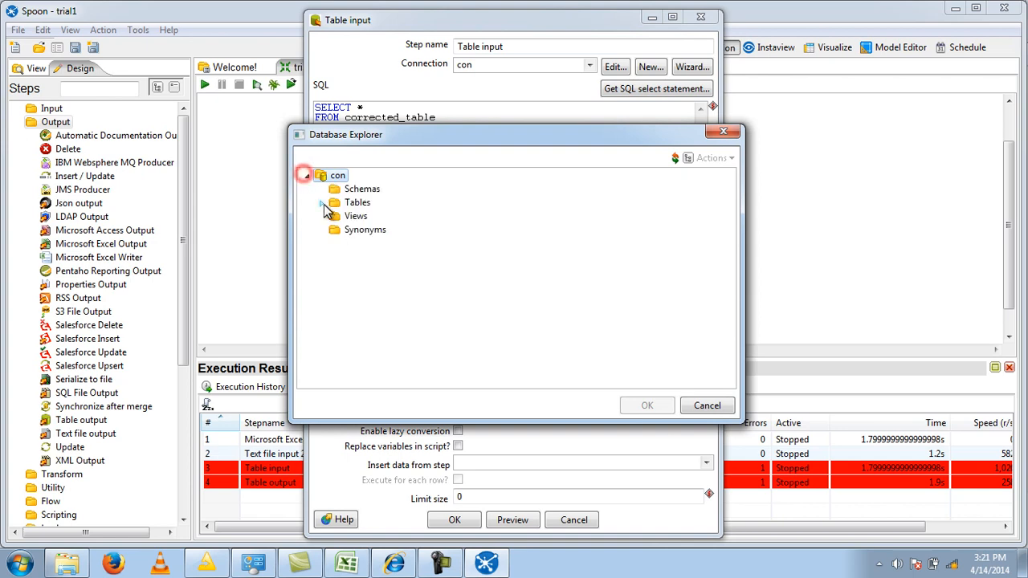
click(322, 202)
click(392, 271)
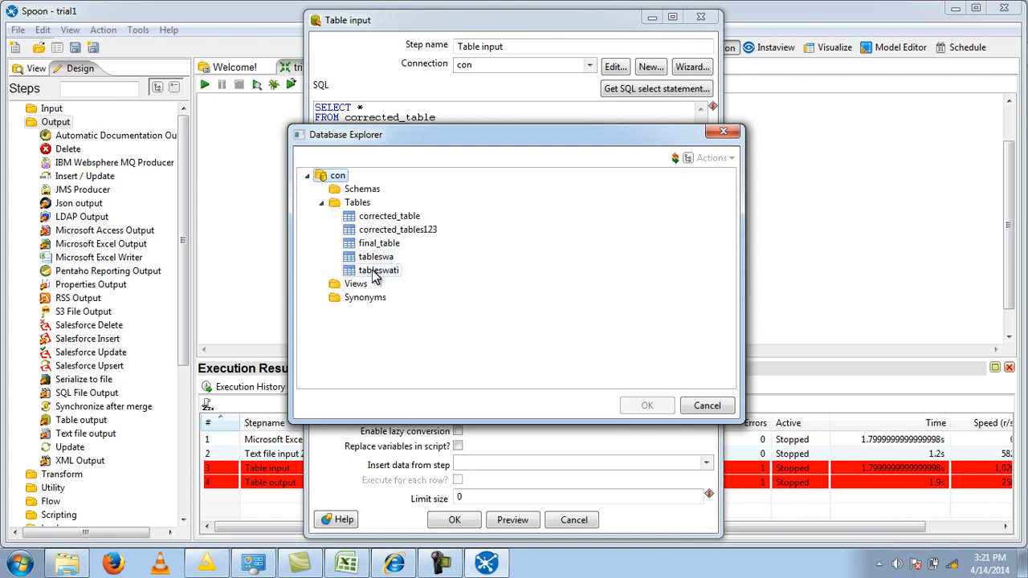
click(657, 405)
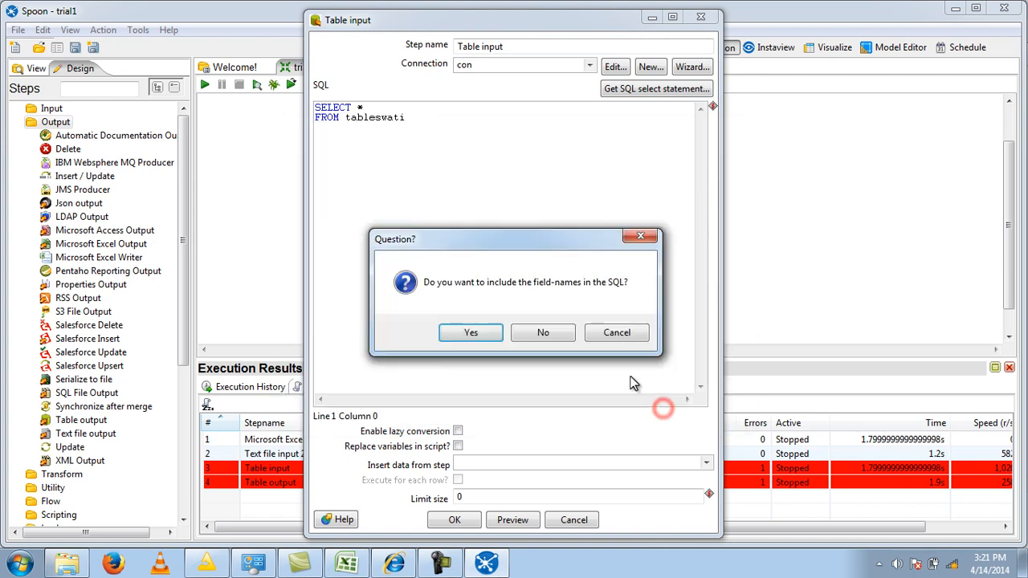
click(472, 333)
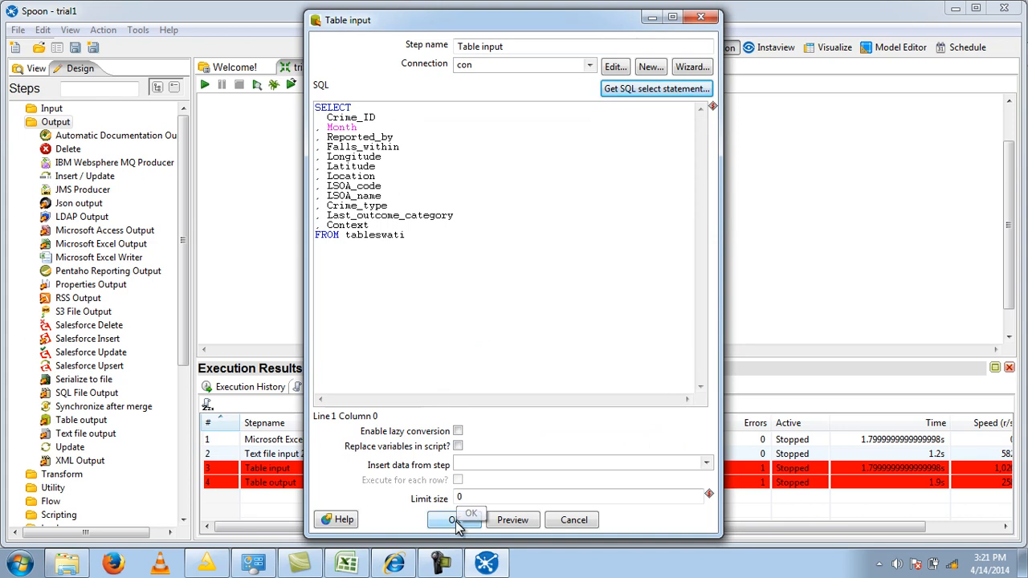
- Preview 1000 rows of the Table input's tableswati query
click(513, 520)
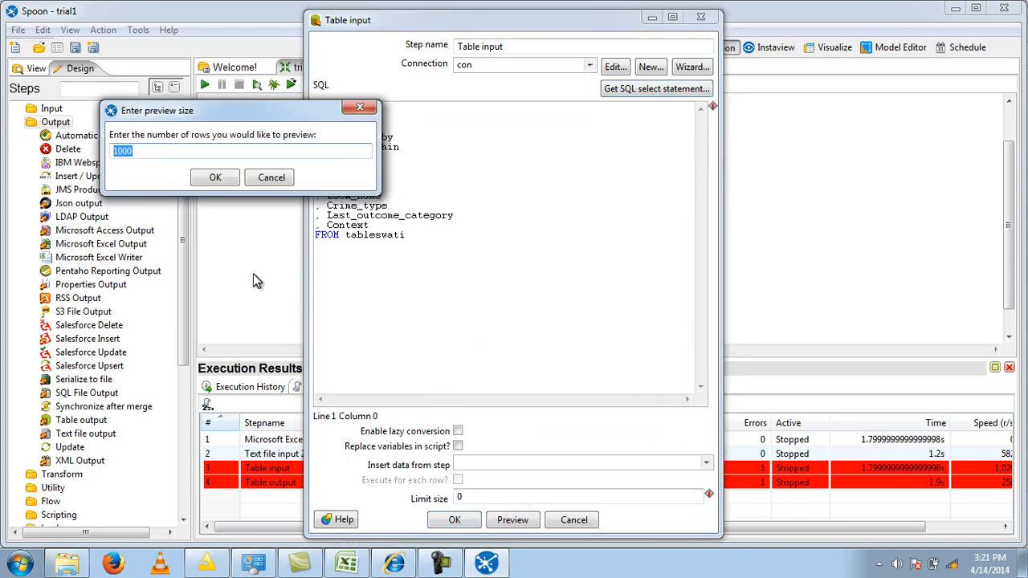
click(220, 180)
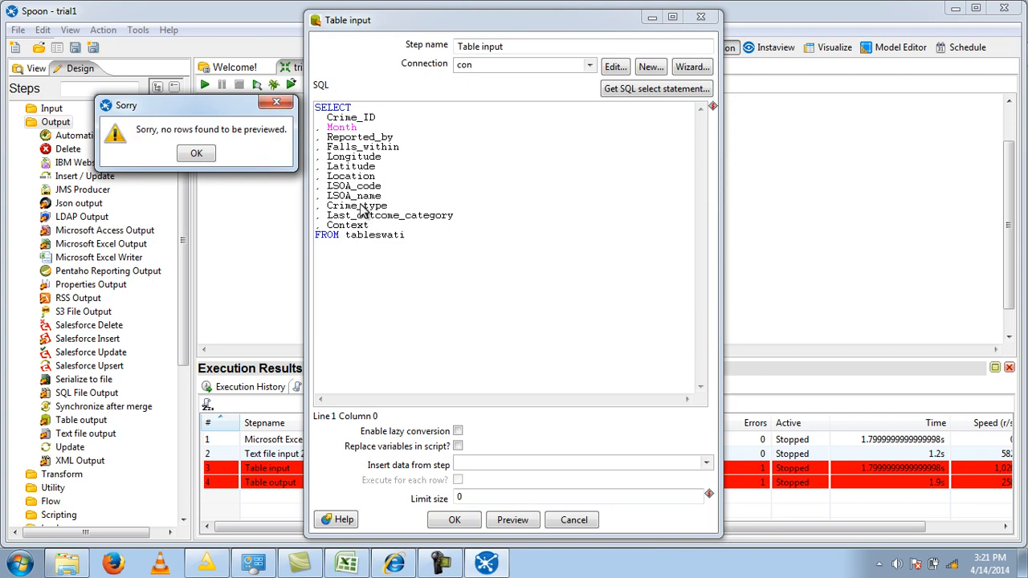
click(196, 153)
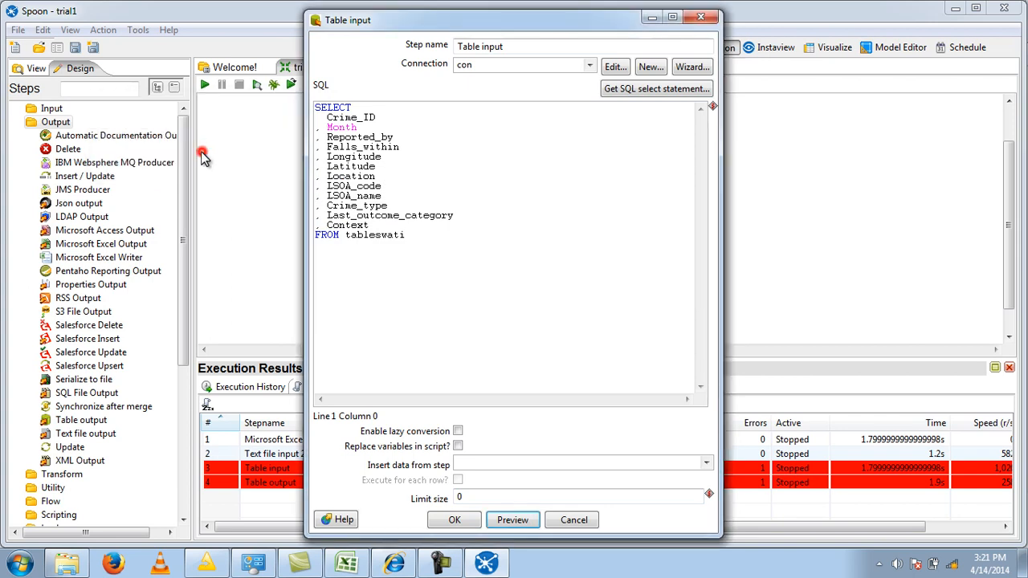
- Replace the Table input's query with a newly generated SELECT statement from tableswati that includes the field names
click(412, 234)
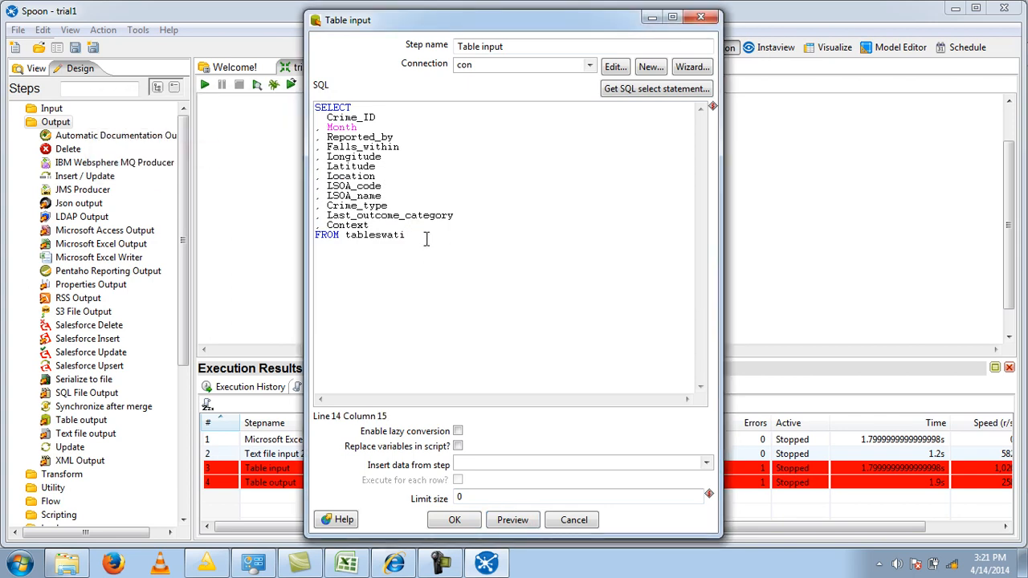
drag(423, 237, 306, 105)
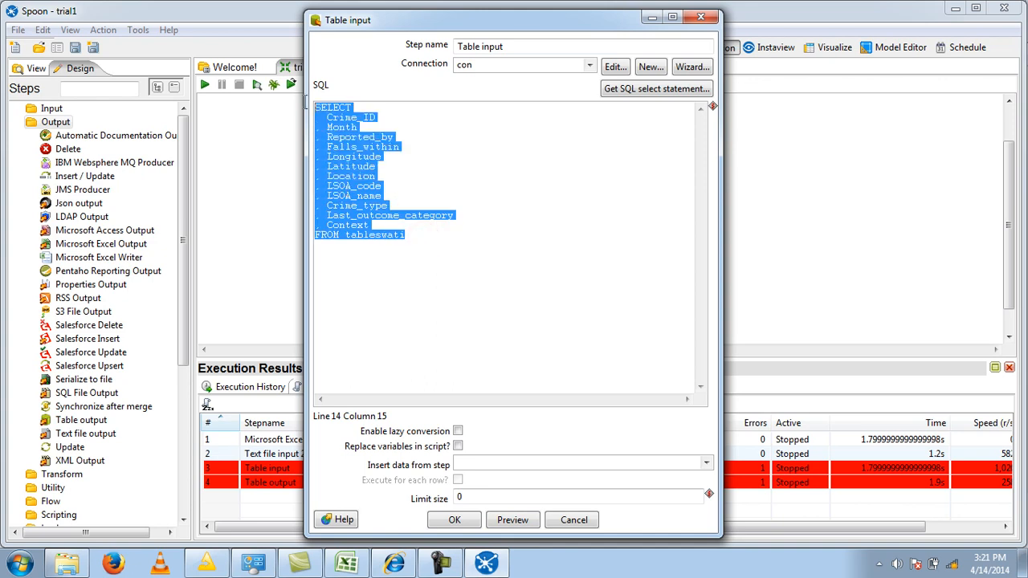
click(696, 88)
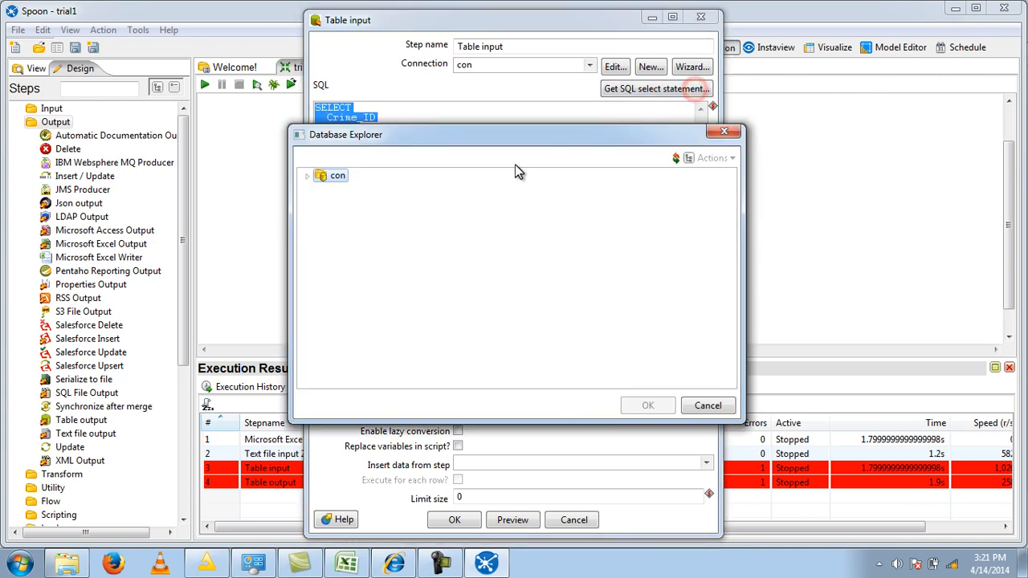
click(310, 177)
click(338, 205)
click(321, 202)
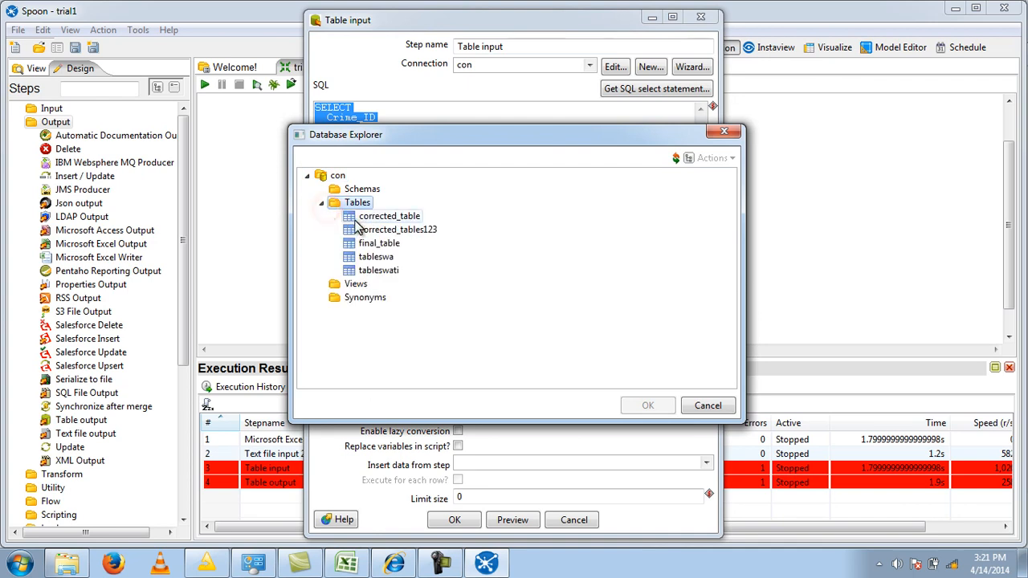
click(383, 271)
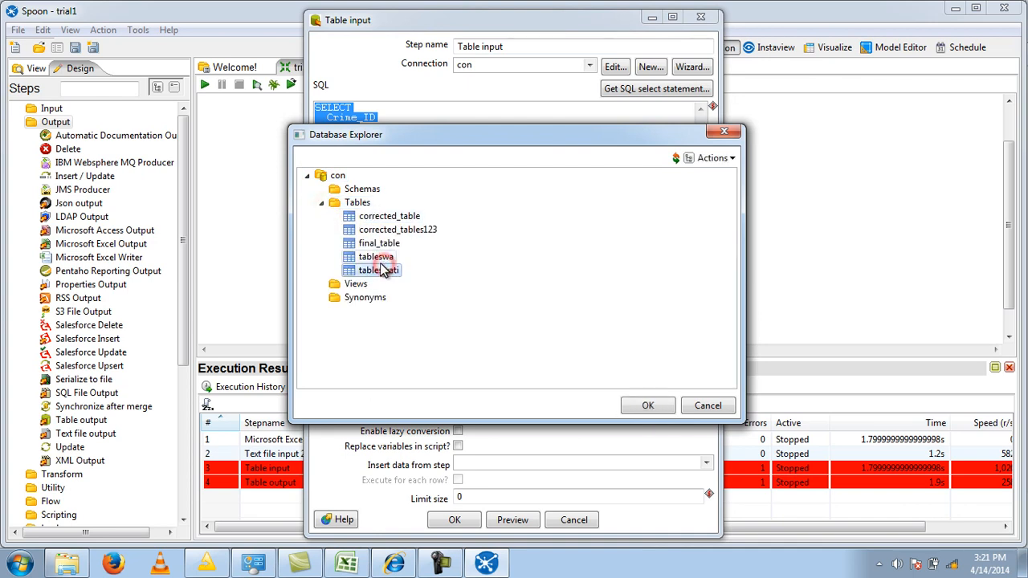
click(643, 408)
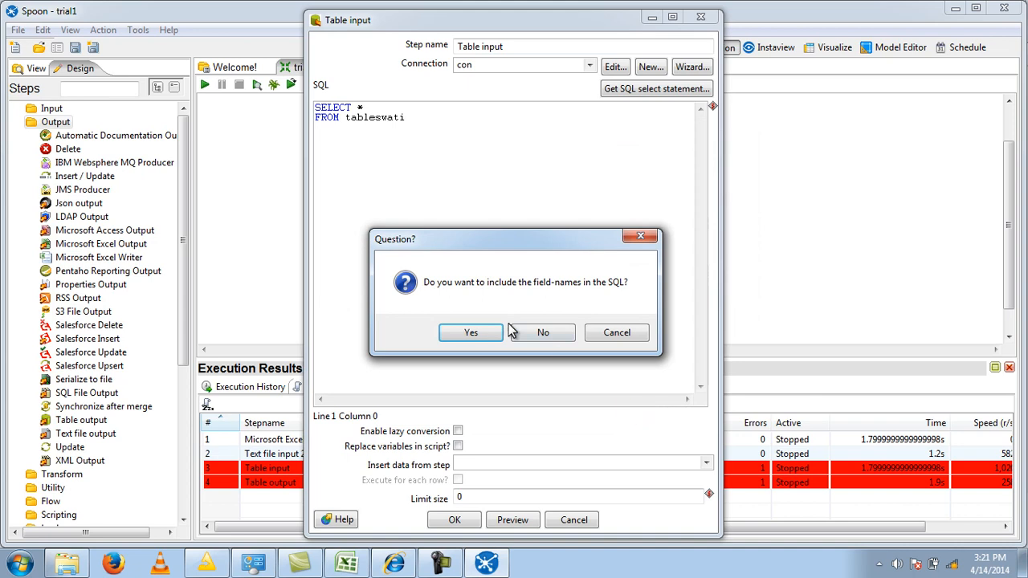
click(473, 335)
- Preview 1000 rows of the regenerated tableswati query
click(514, 521)
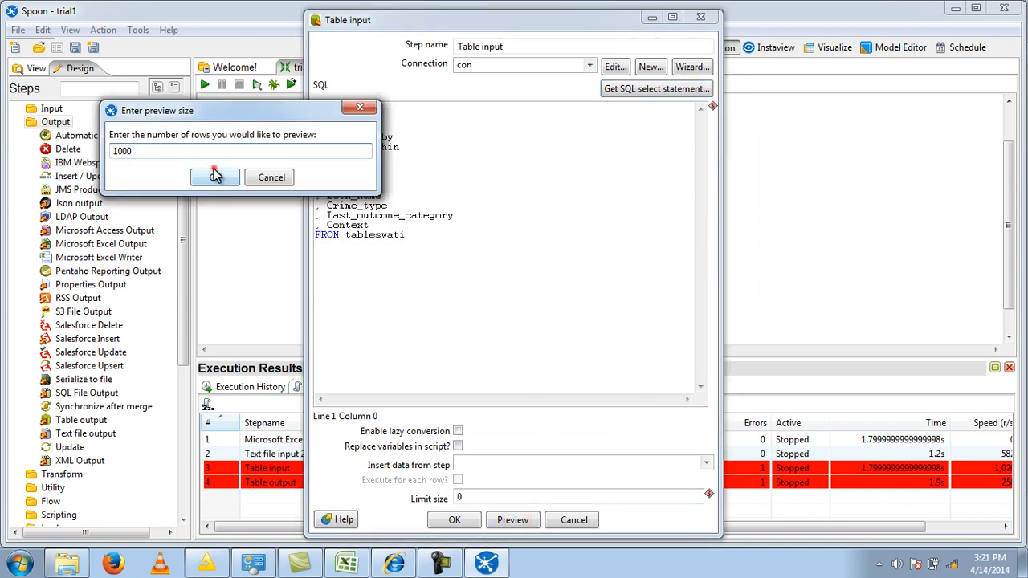
click(216, 177)
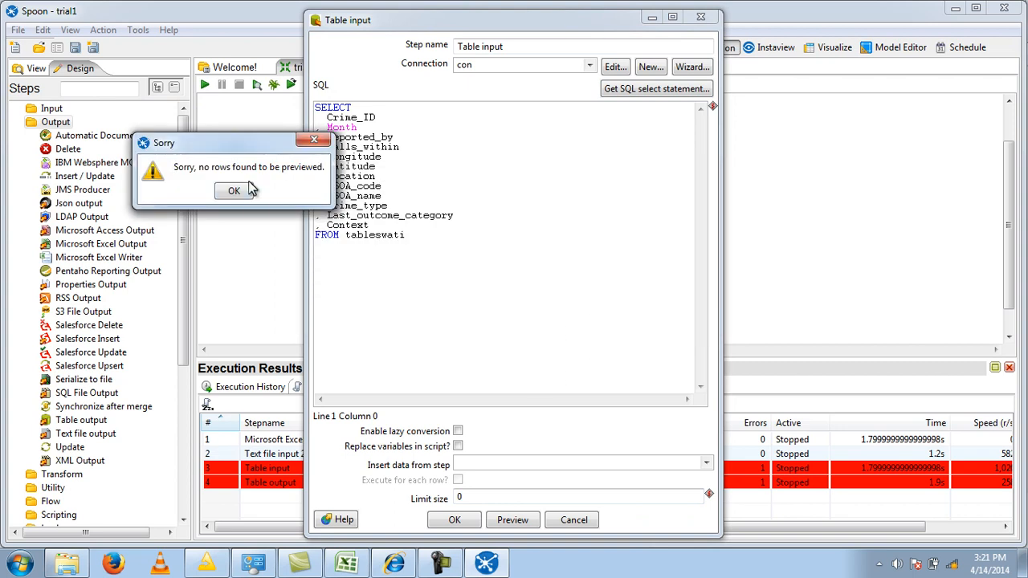
click(233, 191)
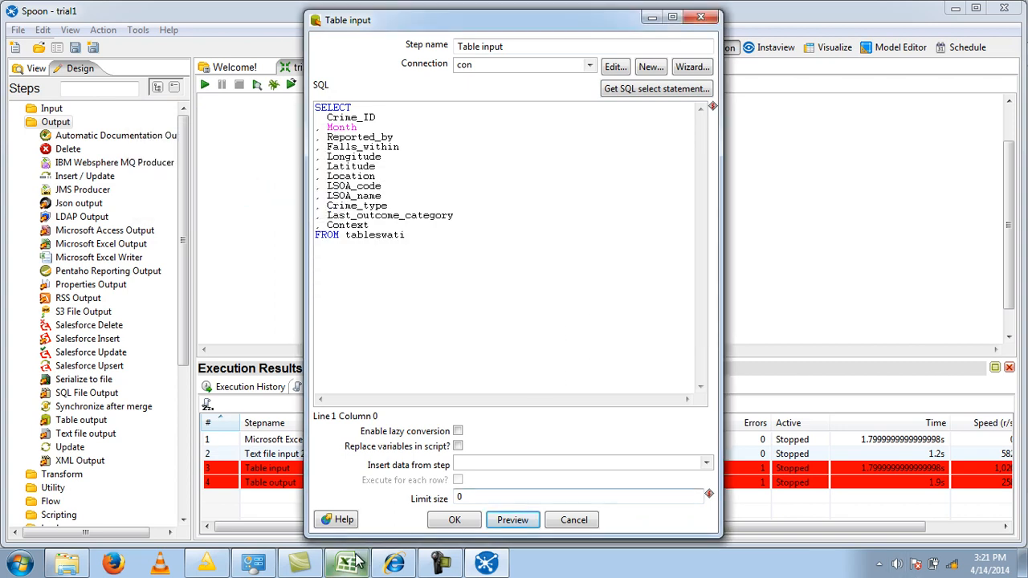
- Switch to phpMyAdmin and open the dataswa database to check the record counts of its tables
click(394, 565)
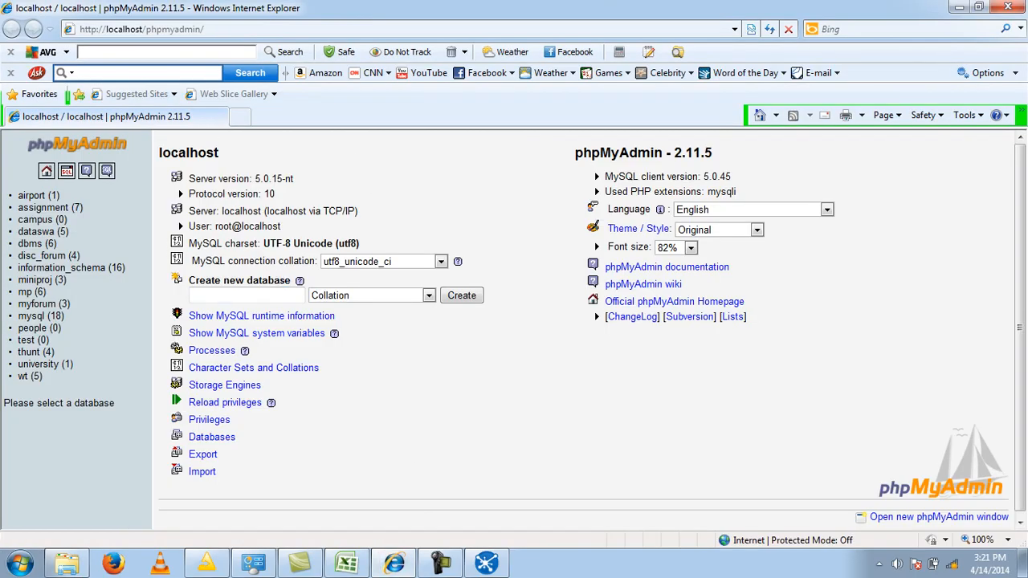
mouse_move(441, 565)
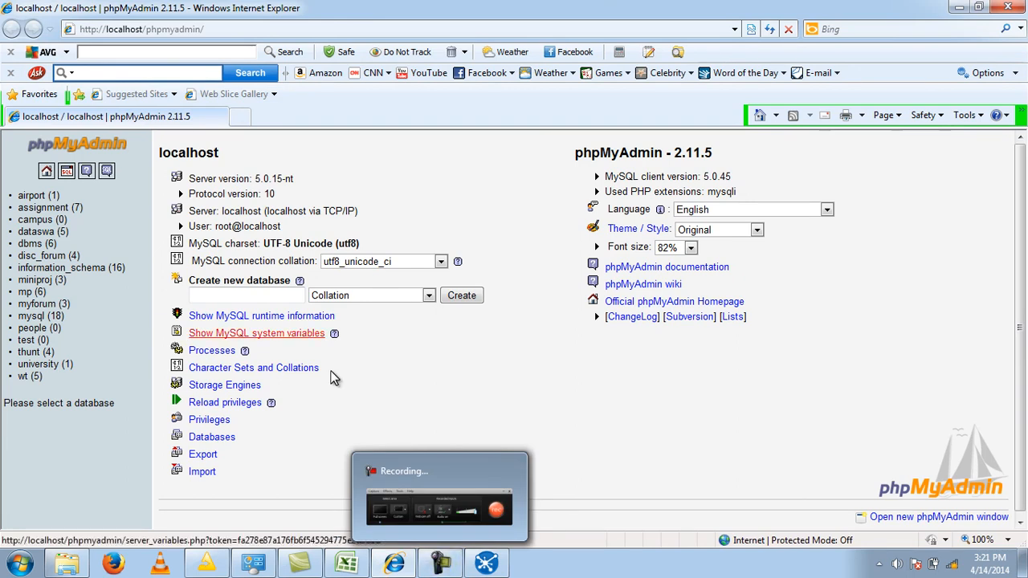
click(44, 233)
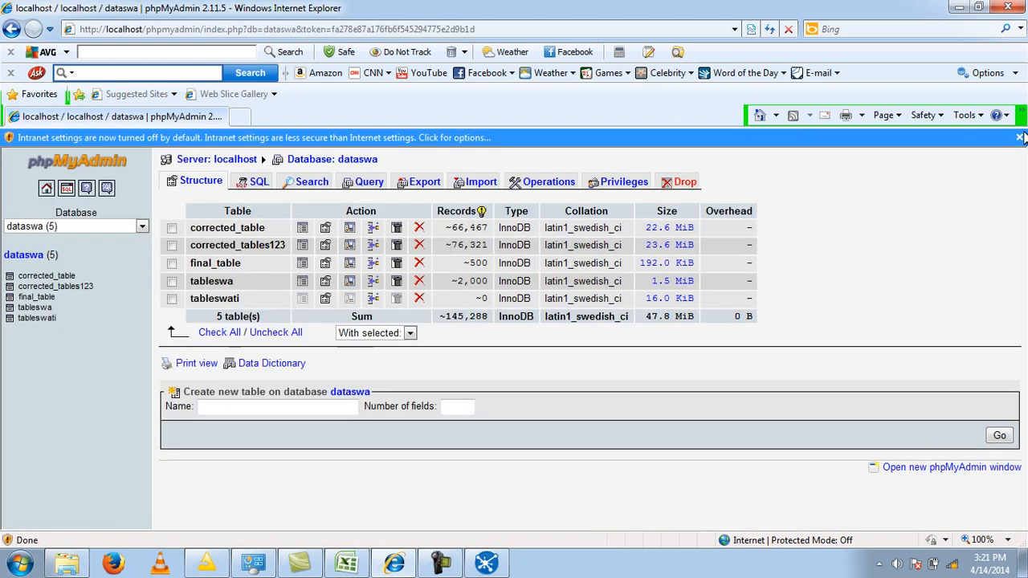
click(1021, 138)
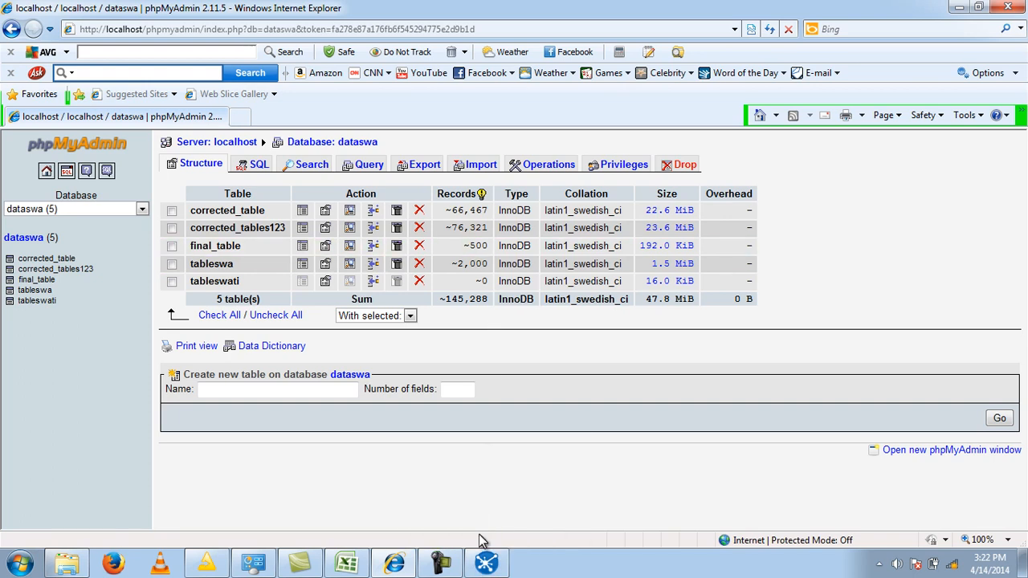
mouse_move(486, 563)
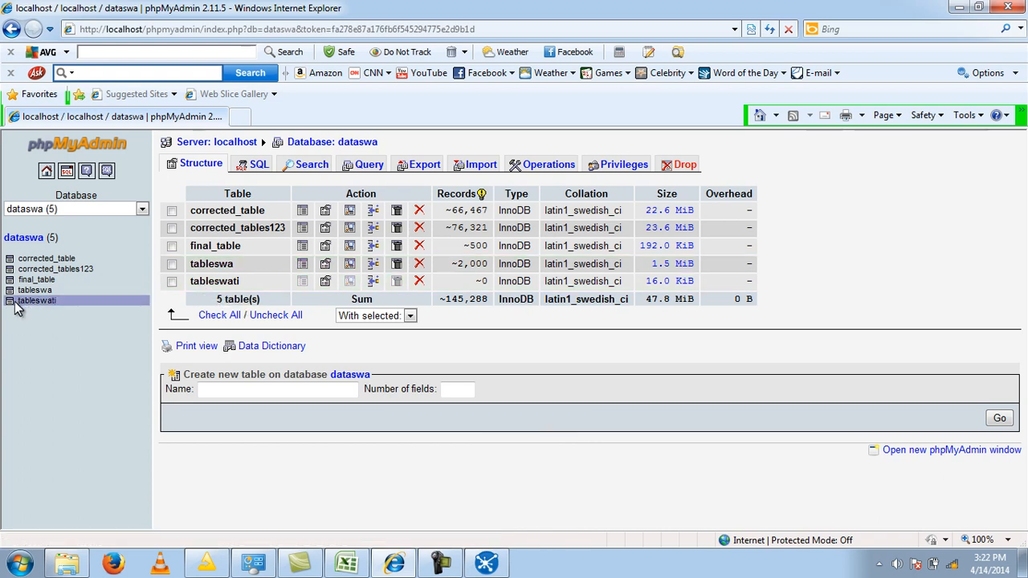
- Switch back to Spoon and generate the Table input's SELECT statement from tableswa, including its field names
click(487, 563)
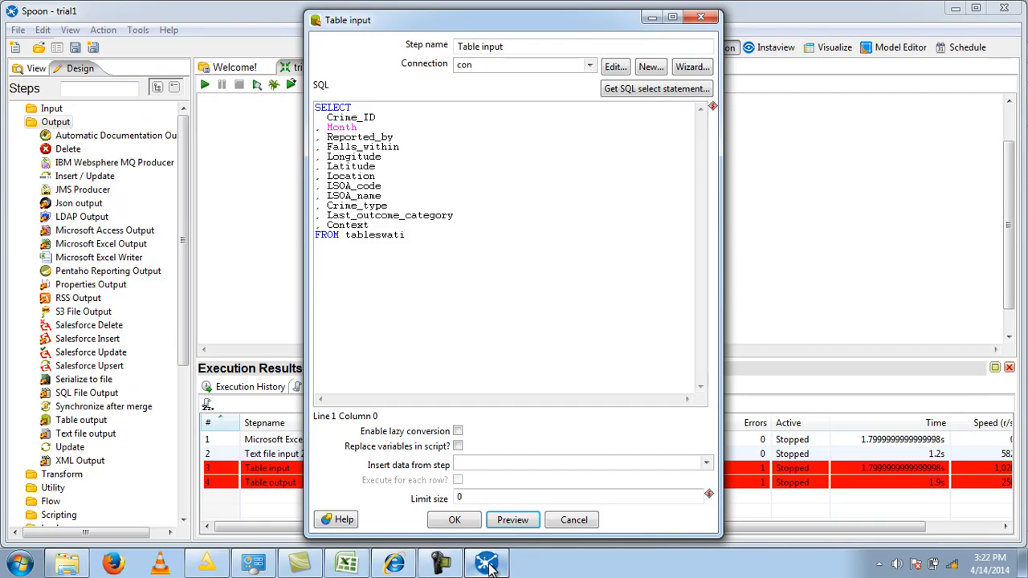
click(640, 89)
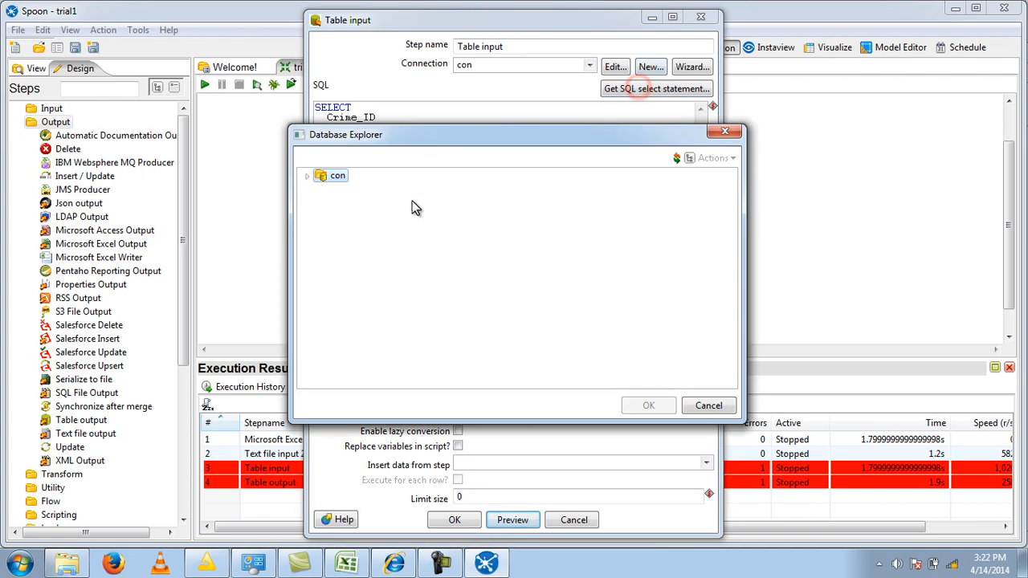
click(308, 176)
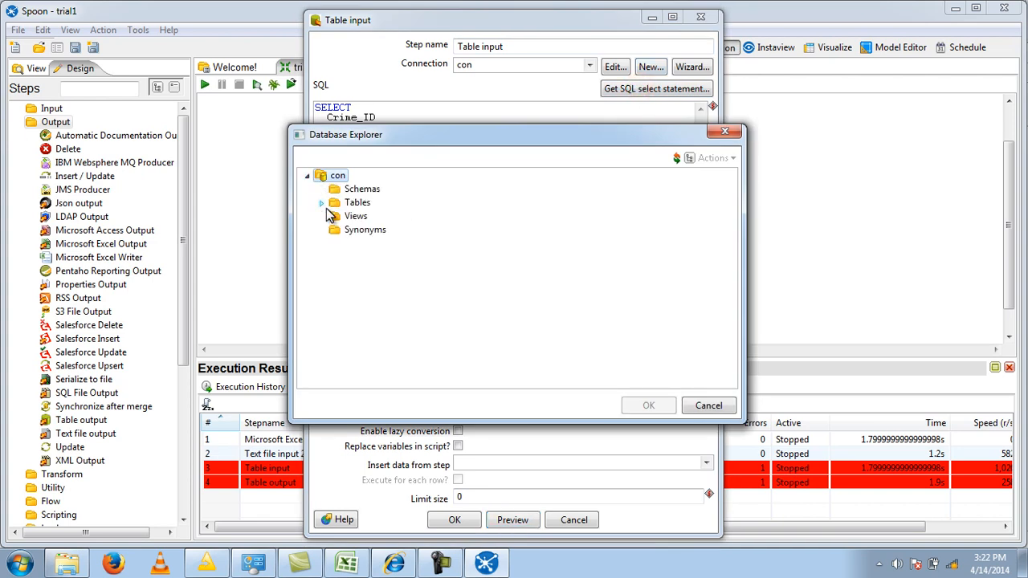
click(319, 203)
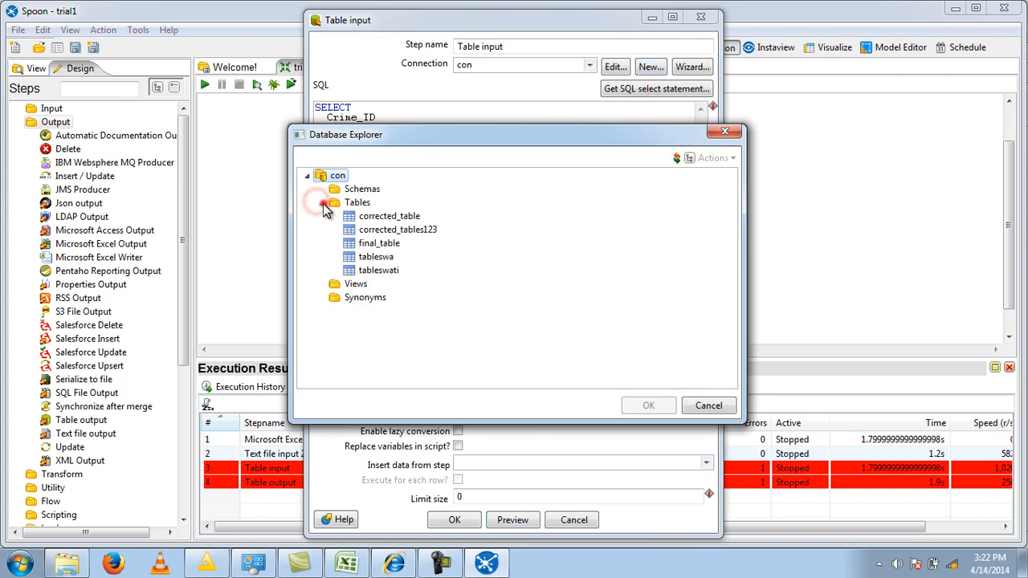
click(378, 256)
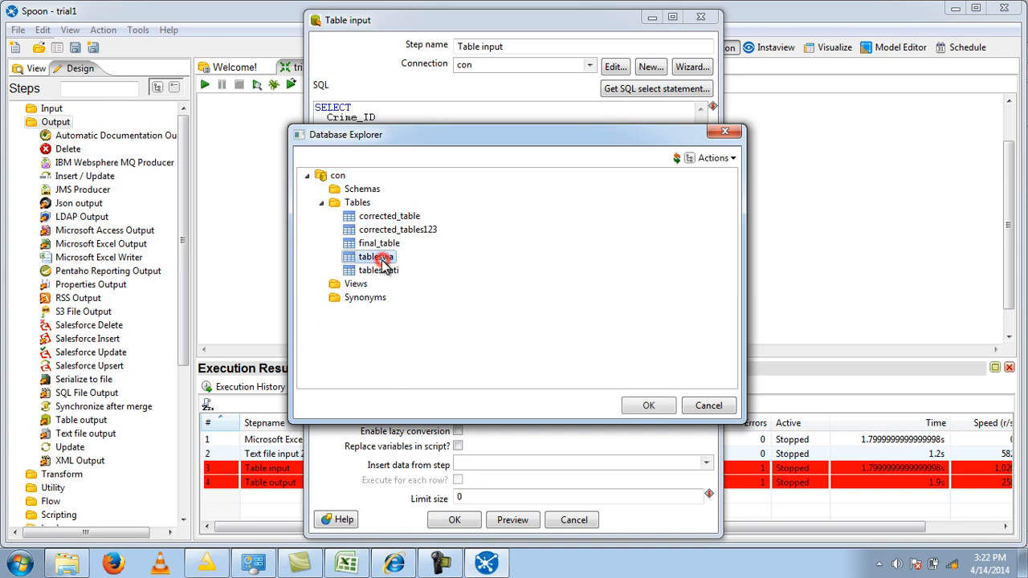
click(649, 405)
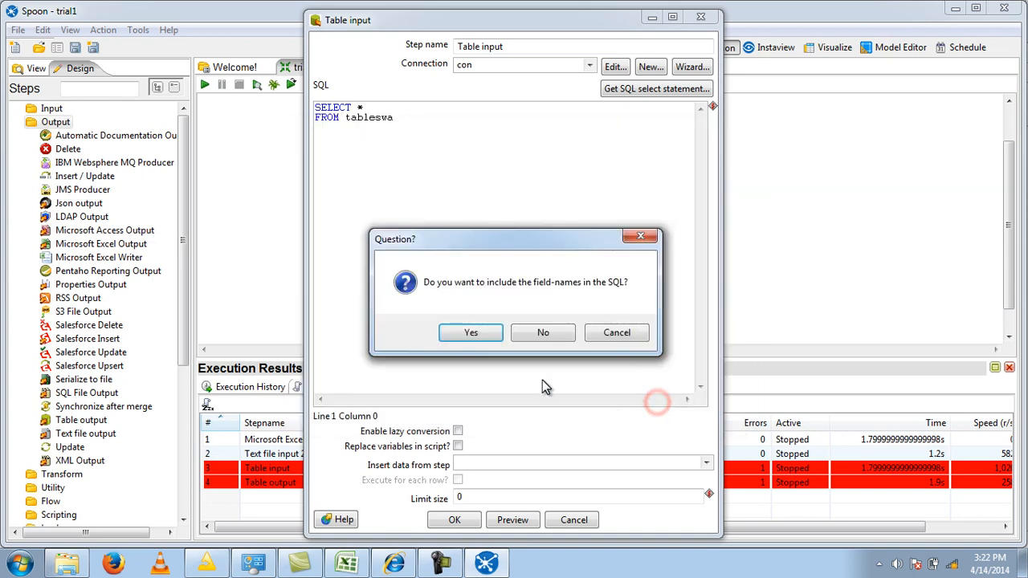
click(485, 329)
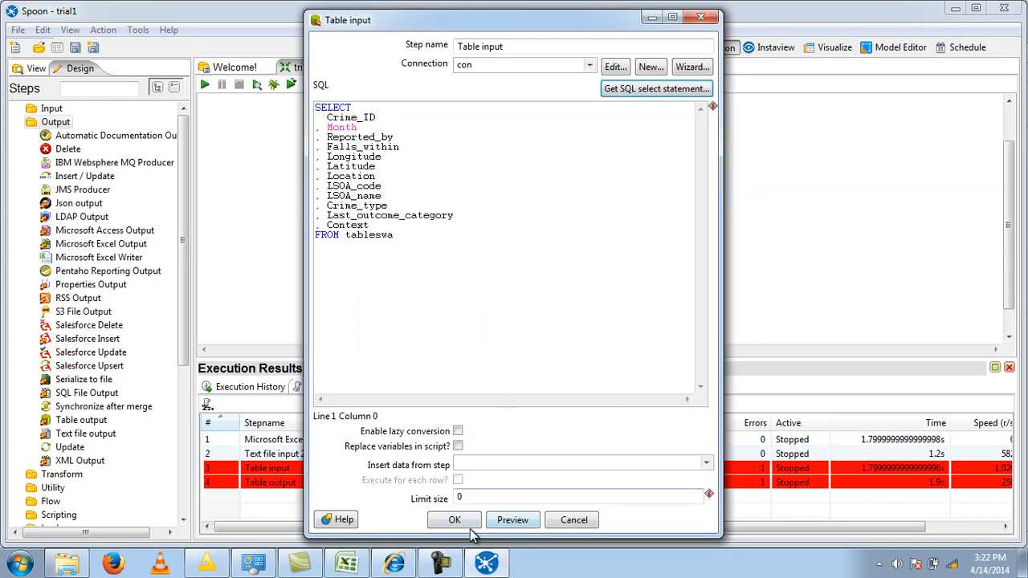
- Preview 1000 rows of the tableswa query and accept the Table input settings
click(500, 522)
click(229, 178)
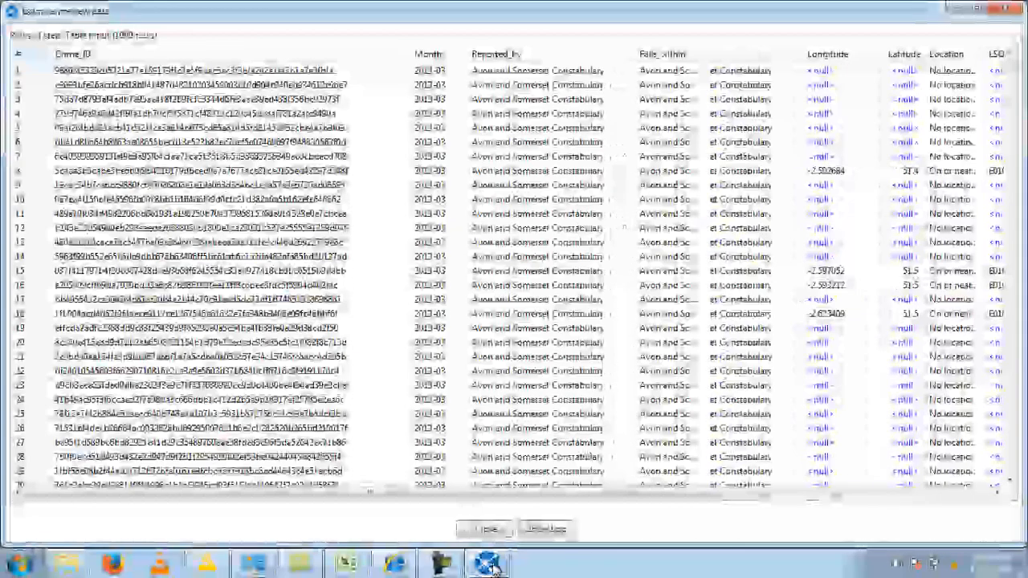
click(489, 528)
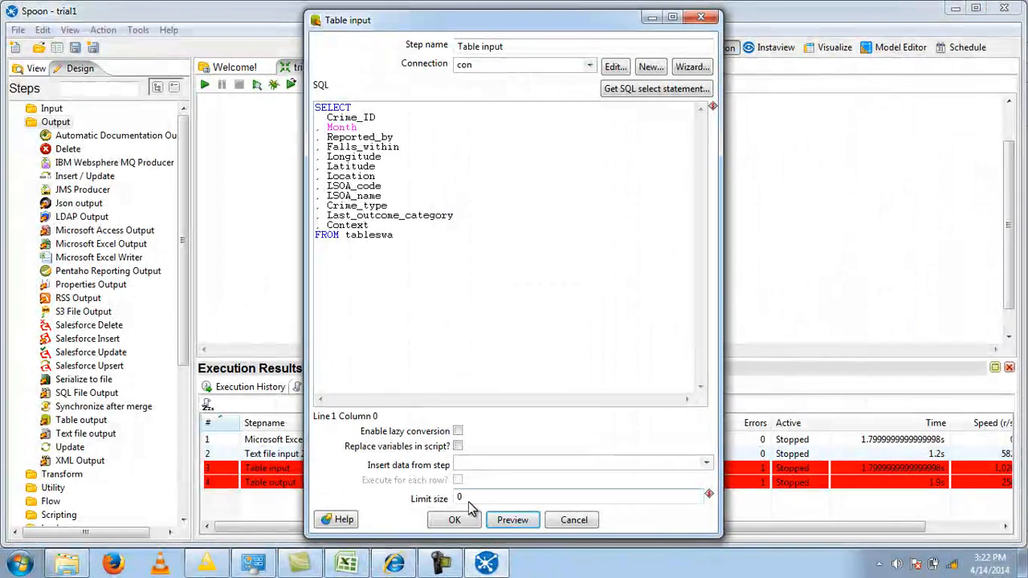
click(455, 520)
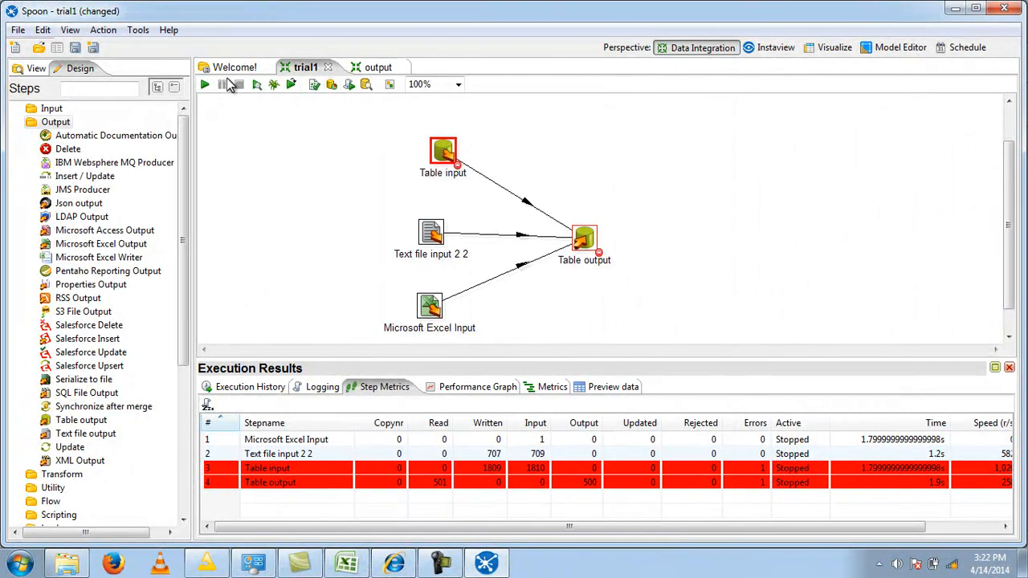
- Launch the trial1 transformation with local execution, saving its changes
click(205, 86)
click(497, 531)
click(587, 293)
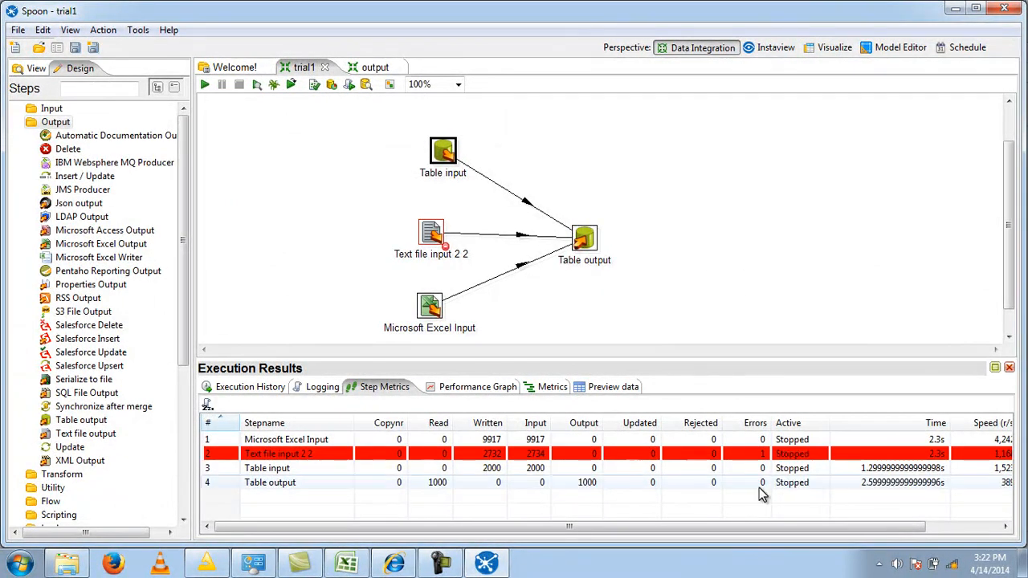
- Set the type of the Longitude and Latitude fields to String in the Text file input 2 2 step
double_click(431, 233)
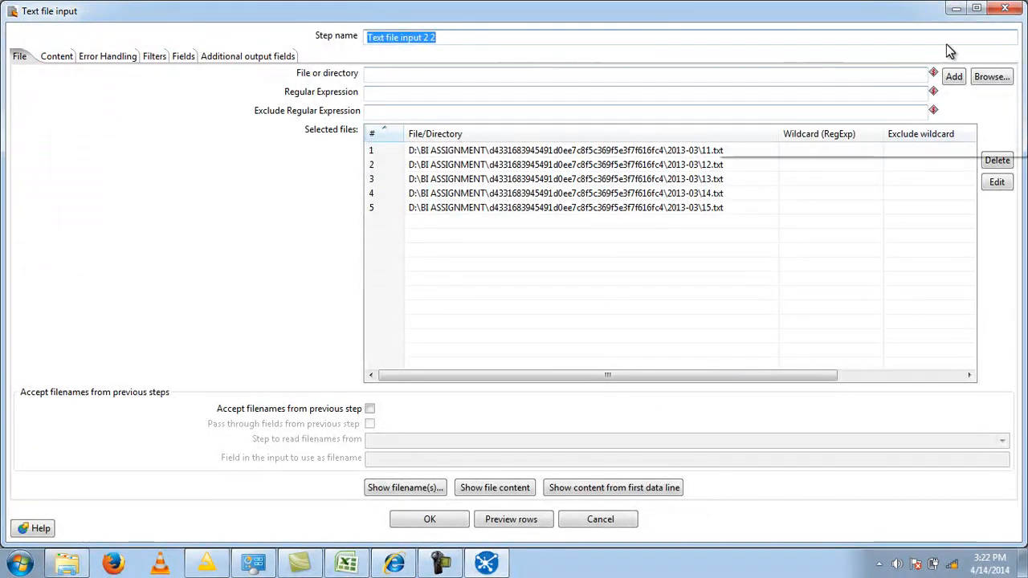
click(178, 58)
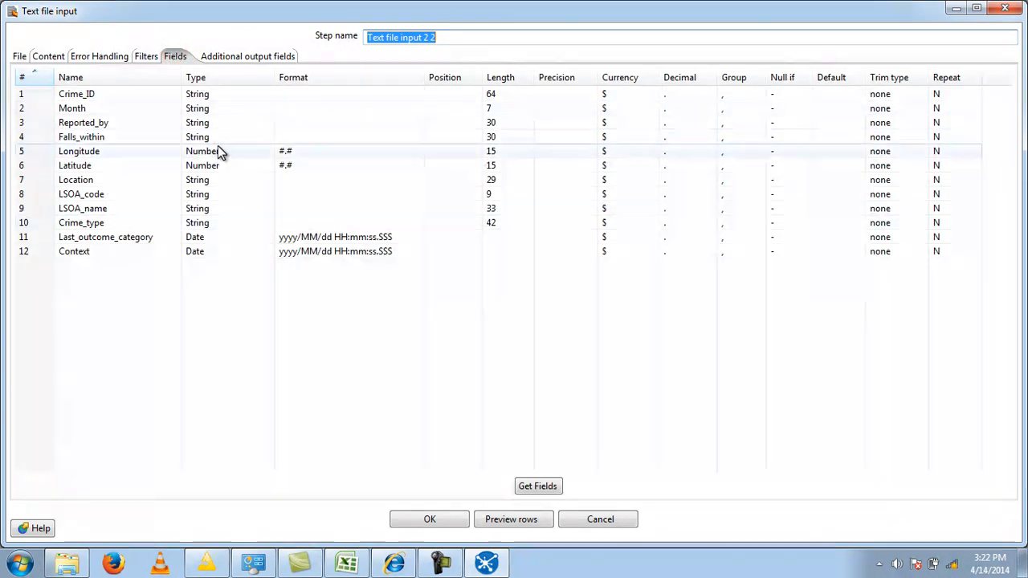
click(253, 154)
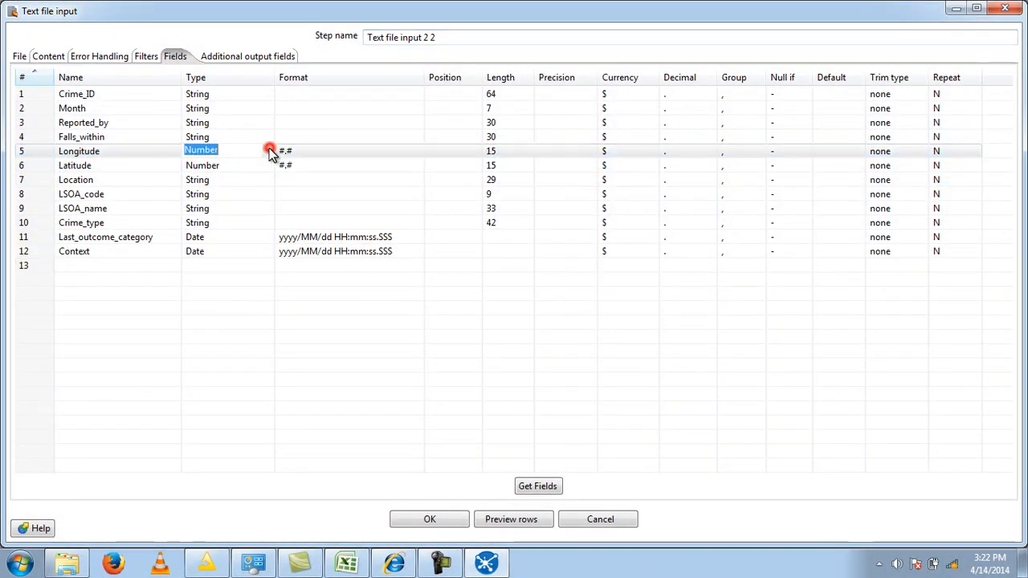
click(268, 150)
click(213, 198)
click(262, 167)
click(263, 165)
click(268, 165)
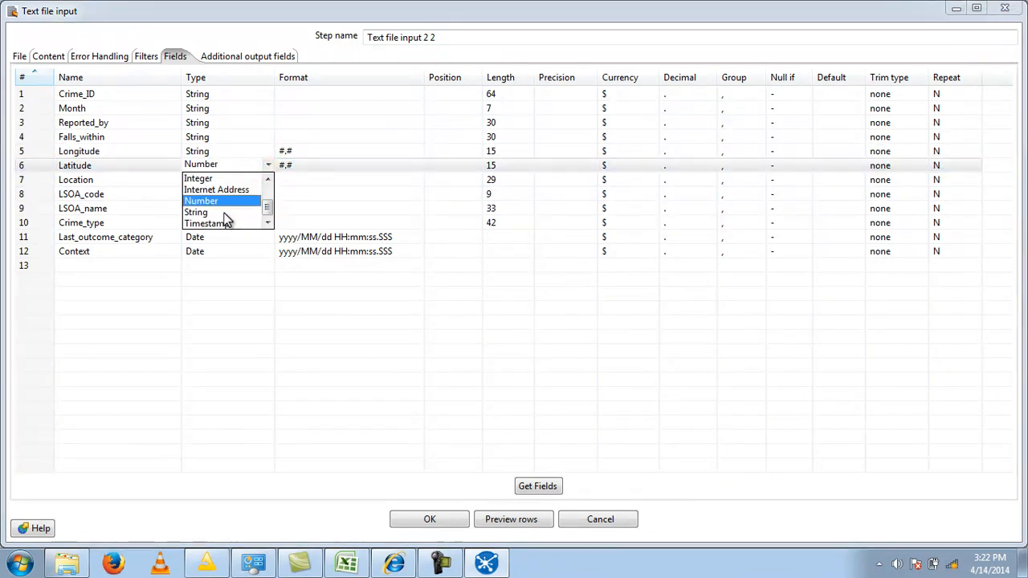
click(223, 212)
- Set the type of the Last_outcome_category and Context fields to String and accept the text file input settings
click(265, 238)
click(264, 237)
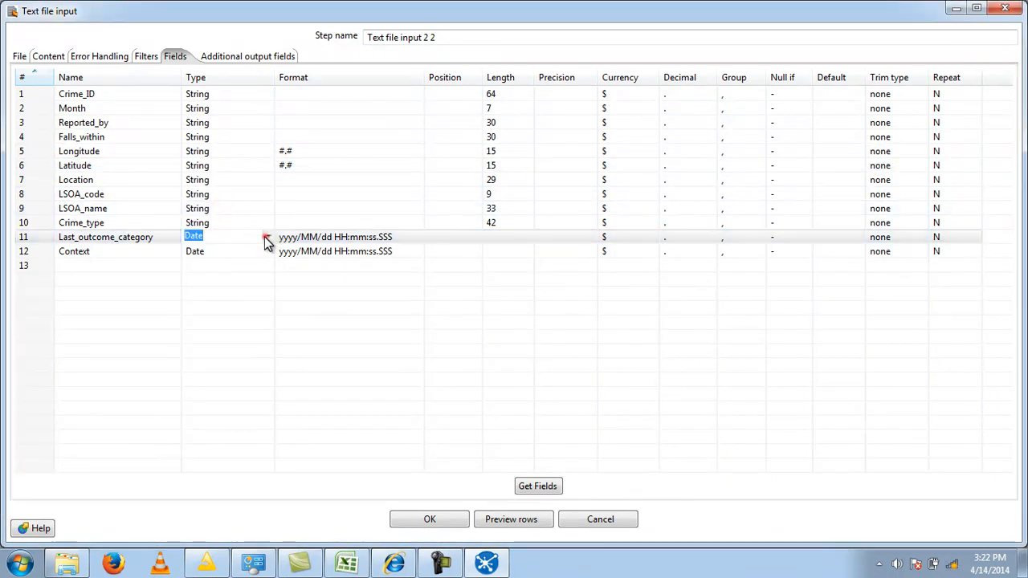
click(267, 238)
click(213, 296)
click(265, 251)
click(267, 252)
click(223, 310)
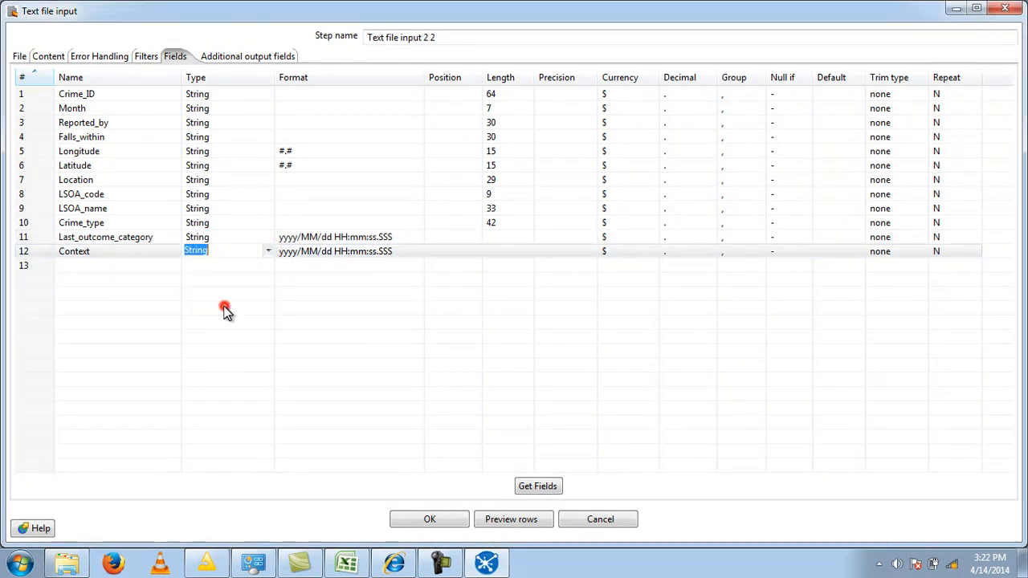
click(437, 516)
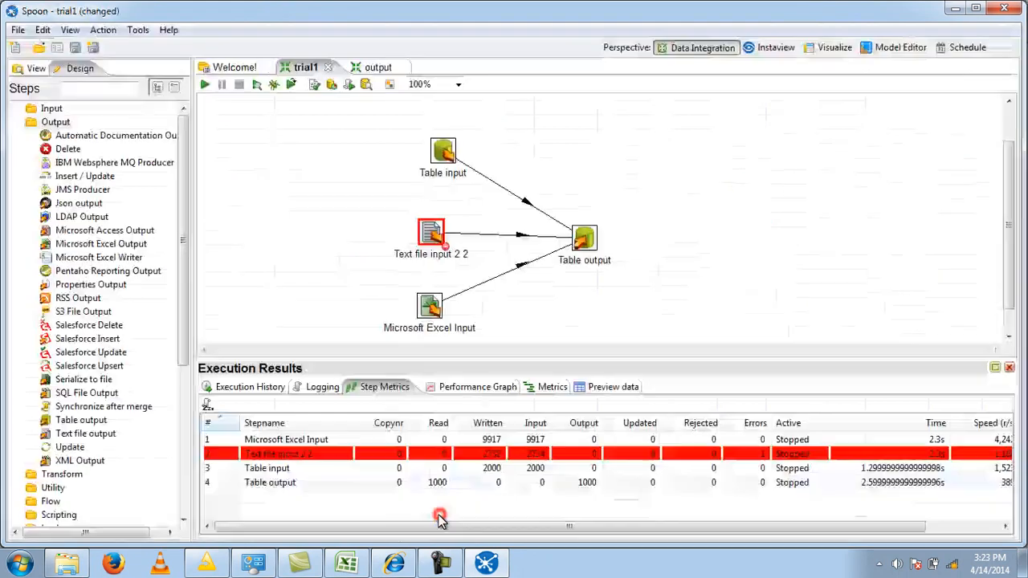
- Save the changed field types and run the trial1 transformation again with local execution
click(207, 85)
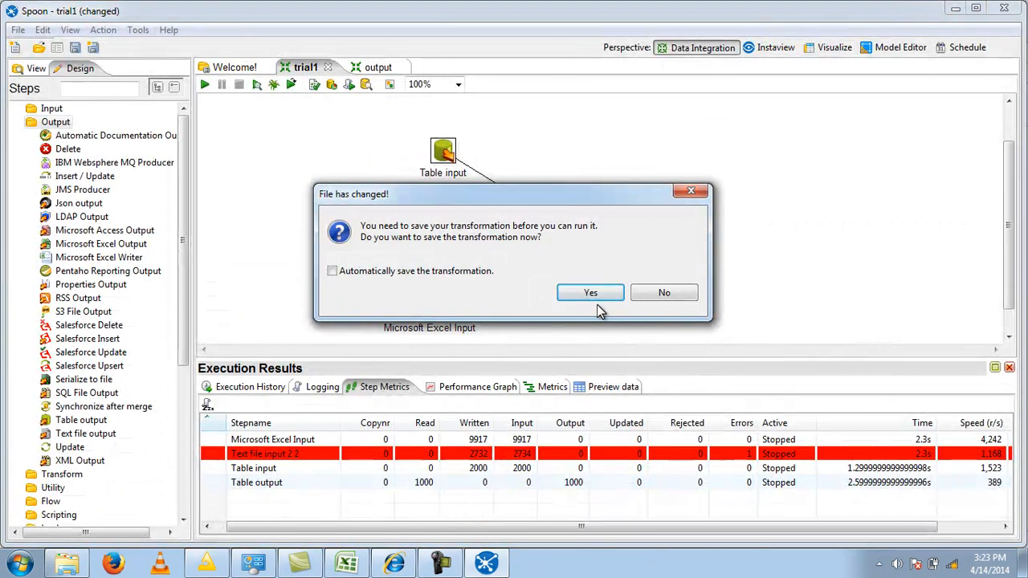
click(599, 294)
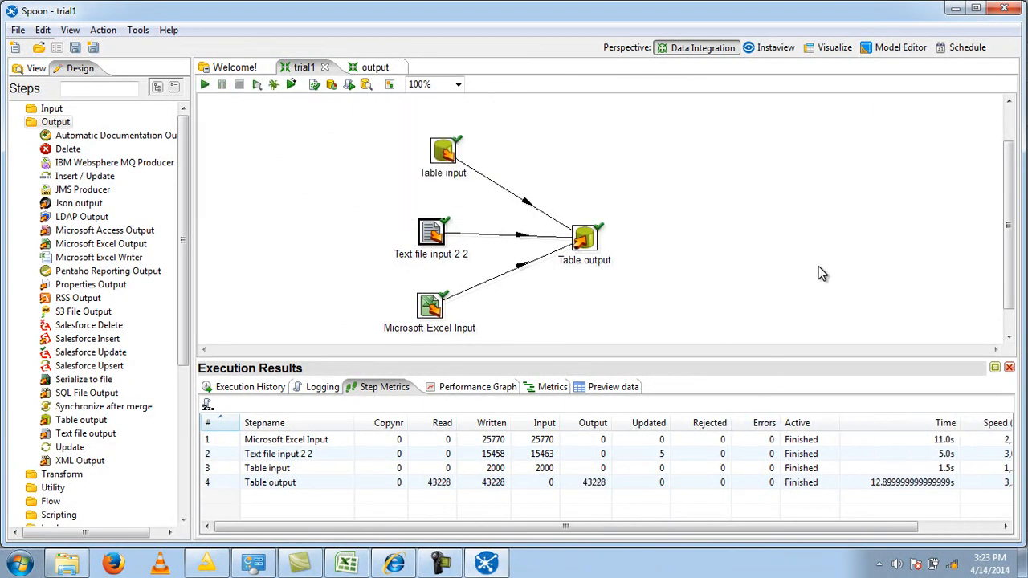
- Switch to phpMyAdmin in the browser and browse the first two pages of rows in corrected_table
click(393, 564)
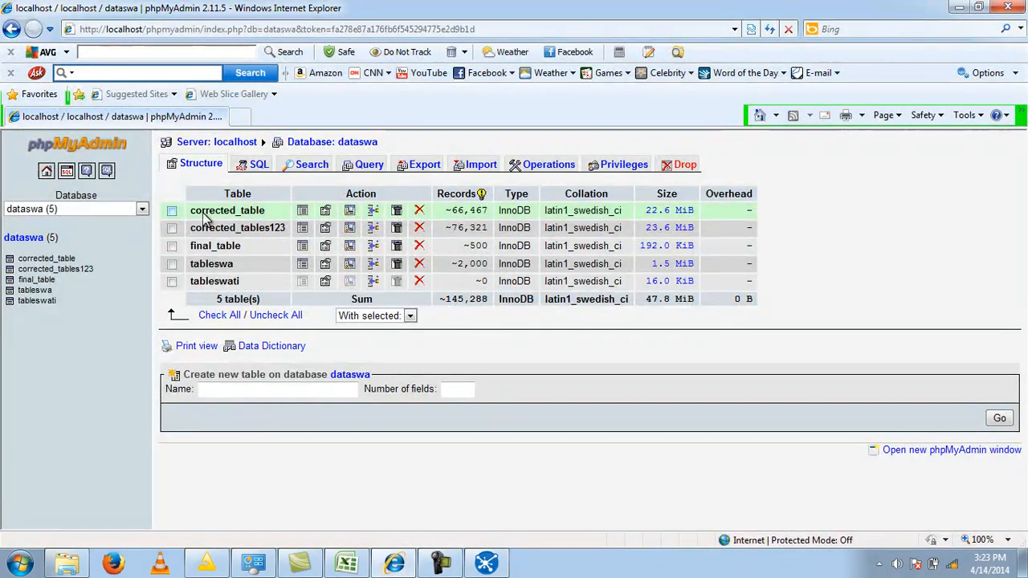
click(67, 259)
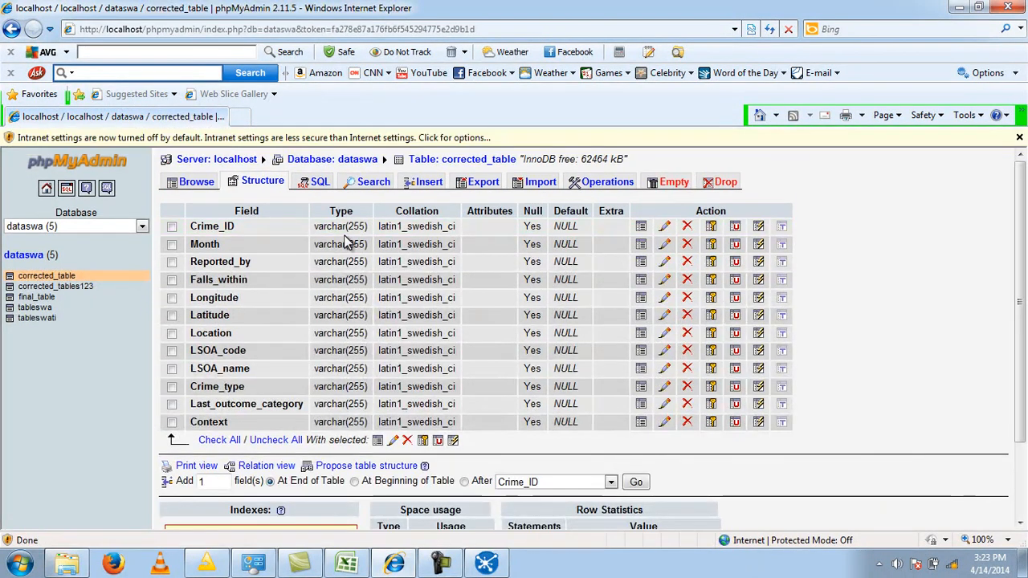
click(196, 182)
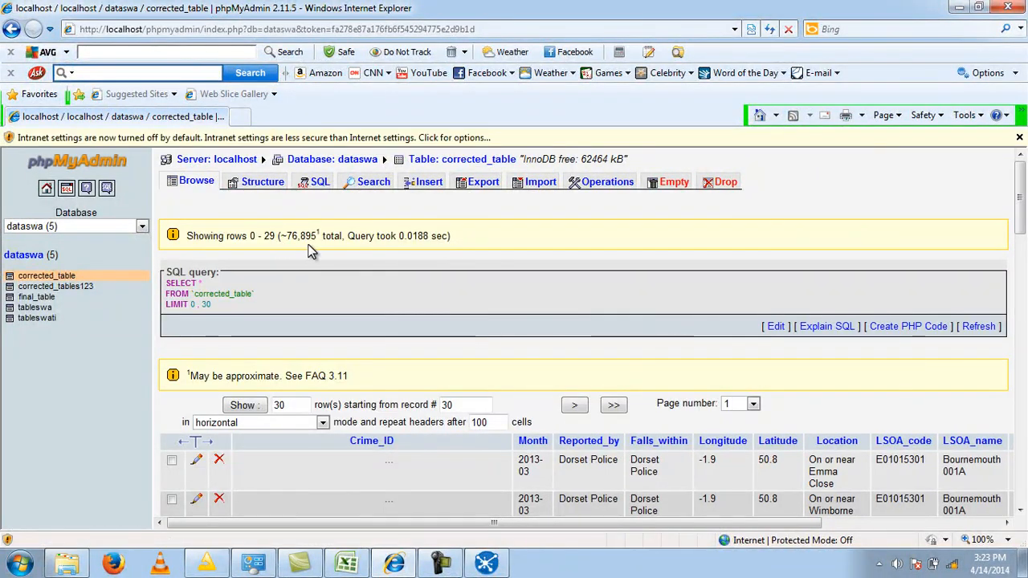
scroll(534, 410, down, 2)
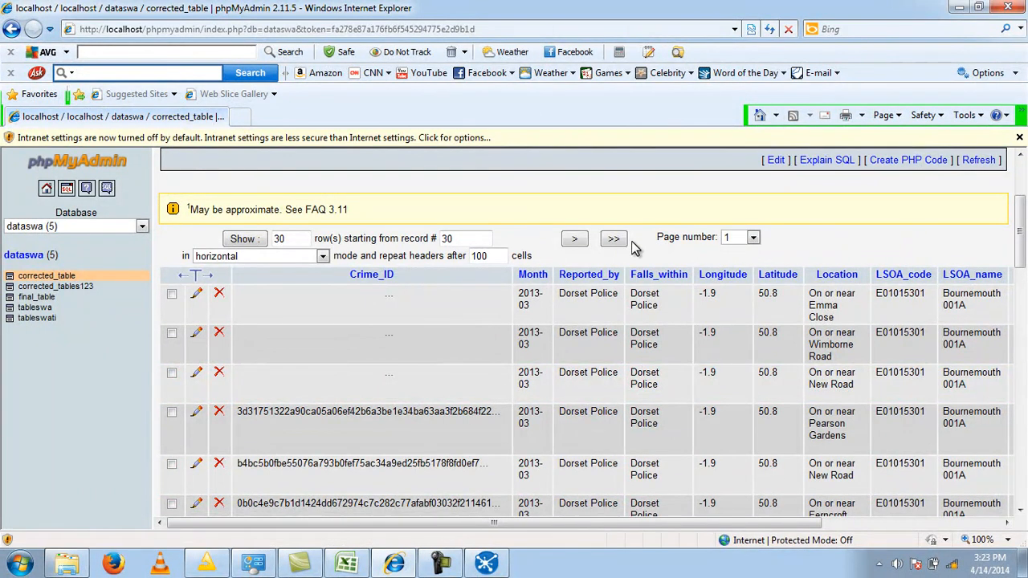
click(575, 241)
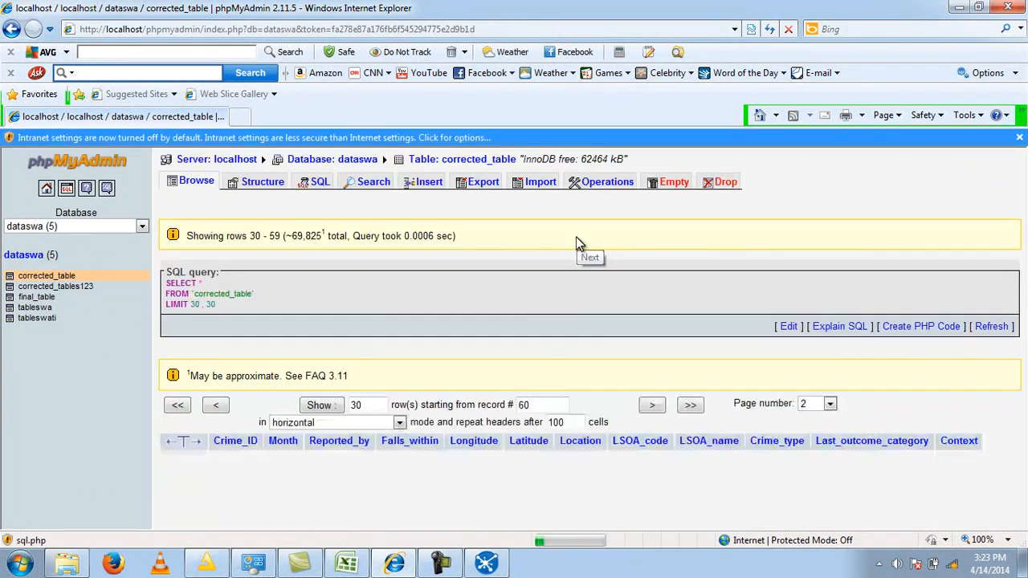
scroll(576, 241, down, 5)
scroll(592, 246, down, 5)
scroll(590, 248, up, 1)
click(967, 8)
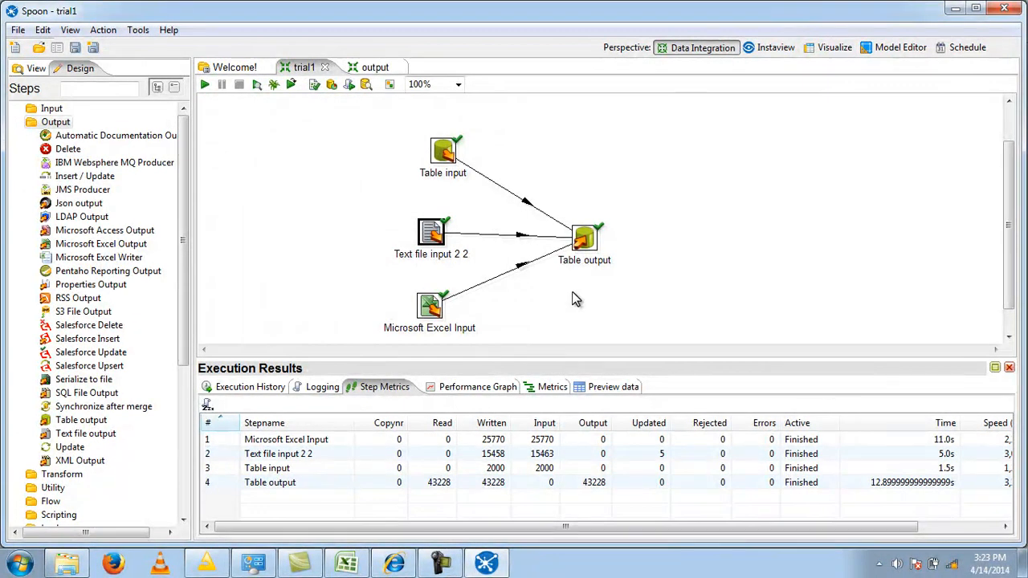
- Switch to KNIME, open the Database Reader node's configuration and choose com.mysql.jdbc.Driver as the database driver
mouse_move(451, 153)
click(201, 567)
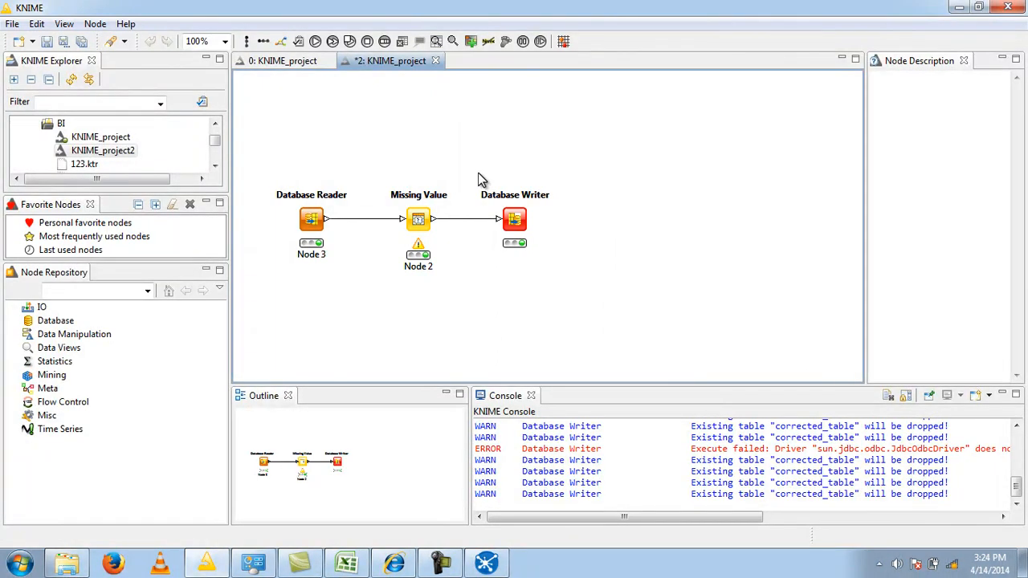
click(316, 223)
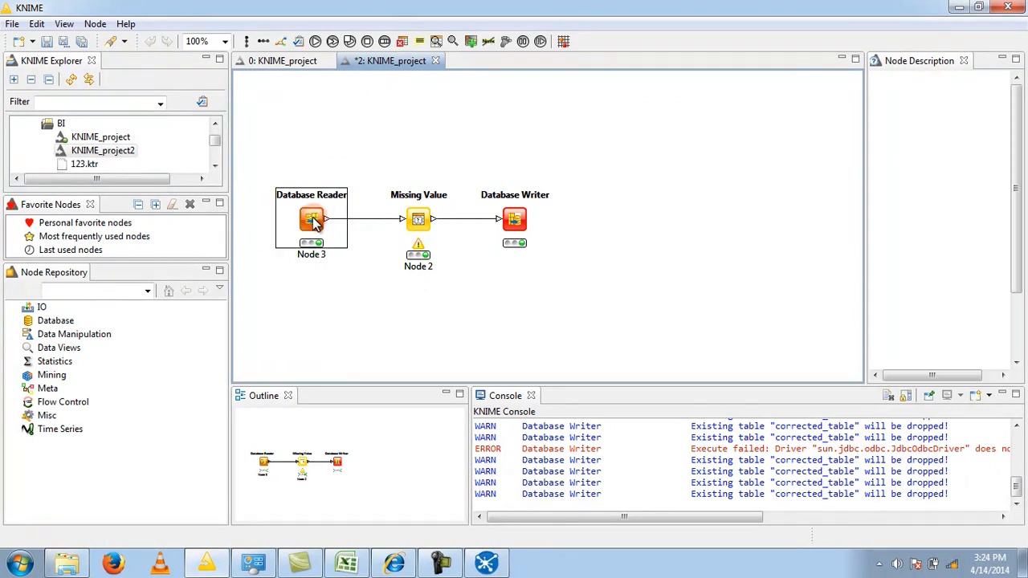
double_click(314, 219)
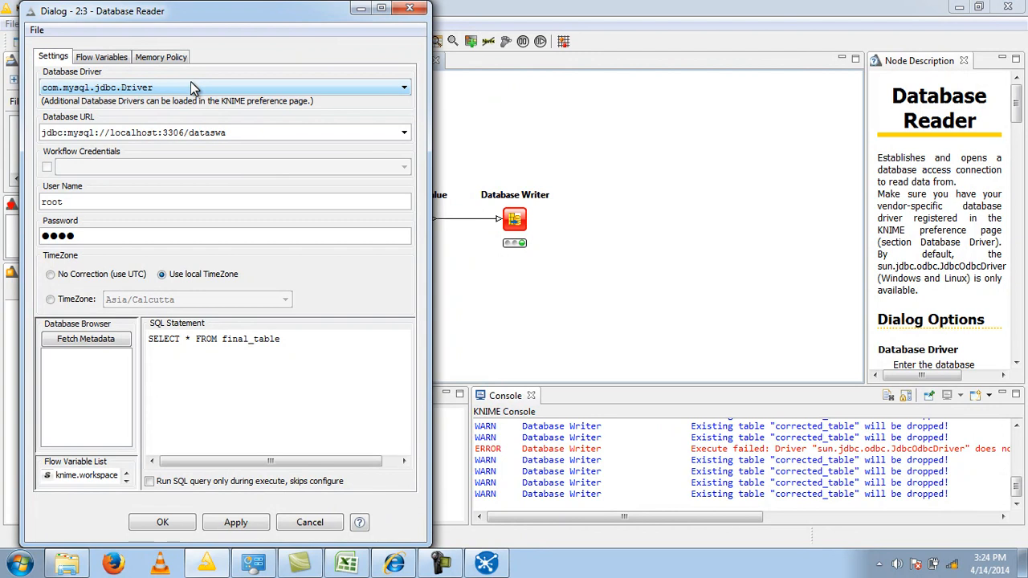
click(92, 88)
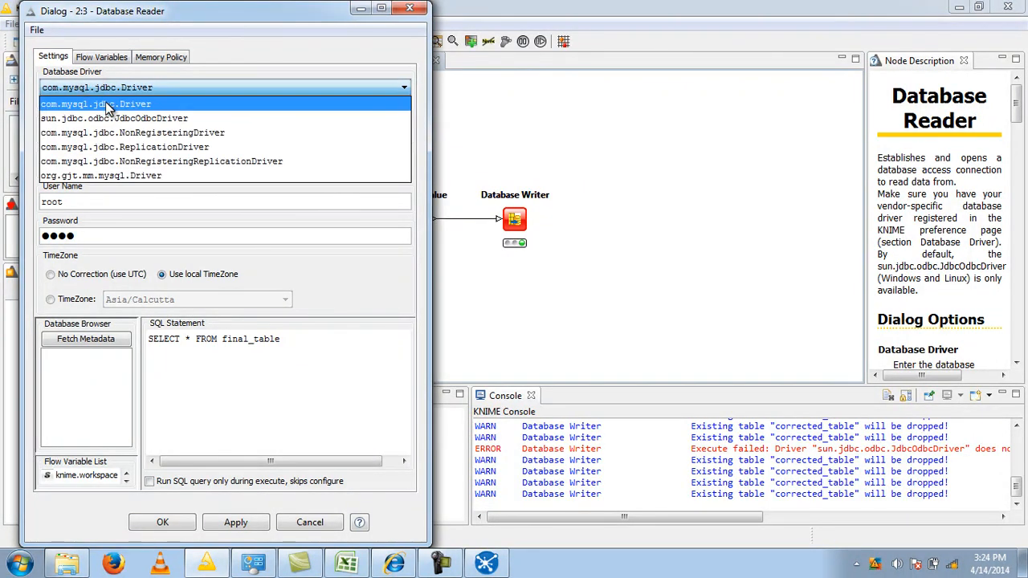
click(106, 107)
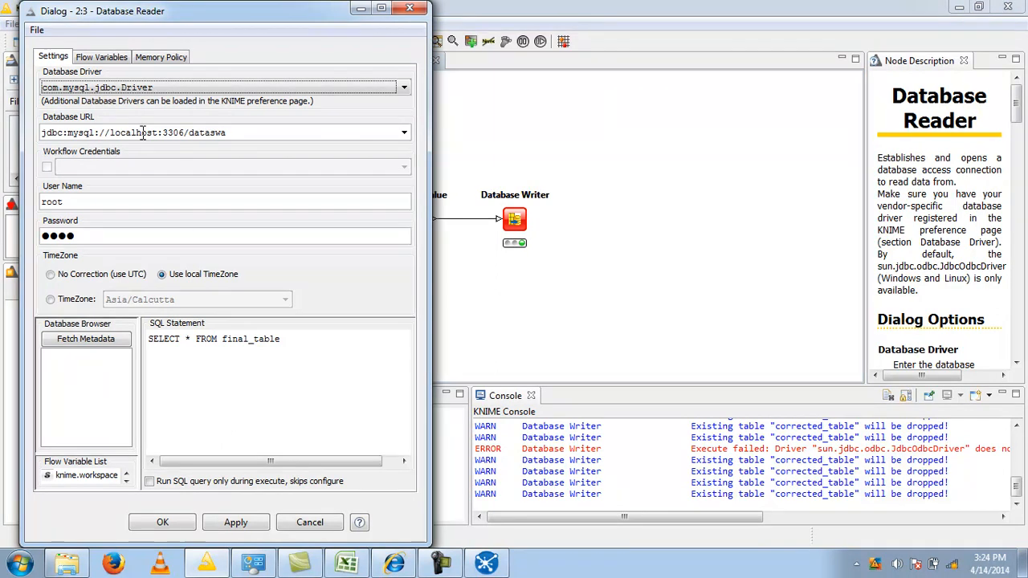
- Re-enter the database password in the Database Reader settings and fetch the metadata, expanding corrected_table to its columns
click(177, 134)
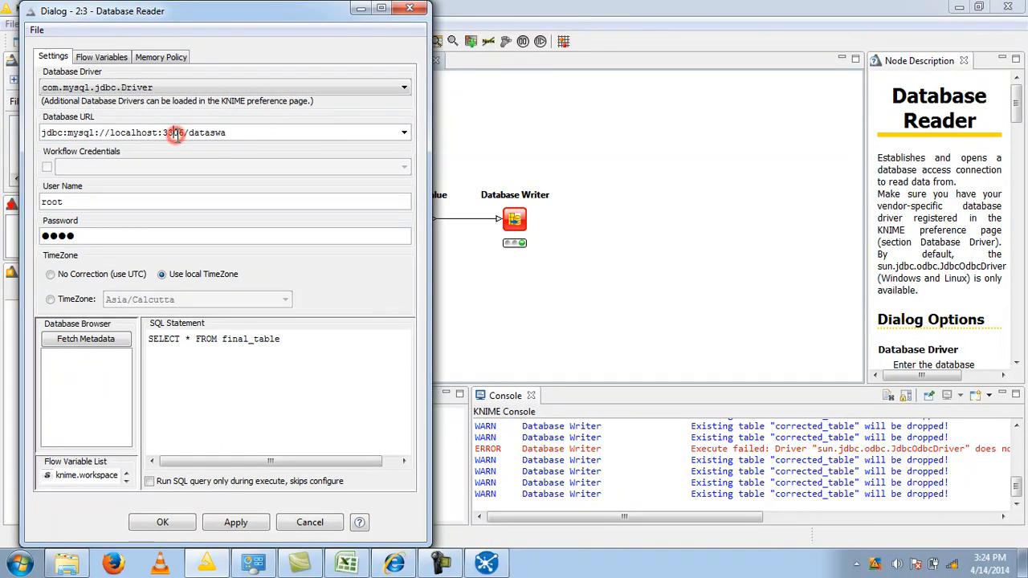
click(215, 134)
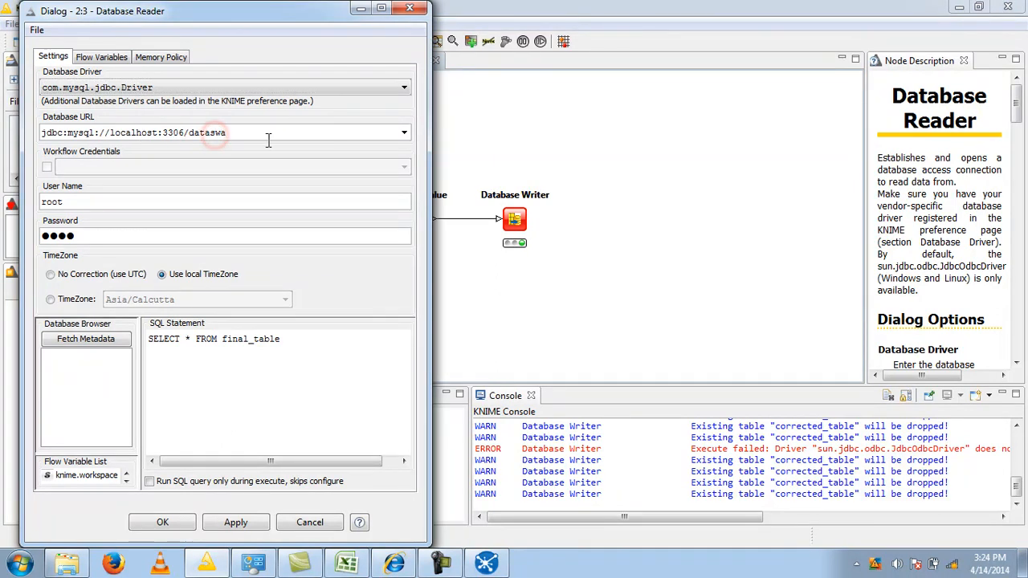
click(101, 201)
click(111, 239)
click(88, 341)
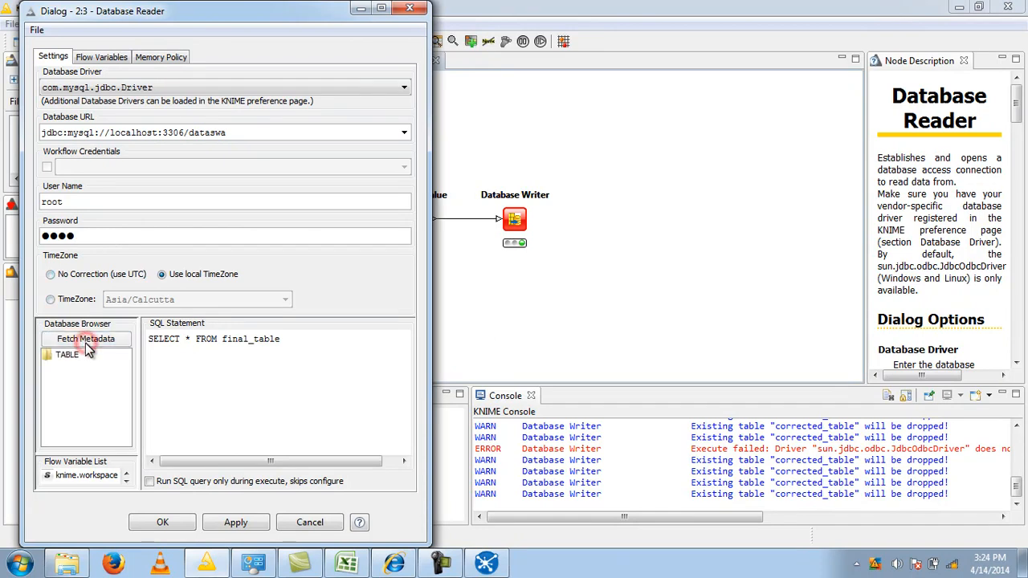
double_click(67, 356)
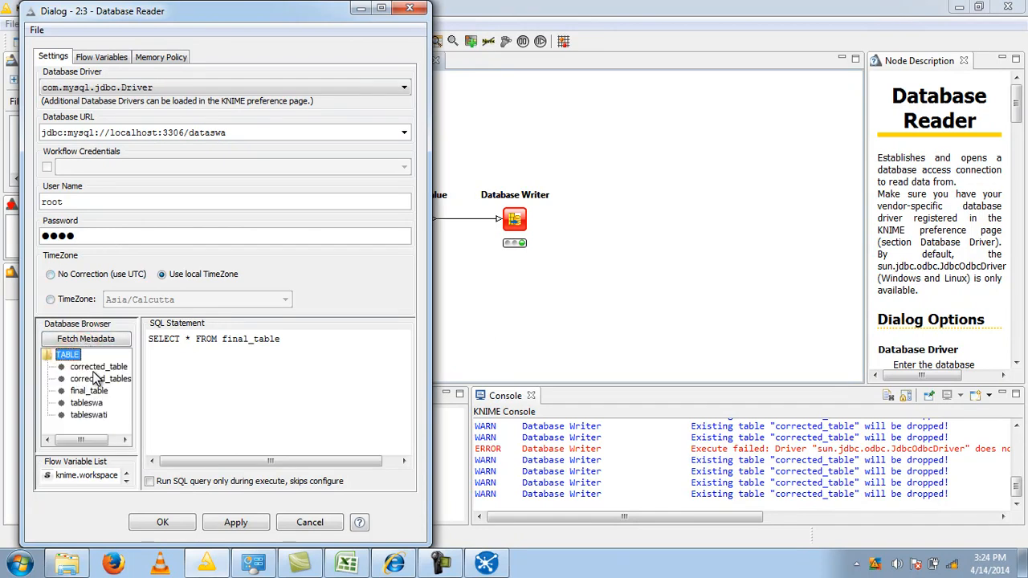
double_click(94, 367)
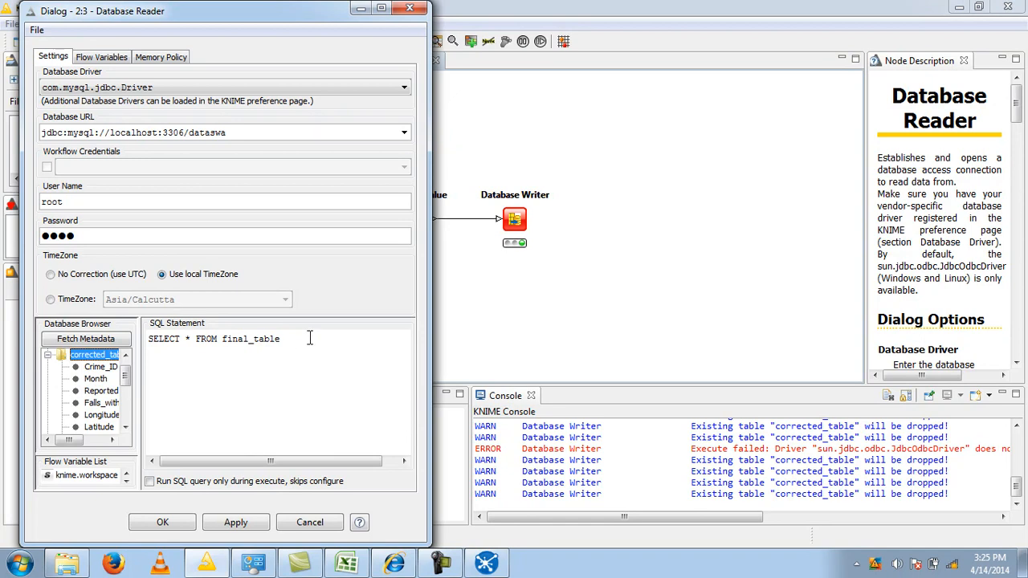
- Change the Database Reader's SQL statement to SELECT * FROM corrected_table, then apply and accept the settings
click(248, 338)
key(BackSpace)
key(BackSpace)
key(BackSpace)
key(BackSpace)
key(BackSpace)
text(corrected)
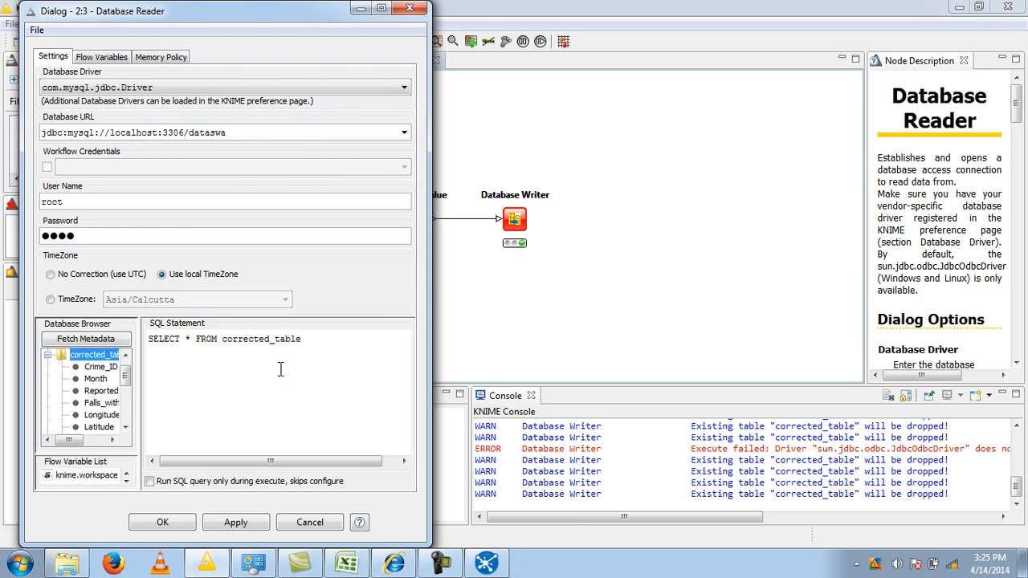
click(238, 524)
click(318, 292)
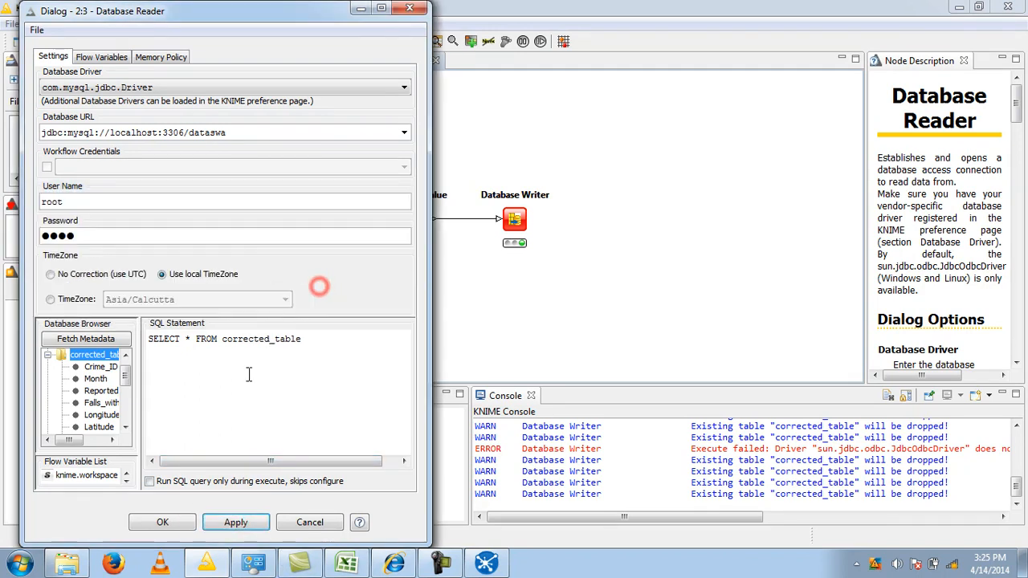
click(169, 522)
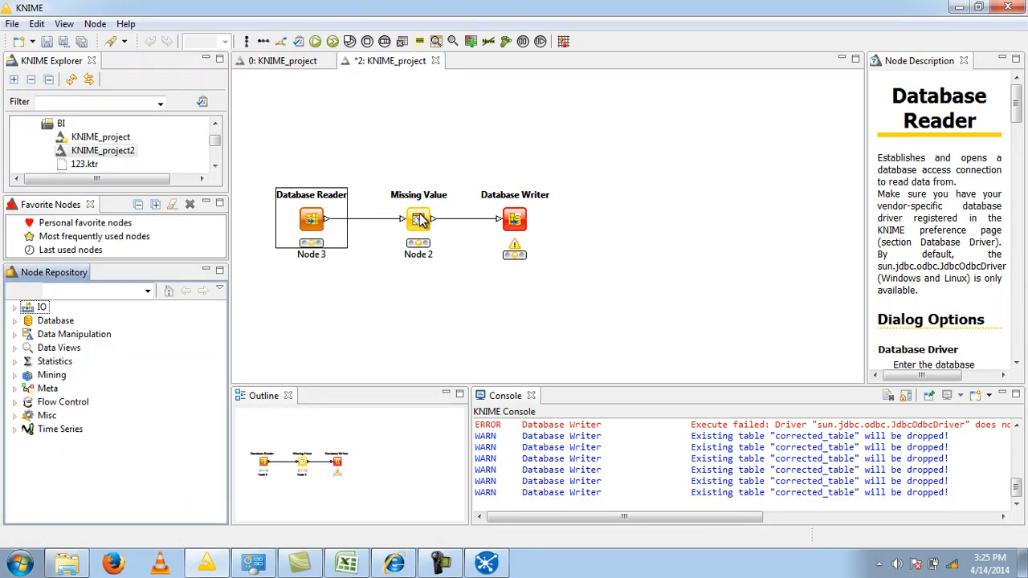
- Search the node repository for "miss" to locate the Missing Value node
click(425, 211)
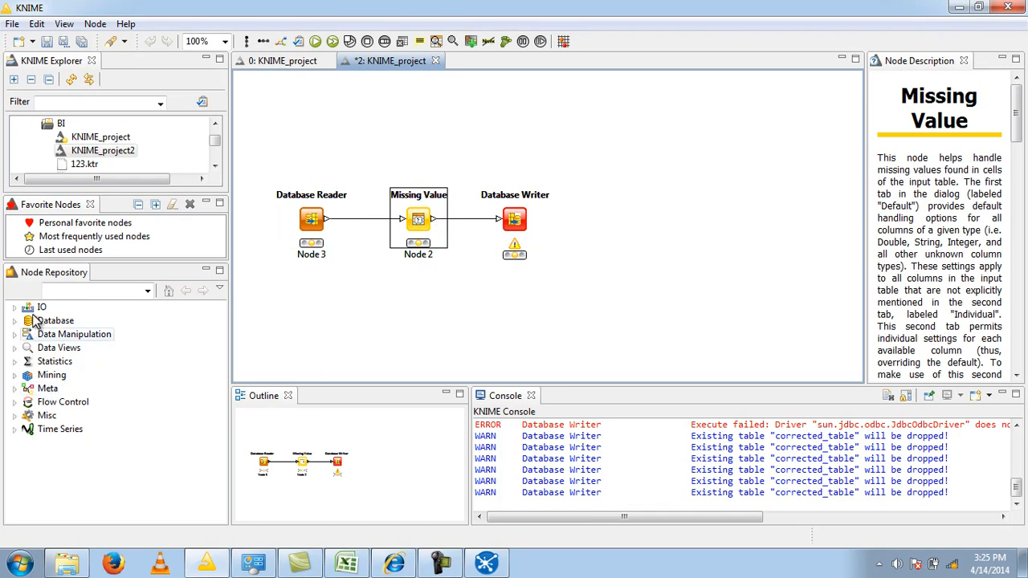
click(69, 292)
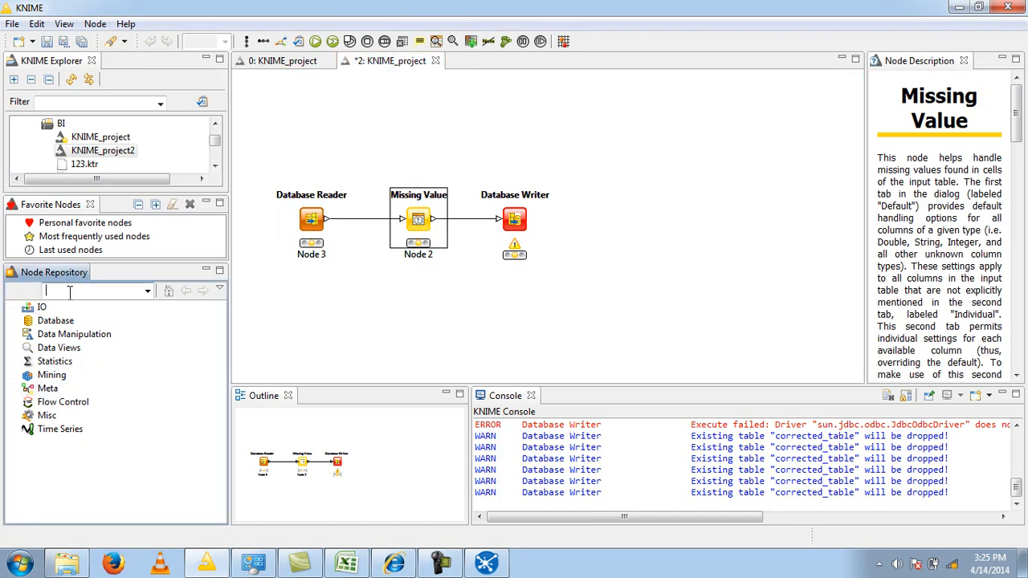
text(miss)
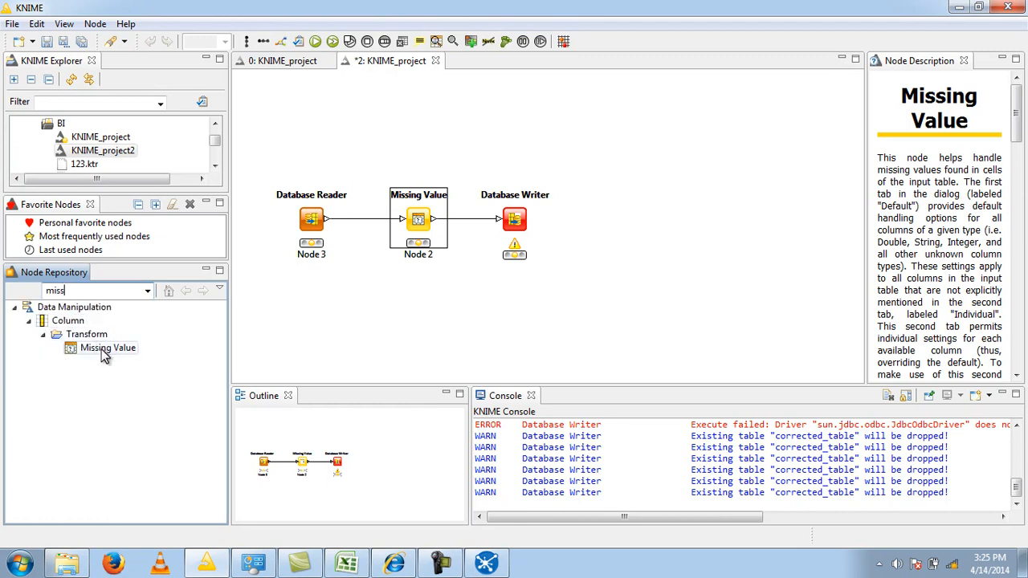
click(394, 295)
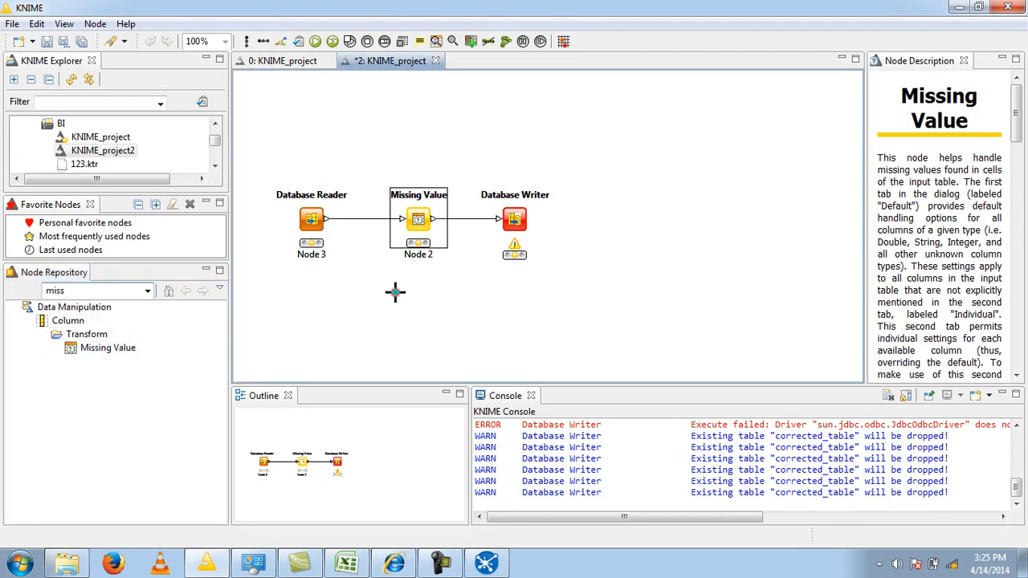
- Review the Missing Value node's individual settings for Last_outcome_category and Context, then apply and accept them
click(418, 231)
double_click(418, 230)
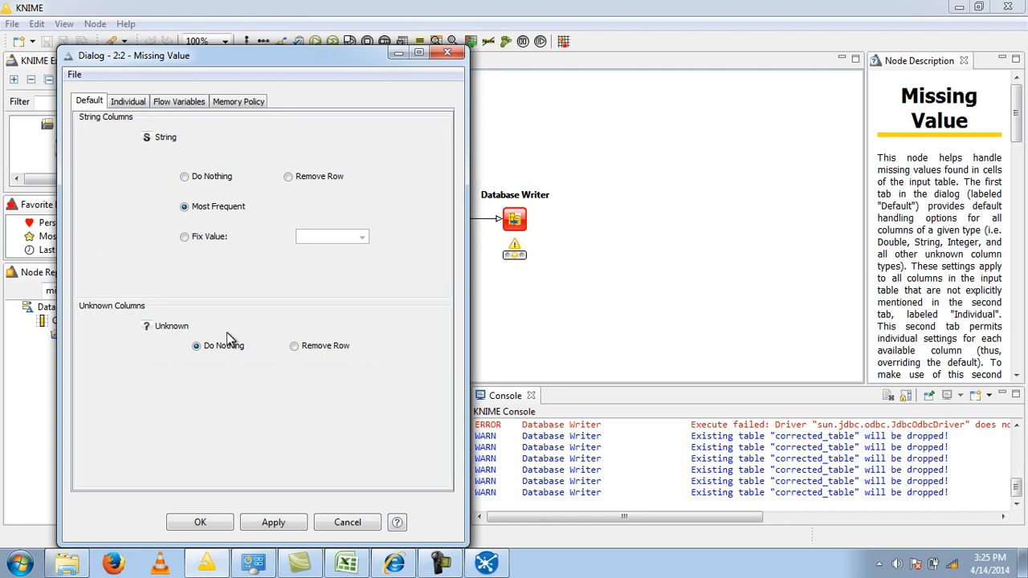
click(131, 102)
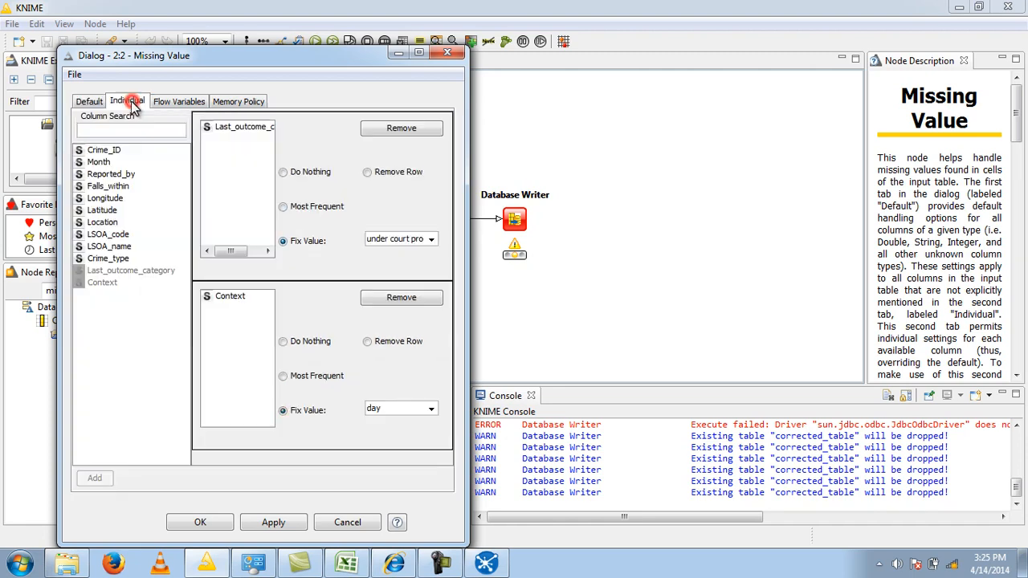
click(135, 275)
click(109, 285)
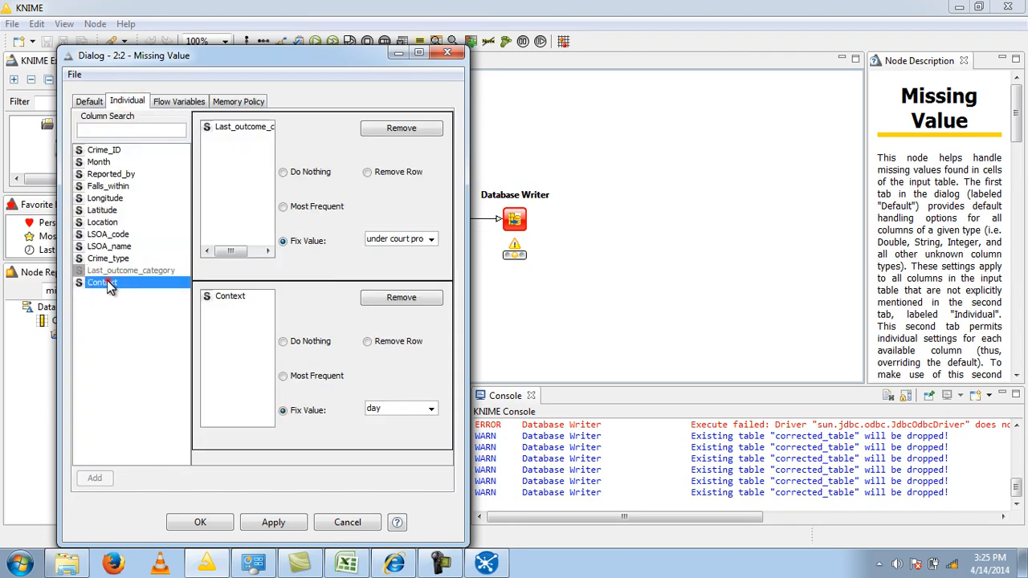
click(122, 331)
click(273, 524)
click(204, 524)
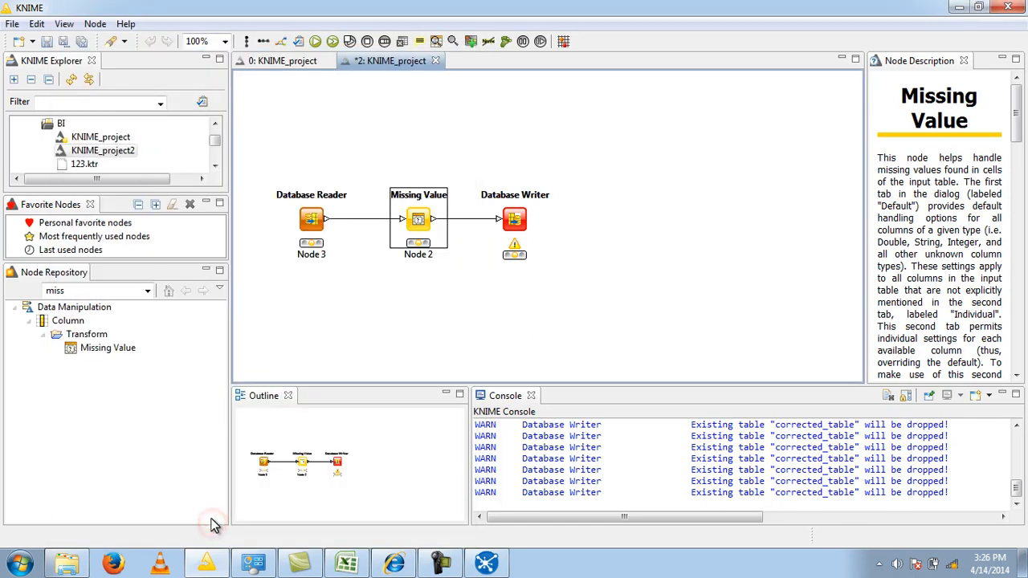
- Search the node repository for "dat" and look through the list for the database nodes
click(530, 289)
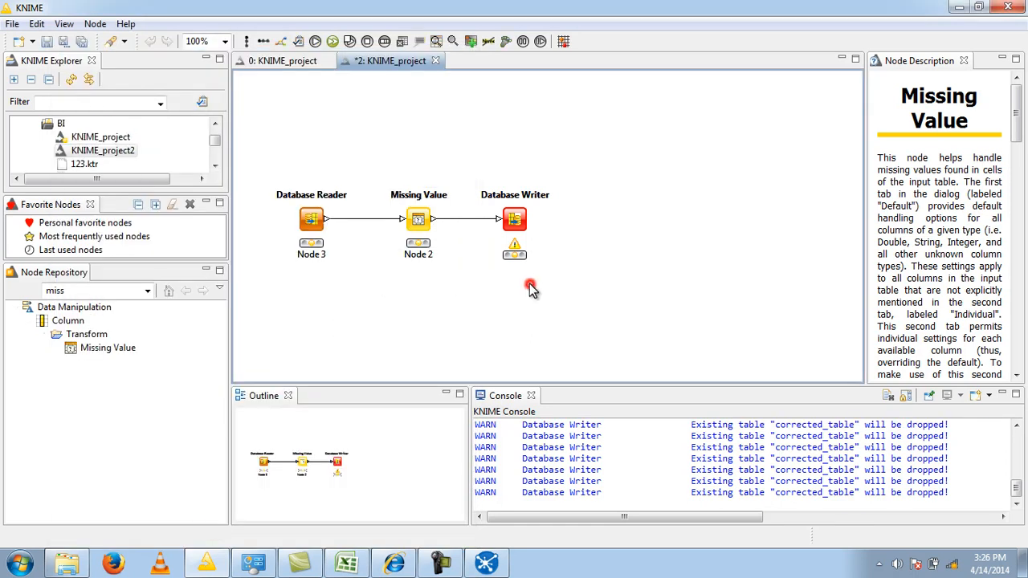
double_click(94, 289)
key(BackSpace)
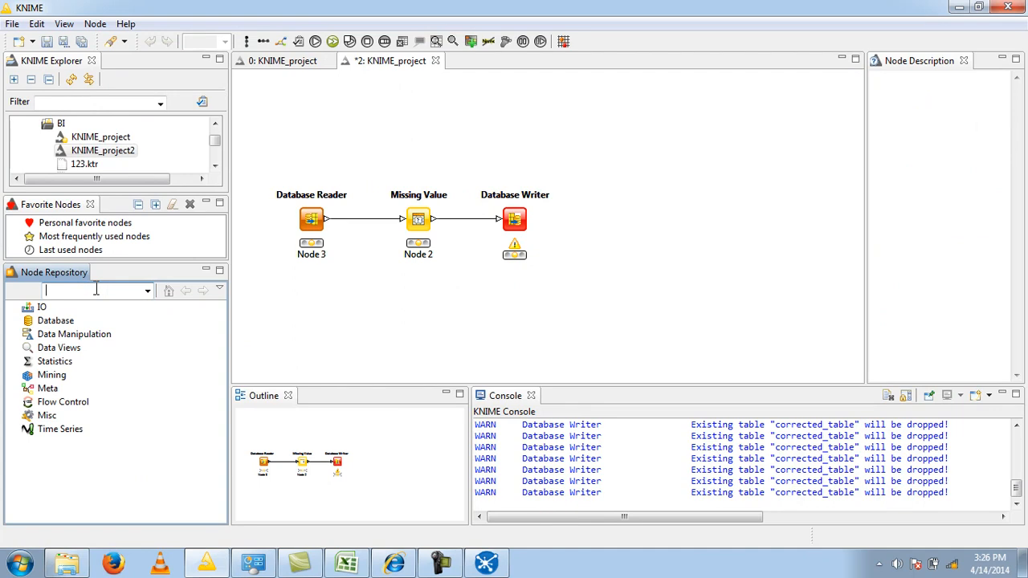
text(dat)
drag(218, 482, 214, 273)
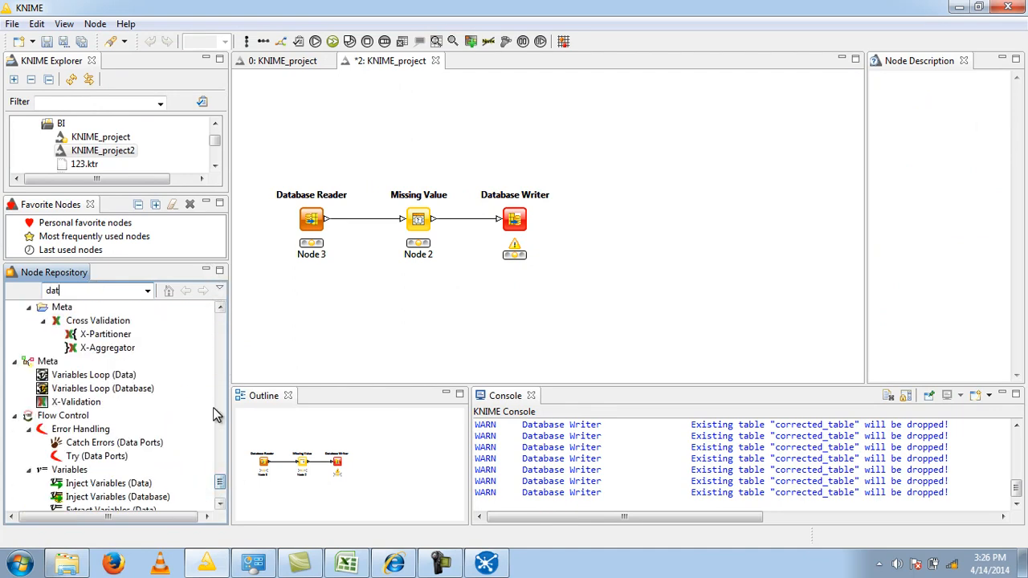
drag(222, 477, 214, 318)
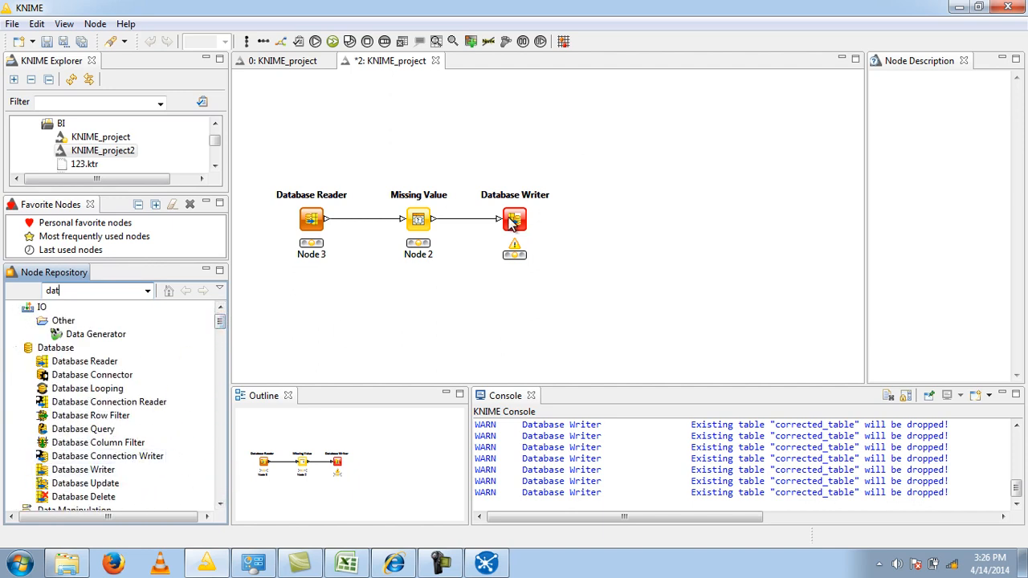
- Execute all nodes of the KNIME workflow, then switch to phpMyAdmin and browse the rows of corrected_table
click(333, 42)
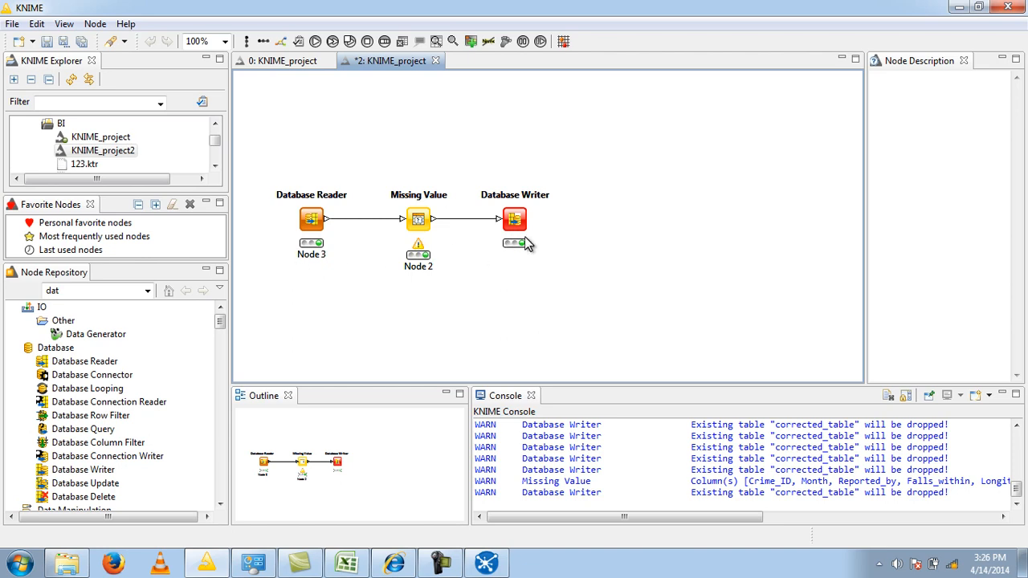
click(396, 564)
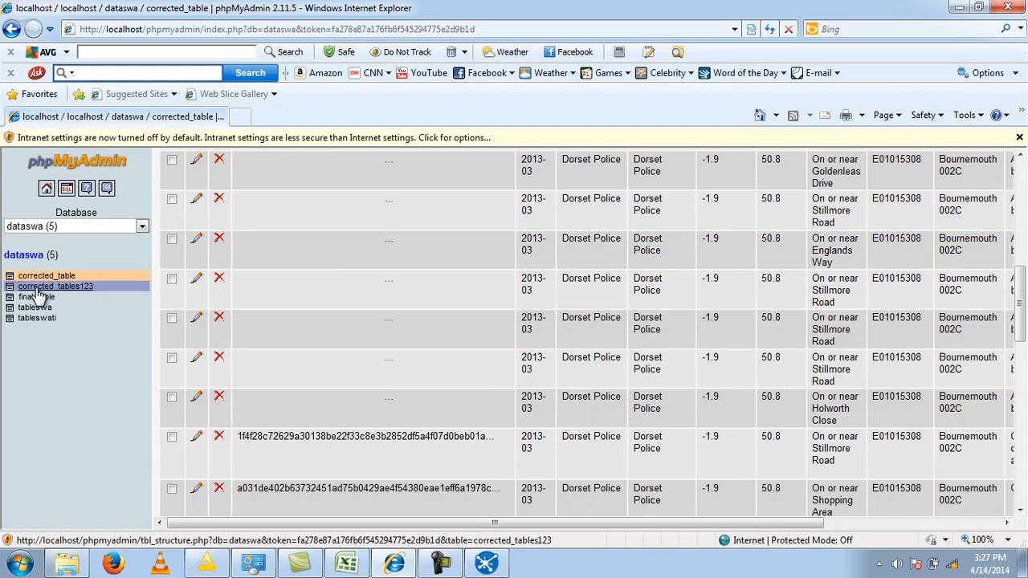
click(58, 278)
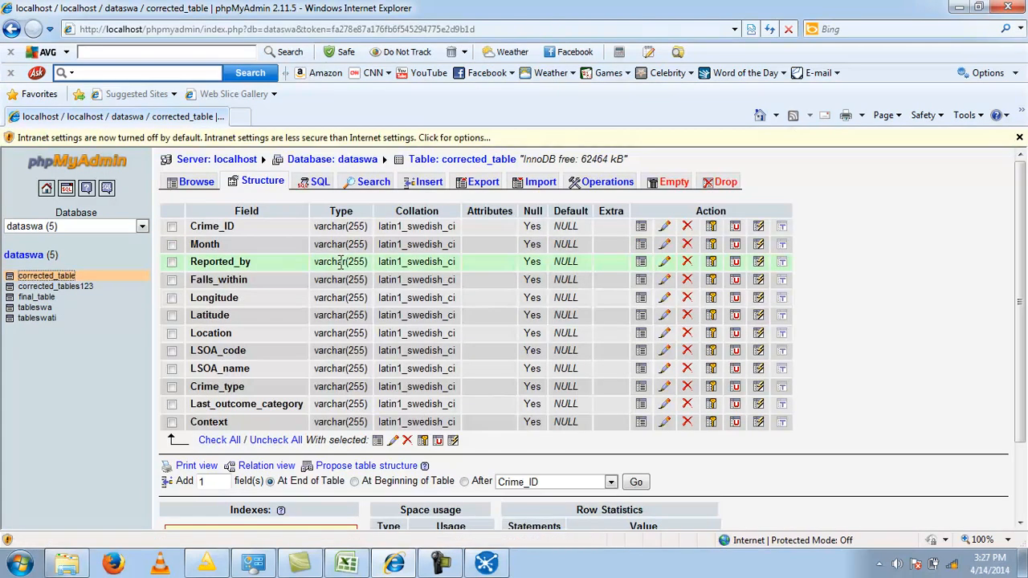
click(206, 184)
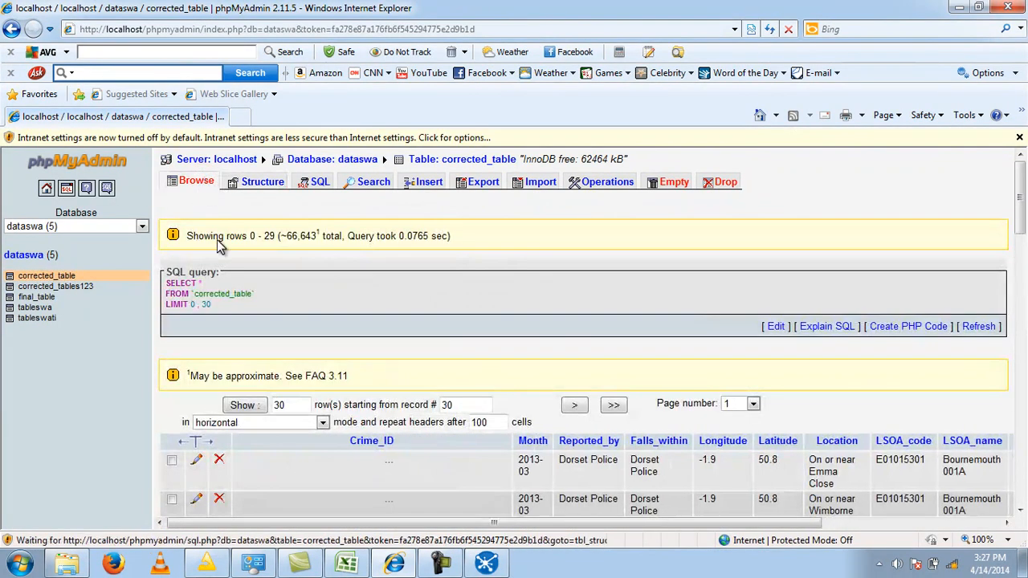
- Examine the rows of corrected_table across all columns through Last_outcome_category and Context
scroll(589, 201, down, 2)
scroll(589, 201, up, 1)
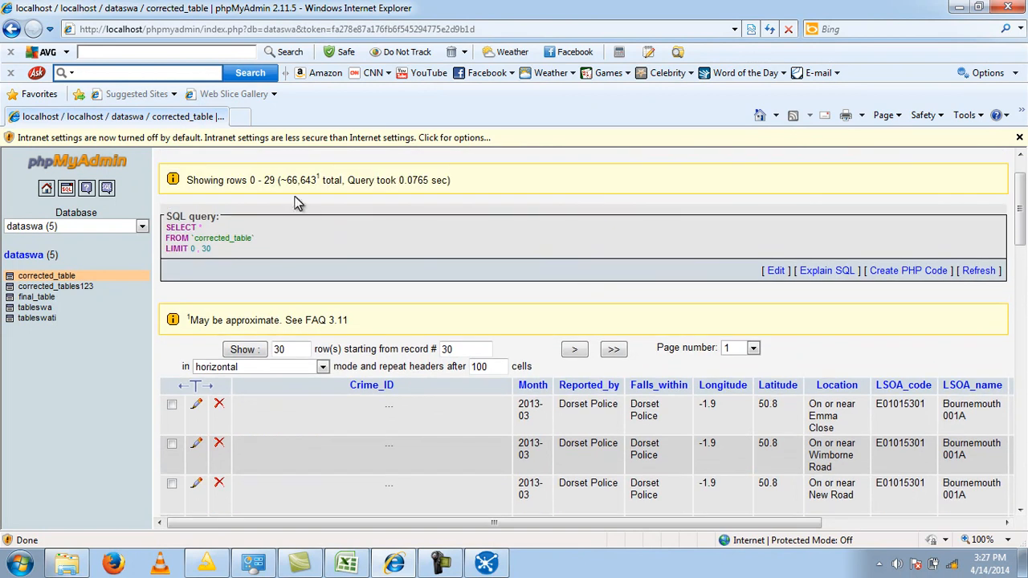
scroll(494, 194, down, 10)
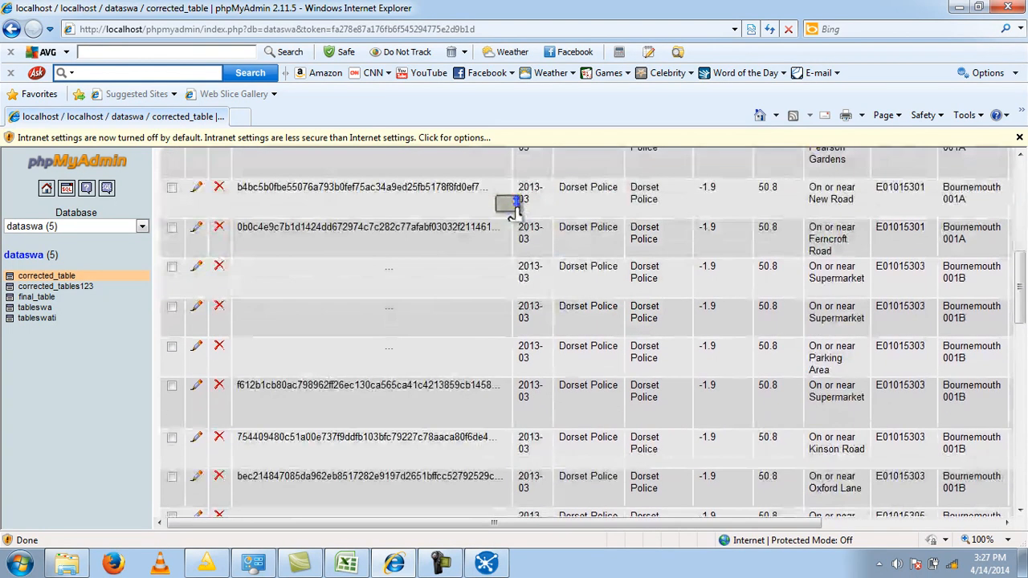
drag(560, 524, 848, 501)
scroll(851, 506, up, 4)
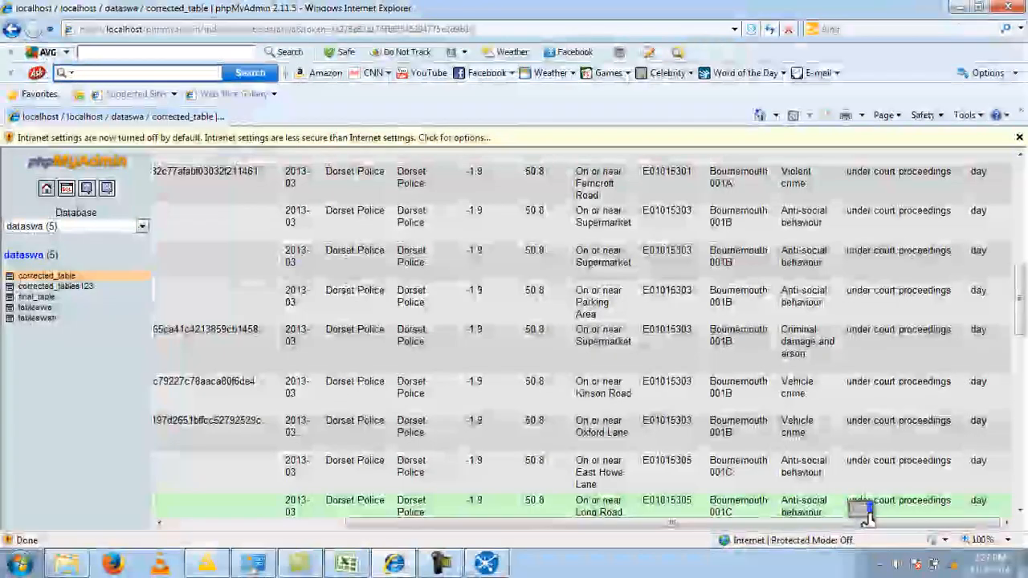
- Browse the rows of the source table tableswa and inspect its columns from Longitude to Context for missing values
click(44, 310)
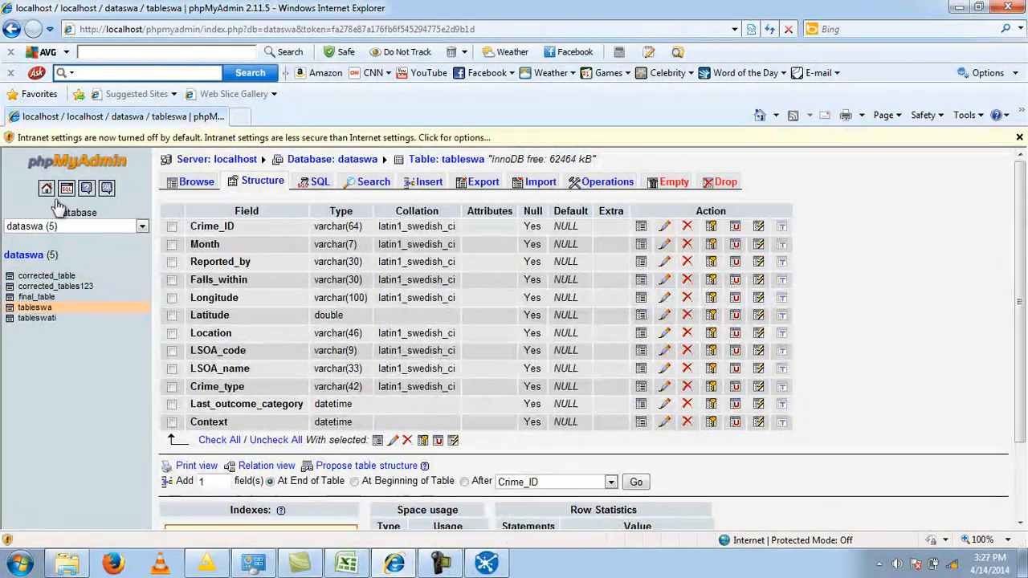
click(193, 181)
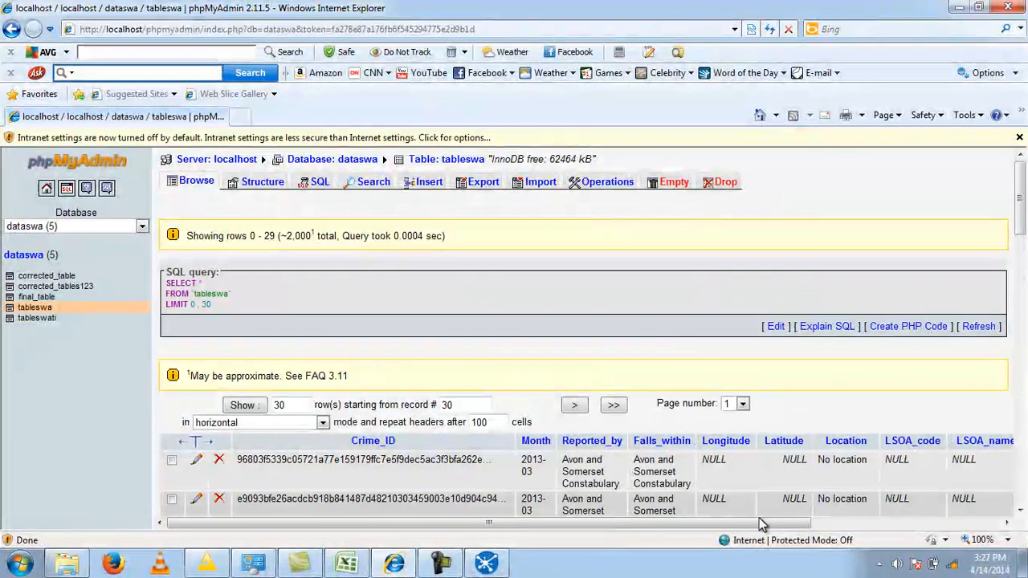
drag(752, 521, 897, 474)
scroll(897, 473, down, 10)
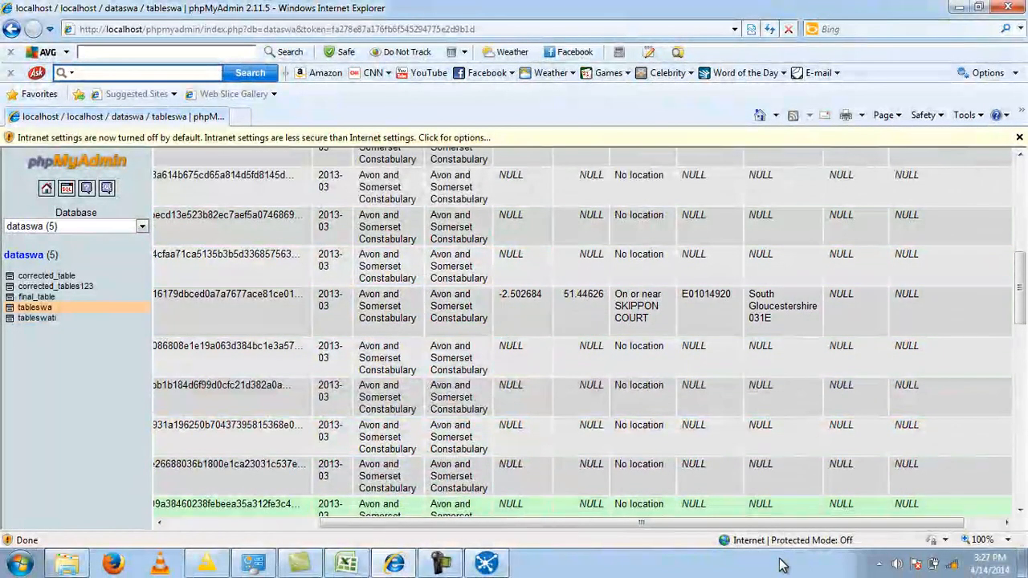
drag(749, 524, 913, 514)
scroll(903, 331, down, 1)
scroll(903, 336, up, 5)
scroll(903, 336, down, 3)
scroll(903, 336, down, 6)
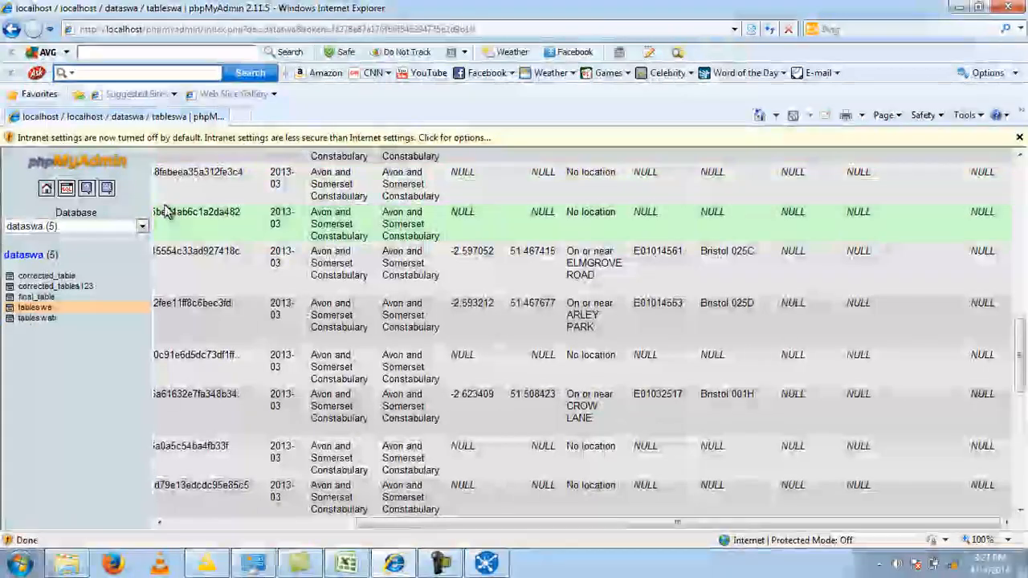
- Browse corrected_table again and compare its Last_outcome_category and Context columns with those of tableswa
click(46, 277)
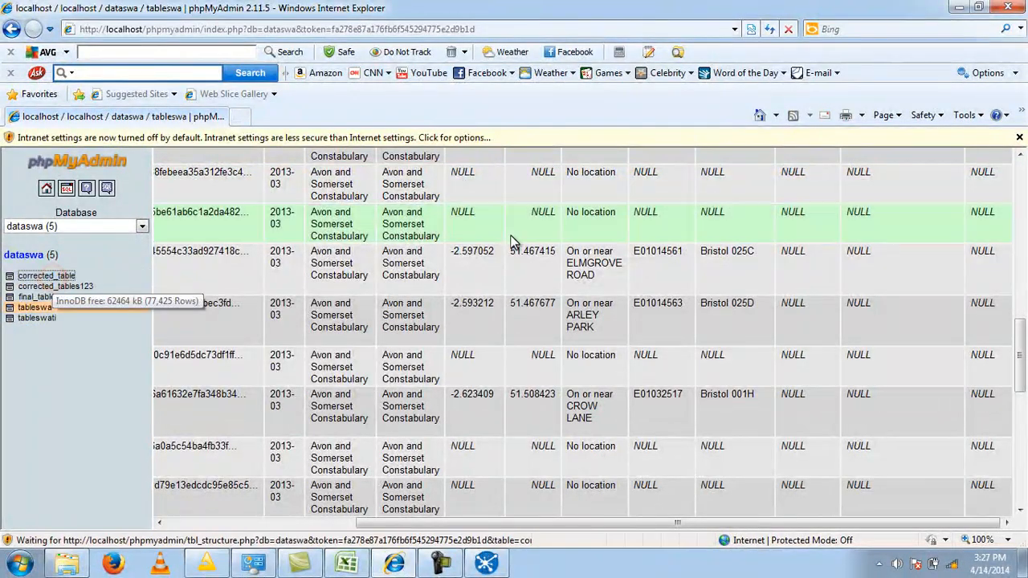
click(178, 188)
scroll(817, 413, down, 2)
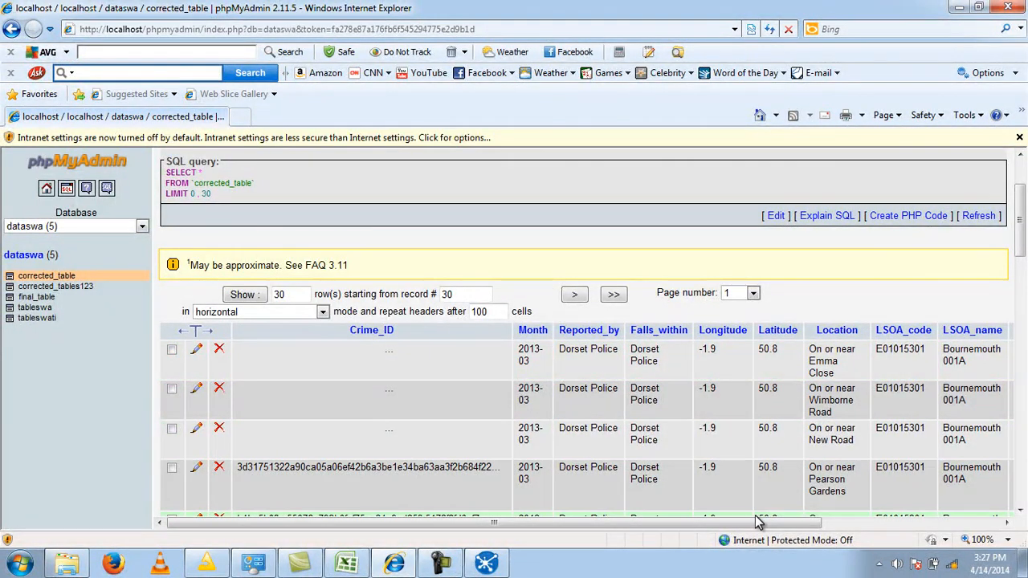
drag(755, 524, 947, 501)
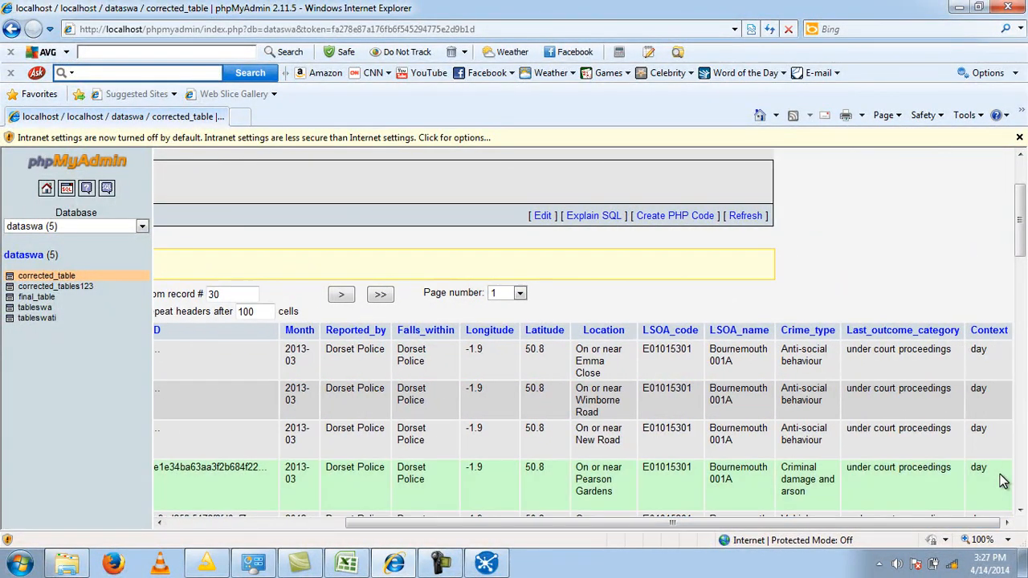
scroll(924, 347, down, 2)
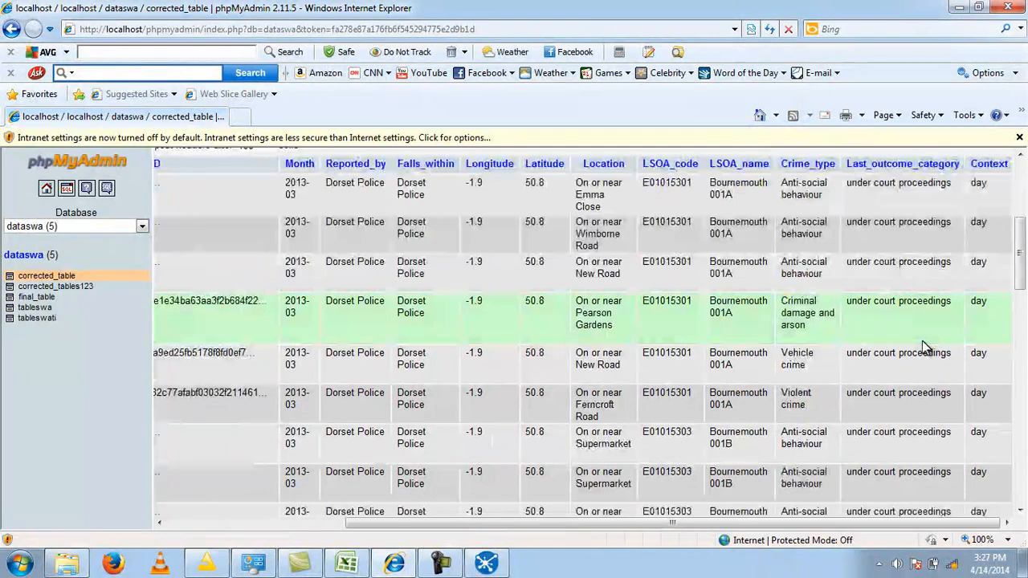
scroll(924, 401, up, 2)
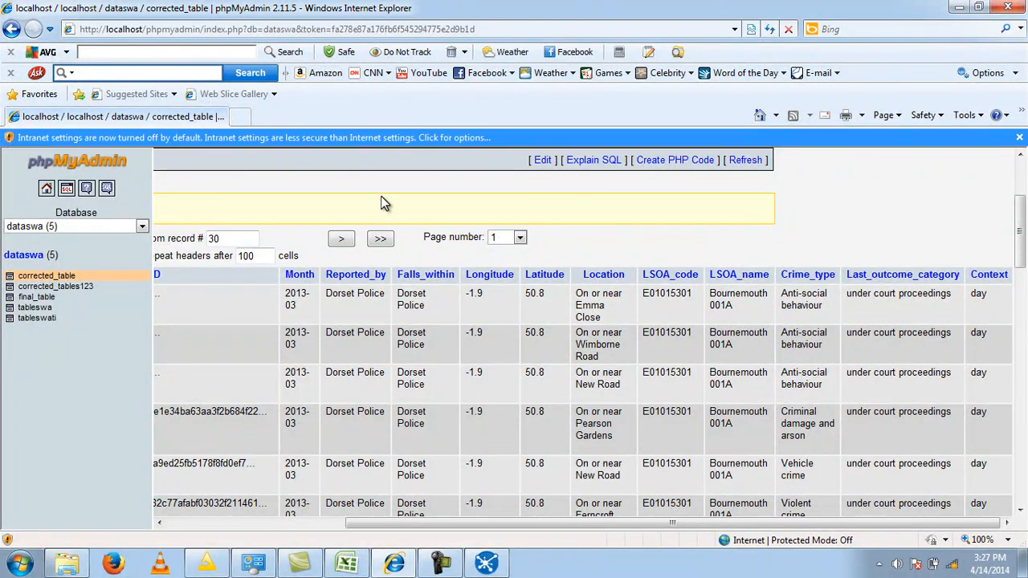
- Switch back to KNIME and save the workflow with the Database Reader, Missing Value and Database Writer nodes
click(208, 563)
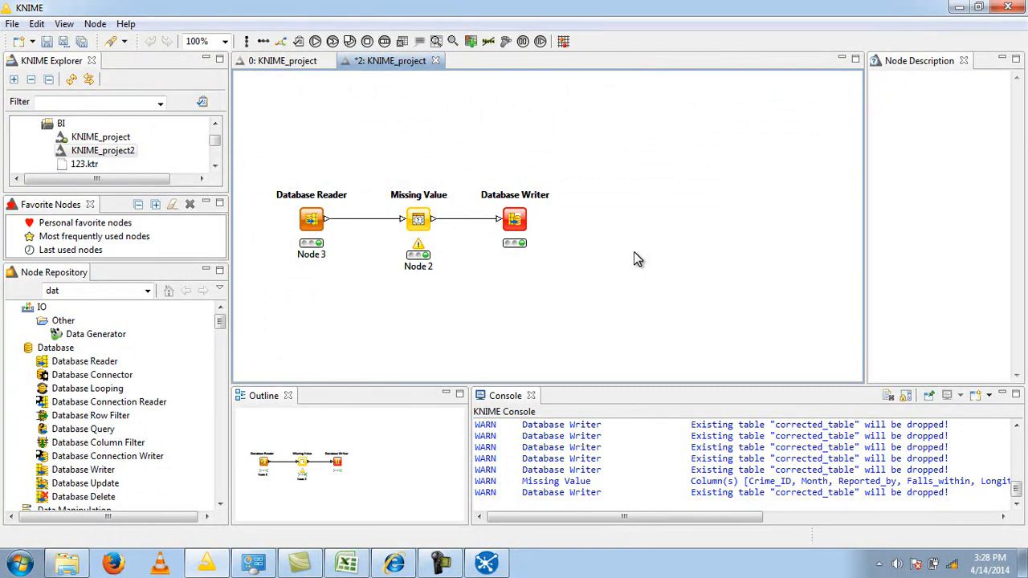
key(ctrl+s)
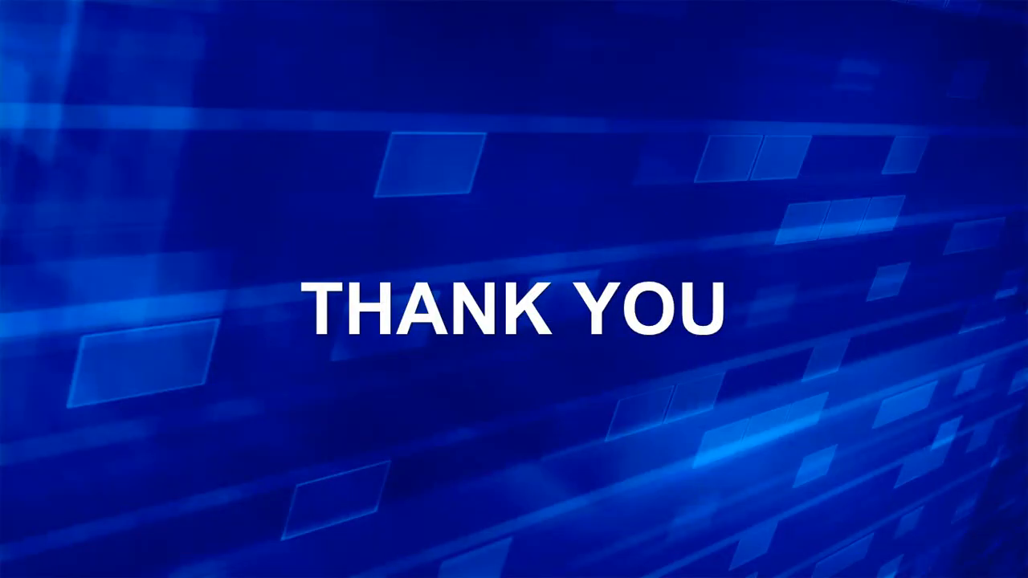